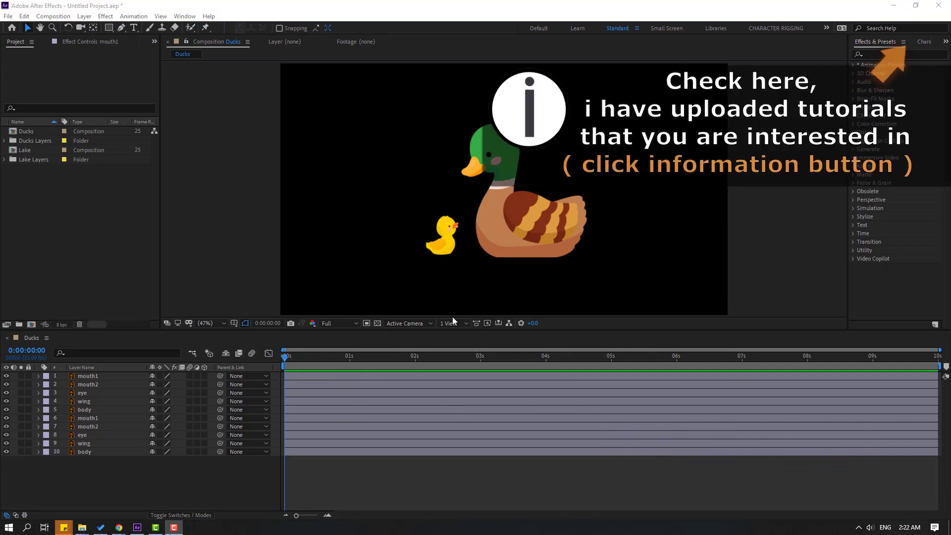
# Marquee-select the duckling's five layers: mouth1, mouth2, eye, wing and body
pyautogui.moveTo(401, 207); pyautogui.dragTo(462, 281)
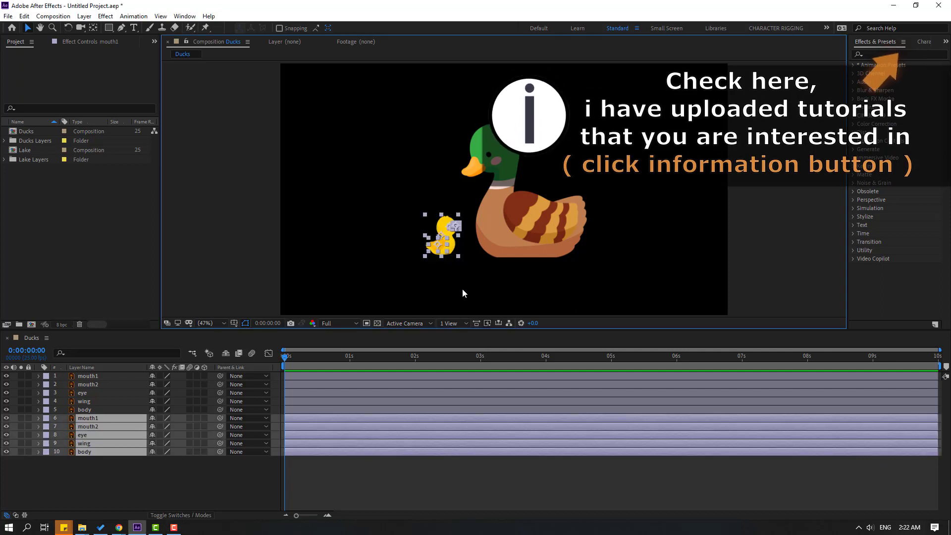
# Pre-compose the selected duckling layers into a new composition named Yellow_D
pyautogui.rightClick(78, 433)
pyautogui.click(112, 392)
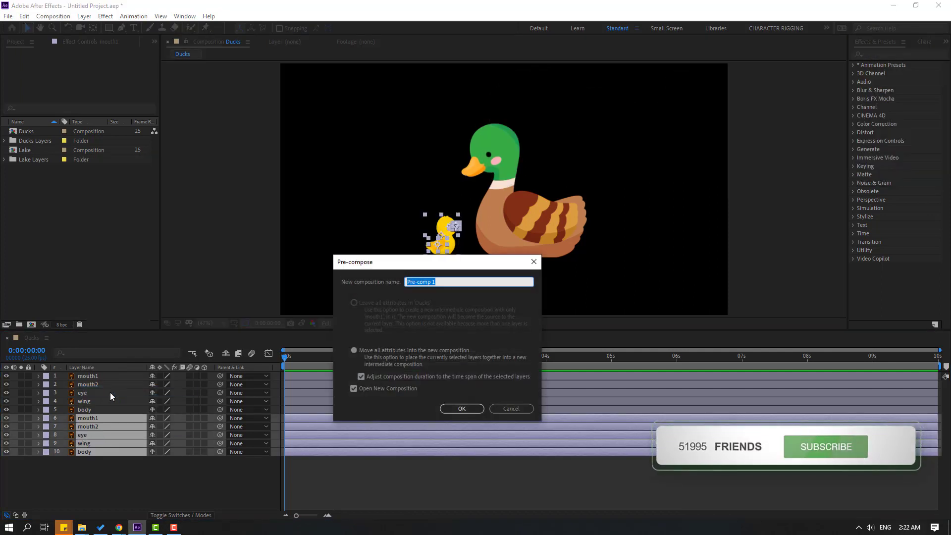
pyautogui.write('Yellow')
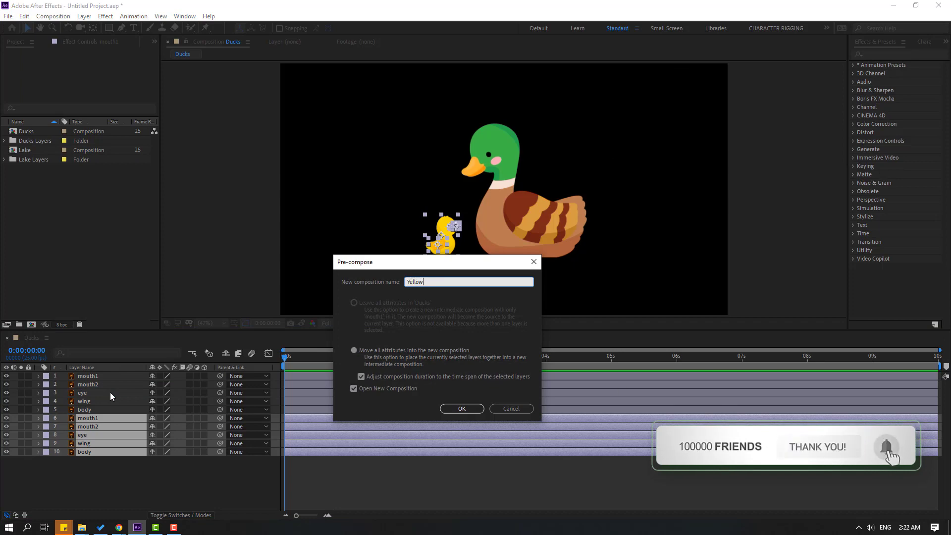
pyautogui.write('_D')
pyautogui.click(451, 411)
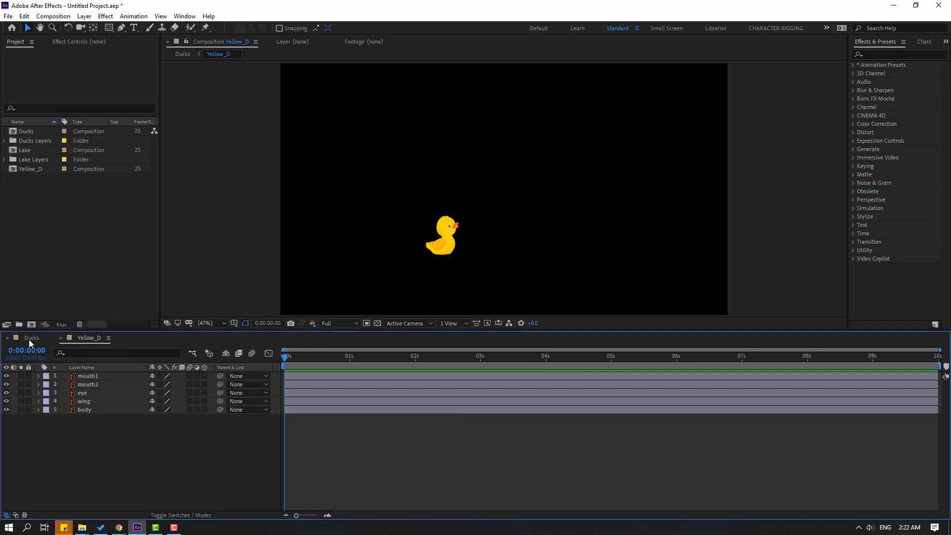
# Back in Ducks, move the Yellow_D duckling to the right of the mallard
pyautogui.click(30, 338)
pyautogui.click(89, 443)
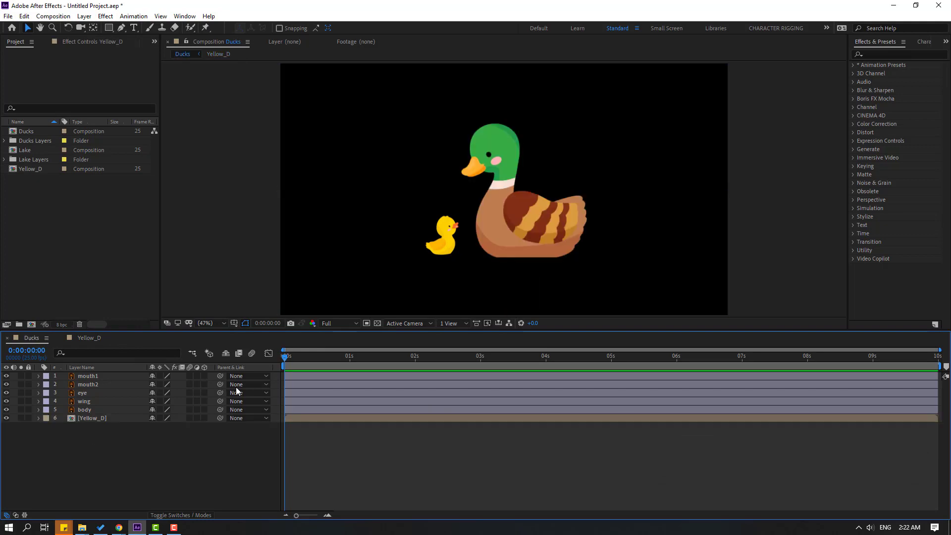
pyautogui.click(94, 419)
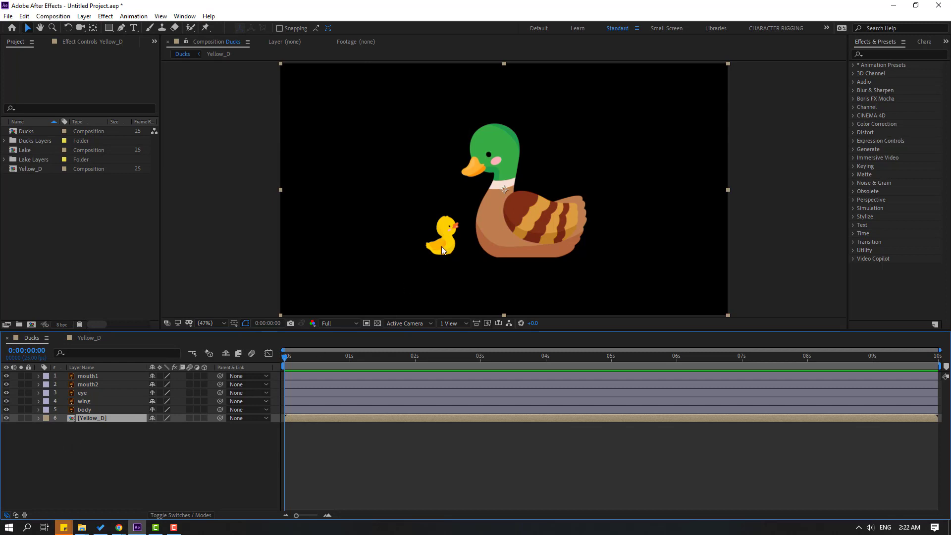
pyautogui.moveTo(441, 246); pyautogui.dragTo(634, 247)
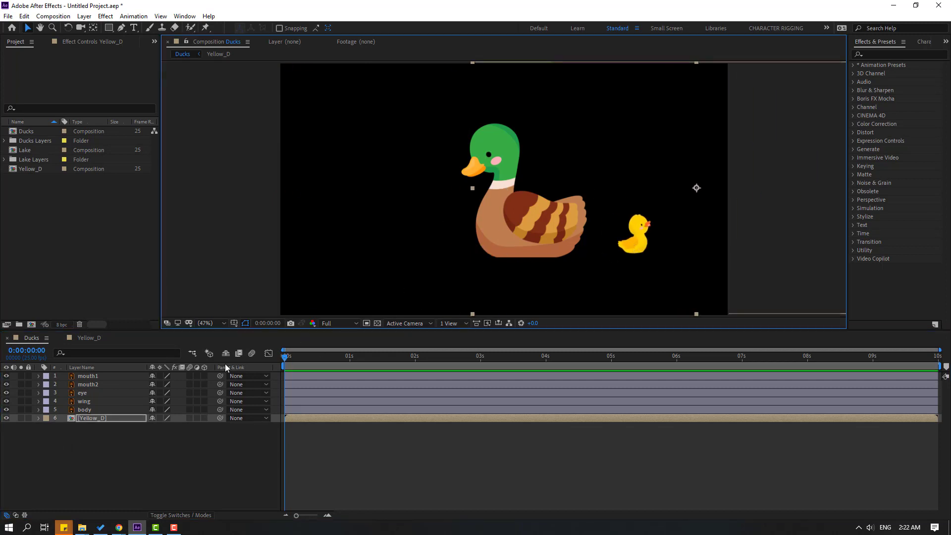
# Inside Yellow_D, add a Null Object and parent the duckling's five layers to Null 1
pyautogui.doubleClick(92, 418)
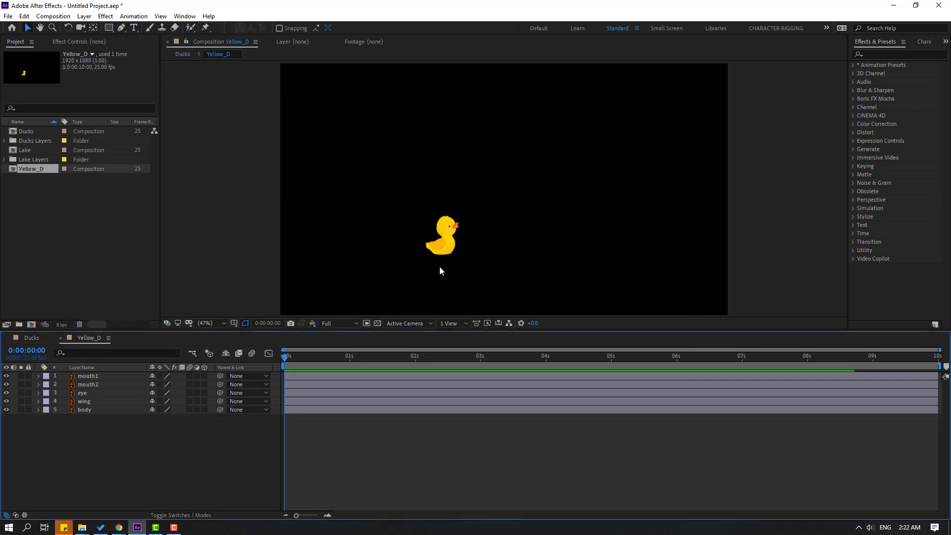
pyautogui.rightClick(109, 444)
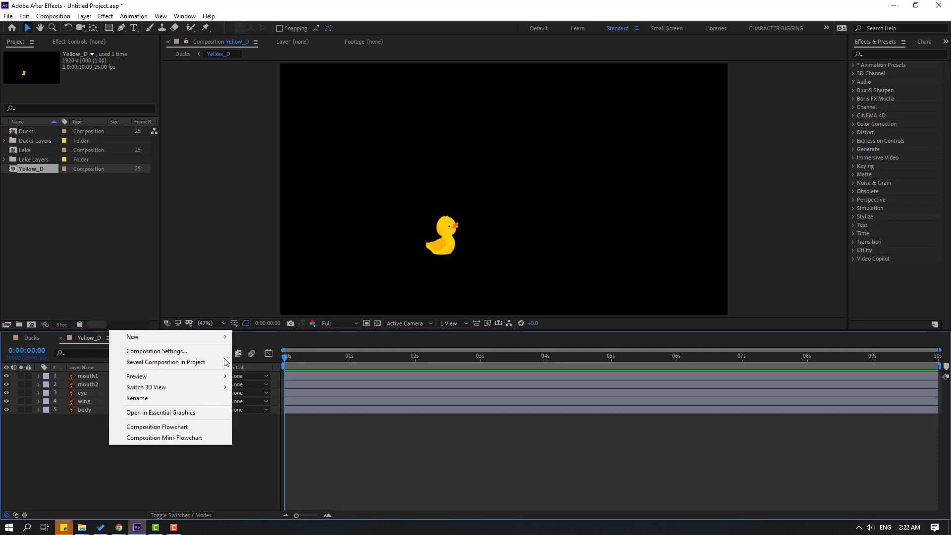
pyautogui.moveTo(210, 338)
pyautogui.click(297, 397)
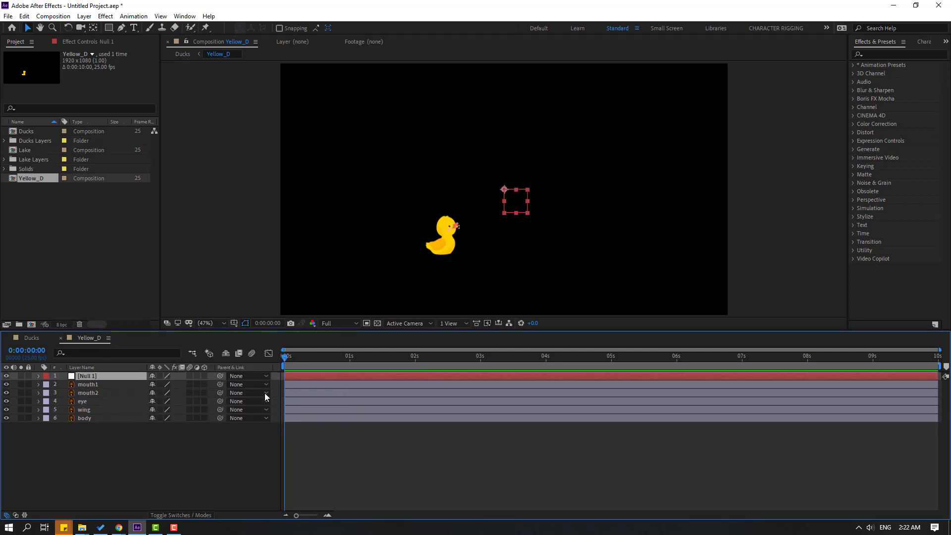
pyautogui.moveTo(68, 466); pyautogui.dragTo(92, 386)
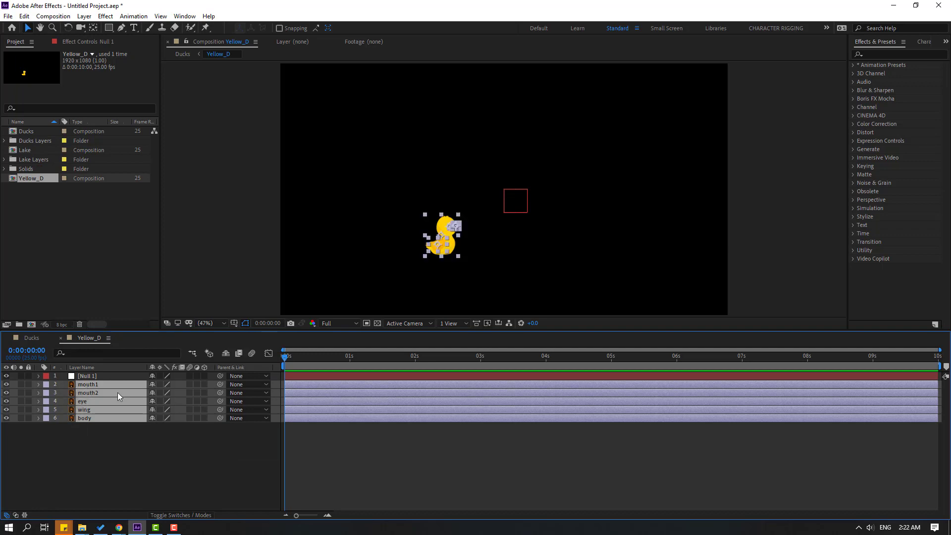
pyautogui.moveTo(220, 386); pyautogui.dragTo(84, 379)
# Scale Null 1 to 303% to enlarge the duckling, then delete the null
pyautogui.press('s')
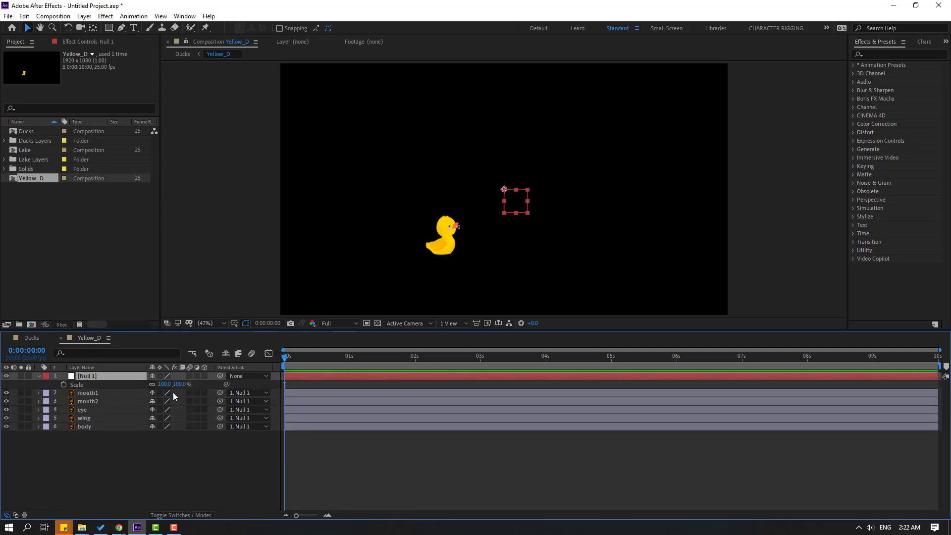
pyautogui.moveTo(165, 385); pyautogui.dragTo(706, 127)
pyautogui.click(105, 376)
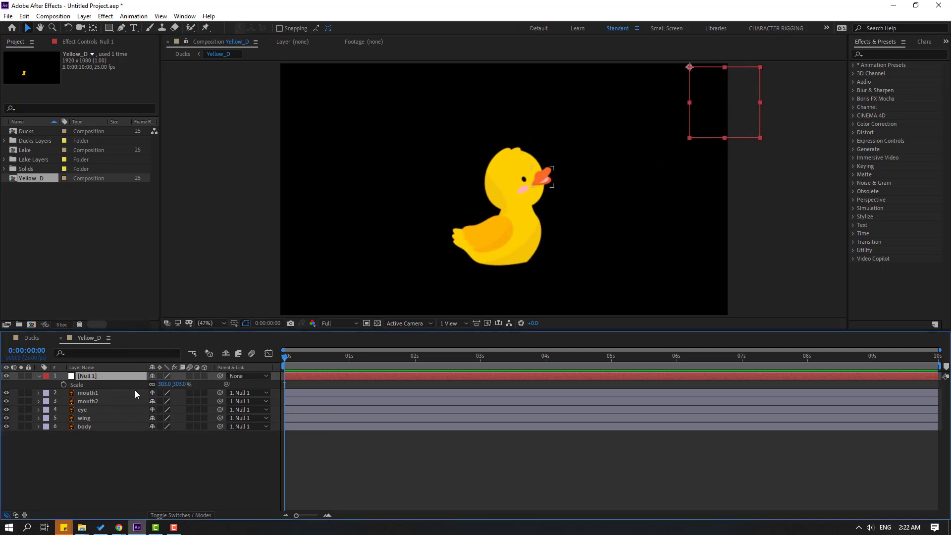
pyautogui.press('Delete')
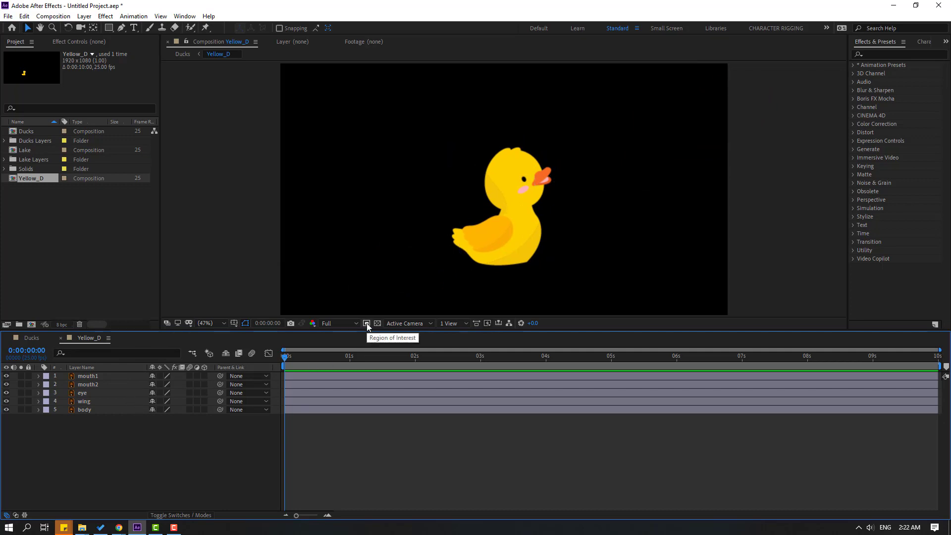
# Crop Yellow_D to a 685x674 region of interest drawn around the duckling
pyautogui.click(366, 323)
pyautogui.moveTo(426, 117); pyautogui.dragTo(589, 277)
pyautogui.click(53, 16)
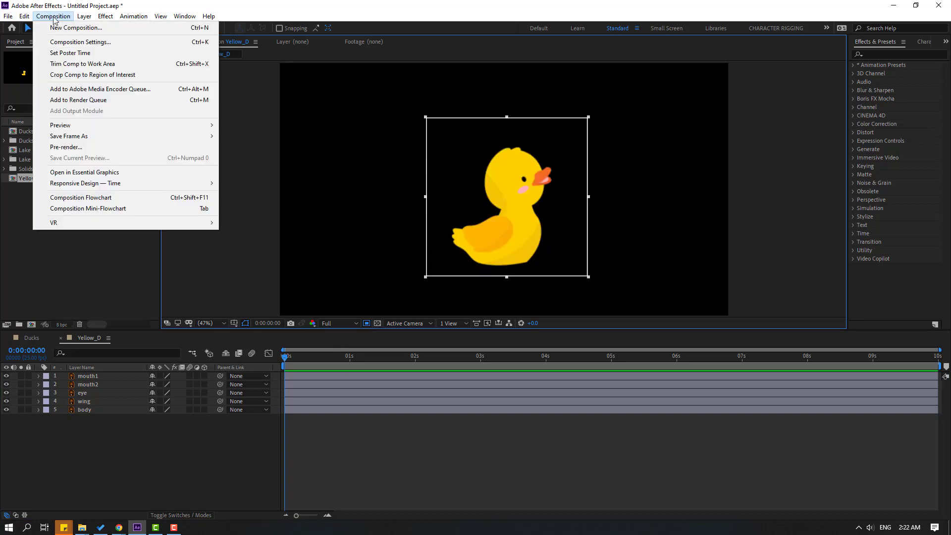
pyautogui.click(126, 78)
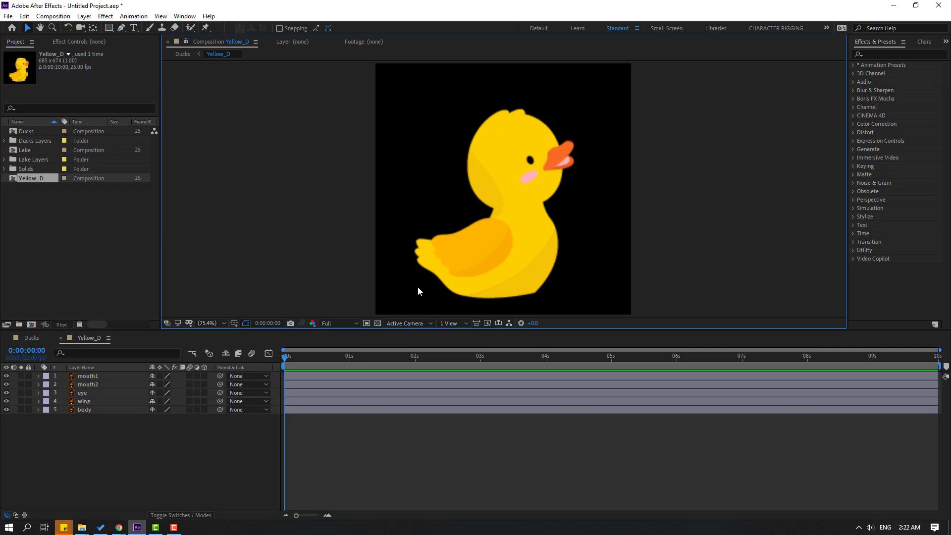
pyautogui.scroll(6, 505, 256)
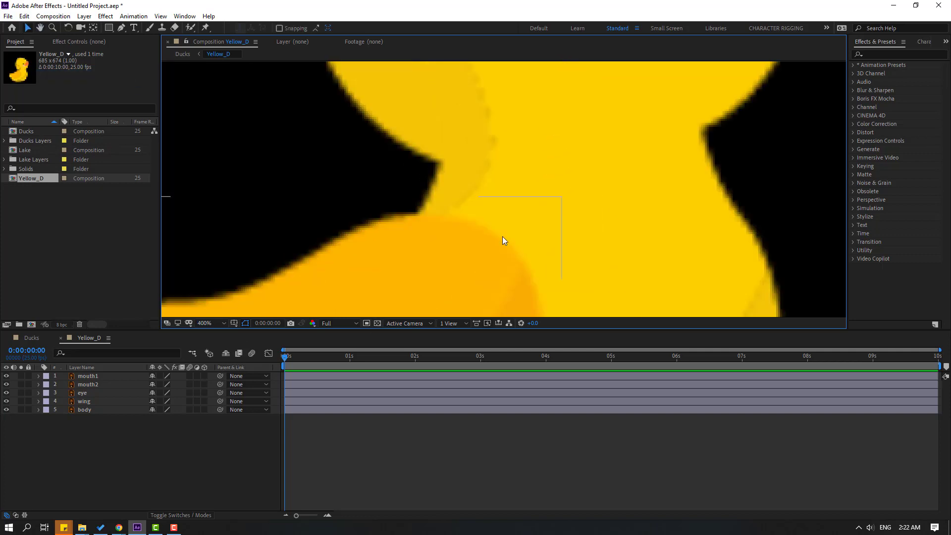
# Enable Continuous Rasterize on the five duckling layers and return to the Ducks composition
pyautogui.press('v')
pyautogui.moveTo(89, 445); pyautogui.dragTo(85, 379)
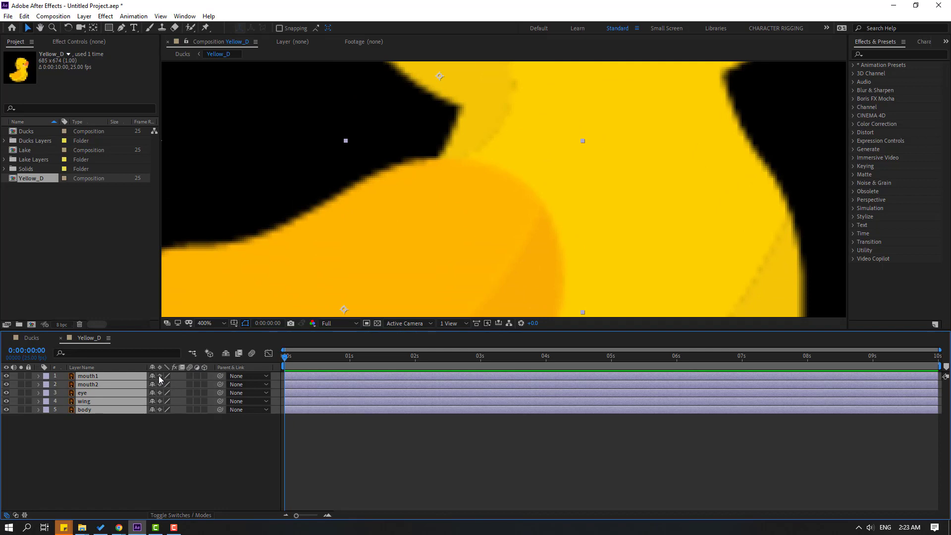
pyautogui.click(159, 376)
pyautogui.click(159, 375)
pyautogui.click(159, 377)
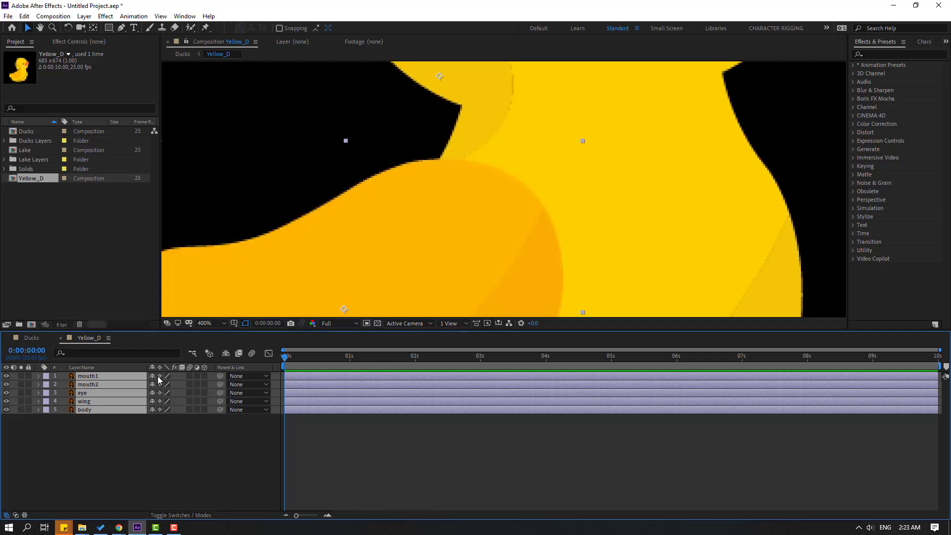
pyautogui.press('/')
pyautogui.click(201, 432)
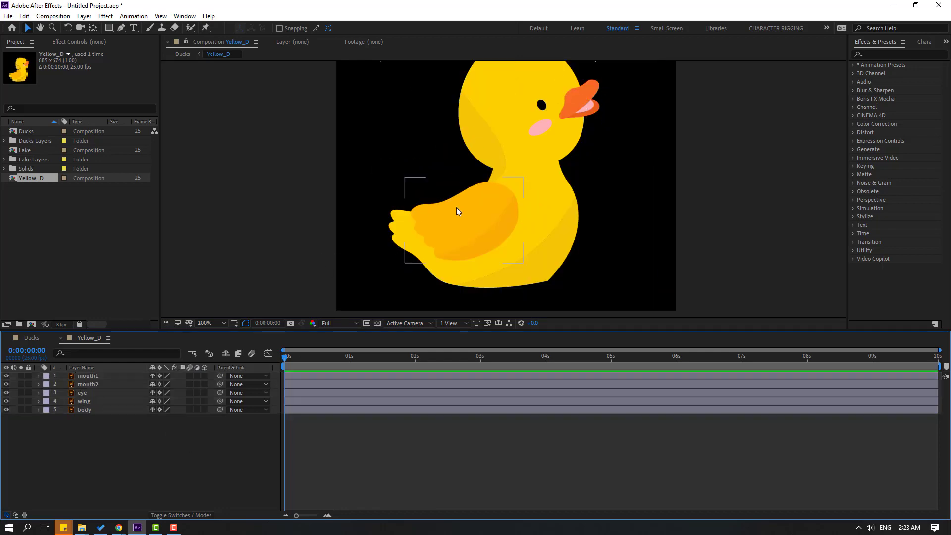
pyautogui.scroll(-2, 456, 207)
pyautogui.click(33, 337)
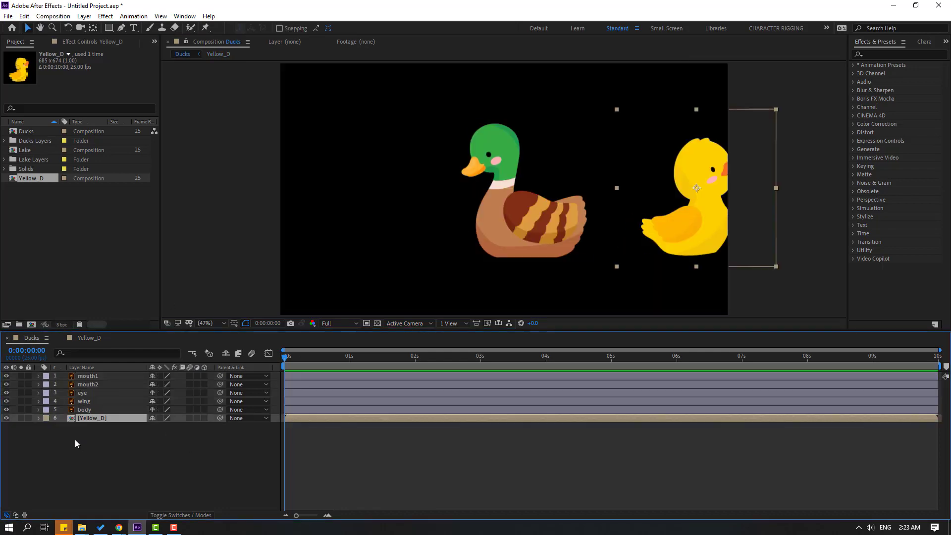
# Flip the Yellow_D duckling horizontally so it faces left
pyautogui.moveTo(726, 206); pyautogui.dragTo(716, 211)
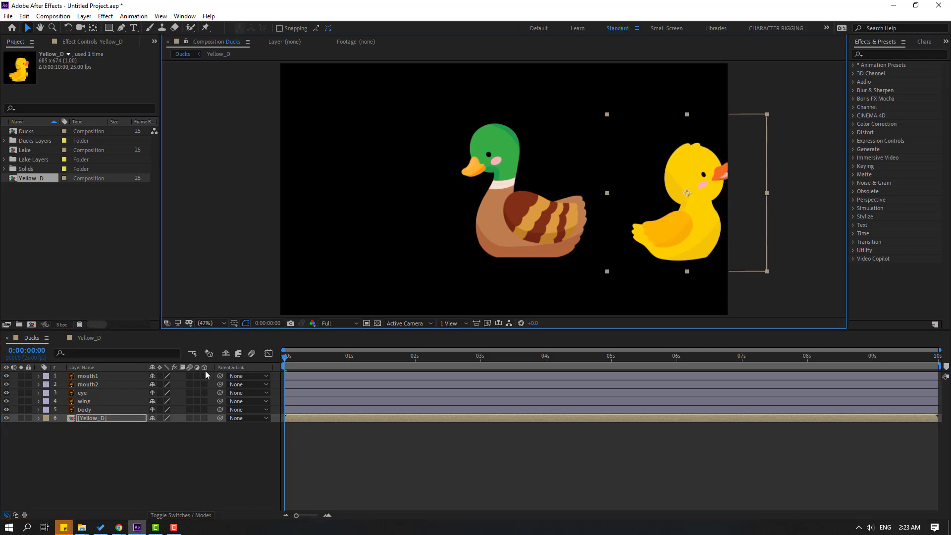
pyautogui.rightClick(93, 419)
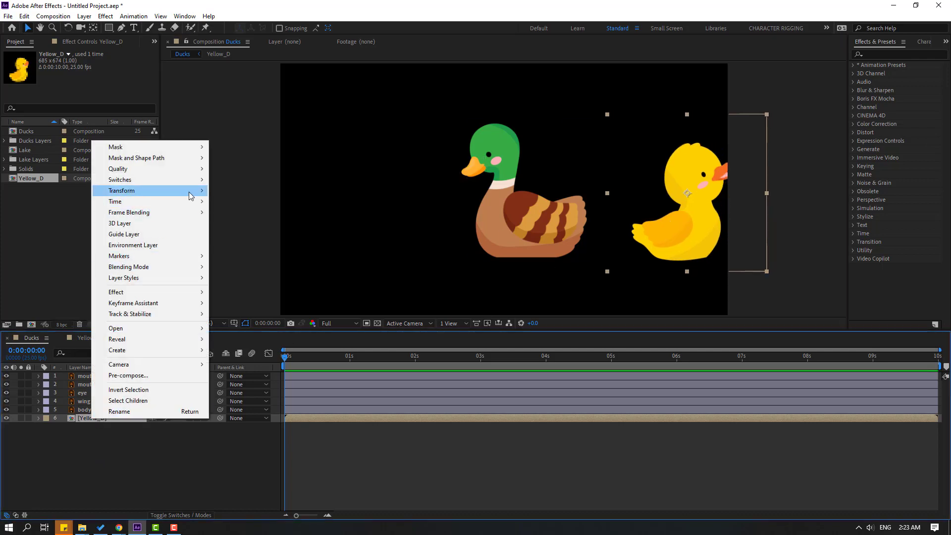
pyautogui.moveTo(191, 194)
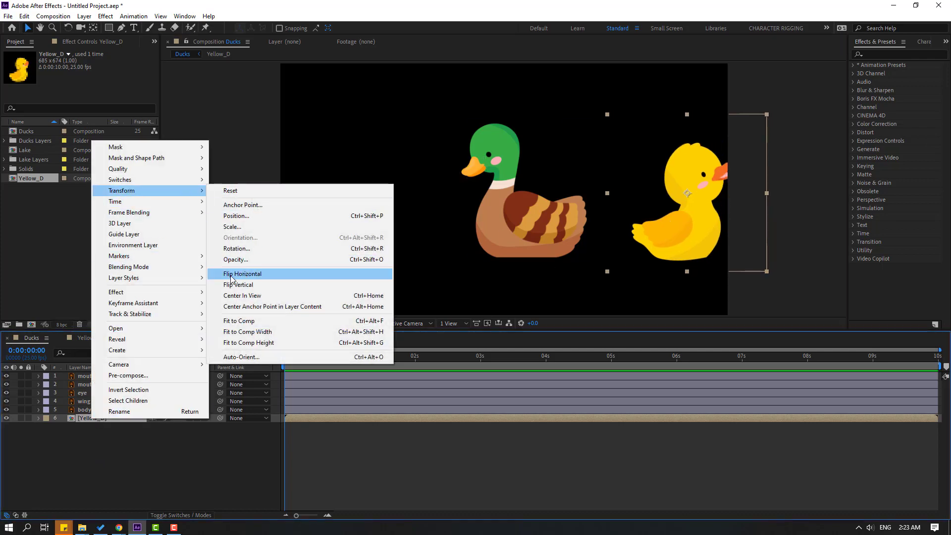
pyautogui.click(250, 278)
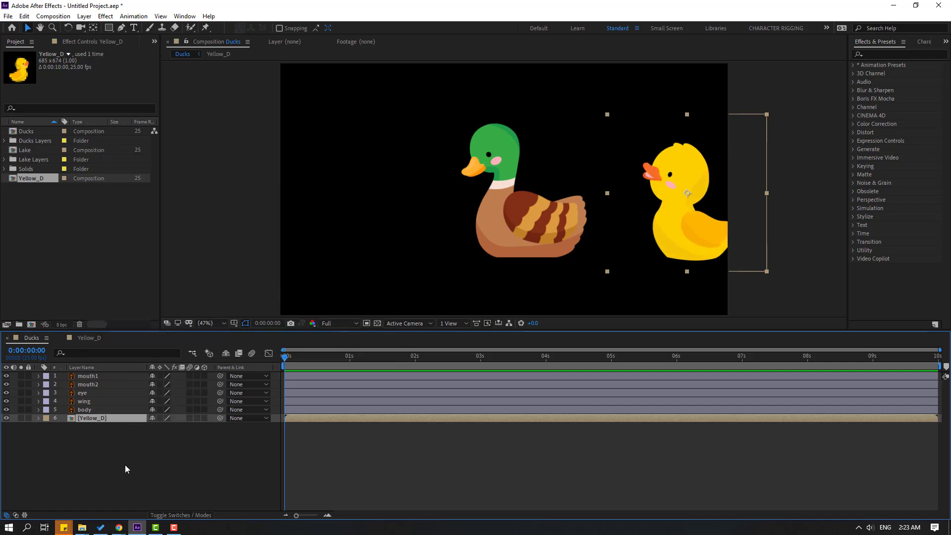
# Scale the duckling to -31% and place it beside the mallard's tail
pyautogui.press('s')
pyautogui.moveTo(165, 425); pyautogui.dragTo(196, 425)
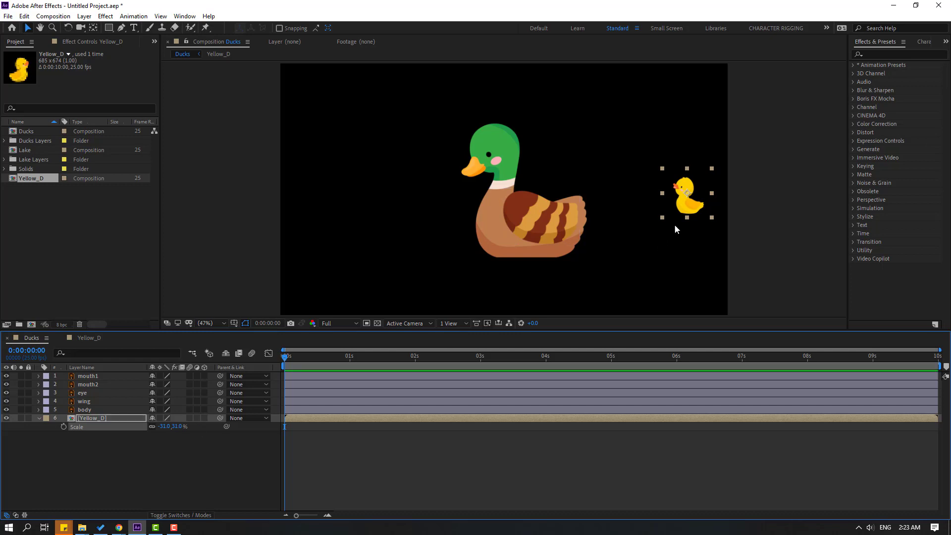
pyautogui.moveTo(682, 216); pyautogui.dragTo(607, 256)
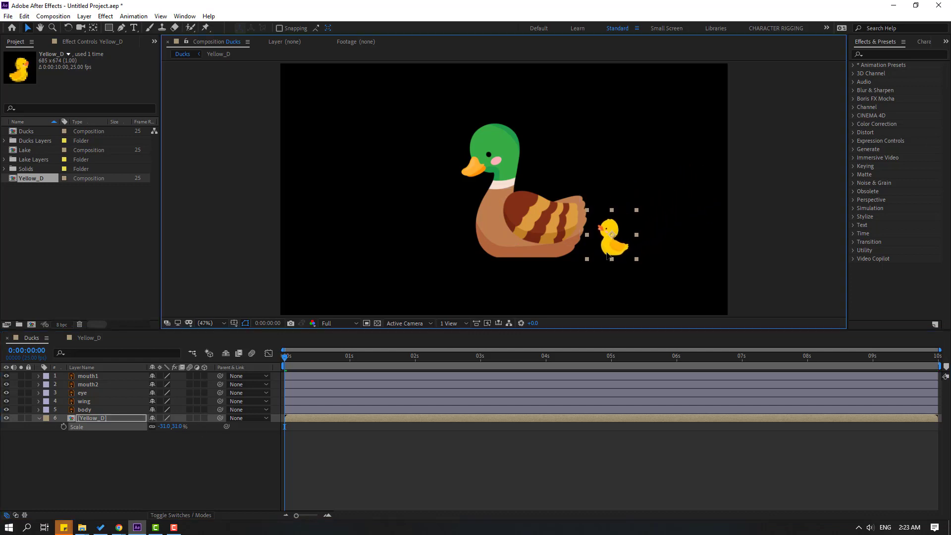
pyautogui.click(55, 463)
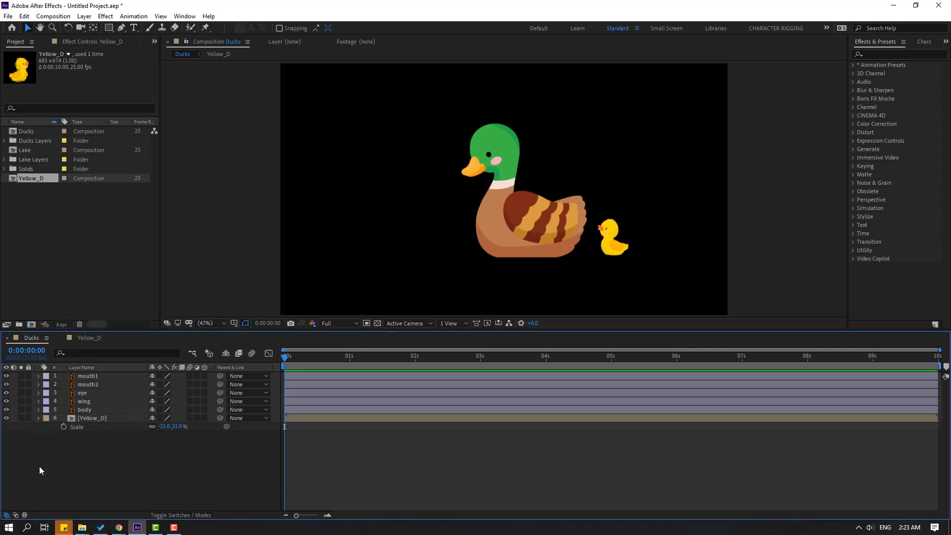
pyautogui.click(85, 418)
pyautogui.click(85, 410)
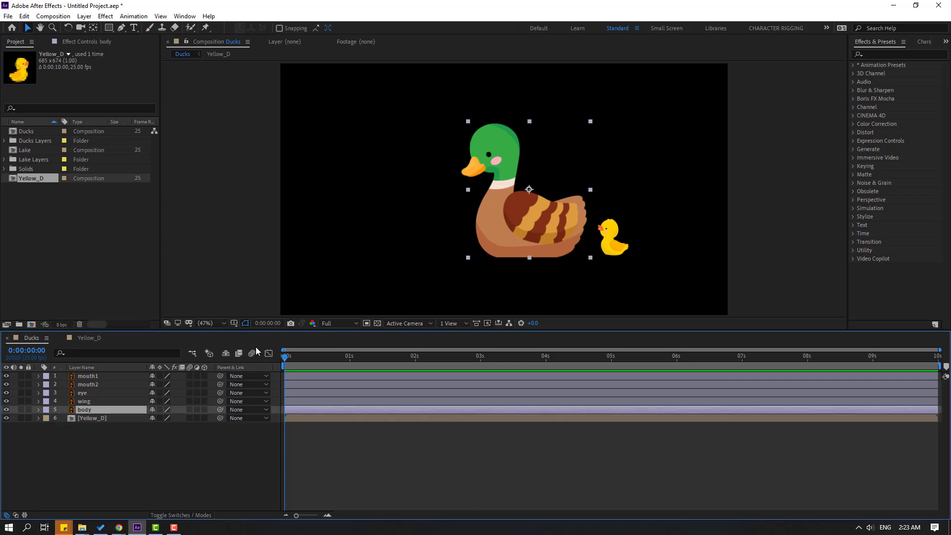
# Place puppet pins on the mallard's body layer at the head and mid-body
pyautogui.scroll(1, 533, 228)
pyautogui.hscroll(2, 515, 233)
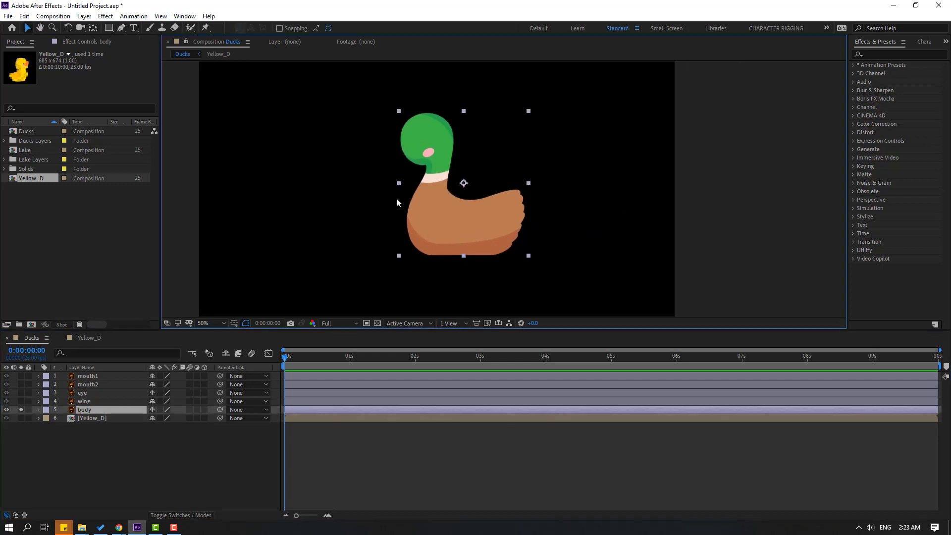
pyautogui.click(205, 28)
pyautogui.click(426, 128)
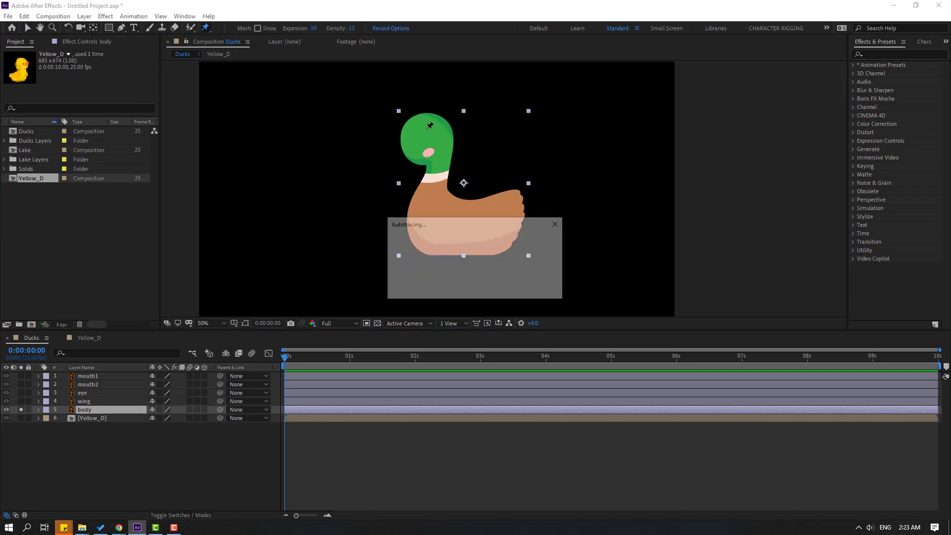
pyautogui.click(457, 228)
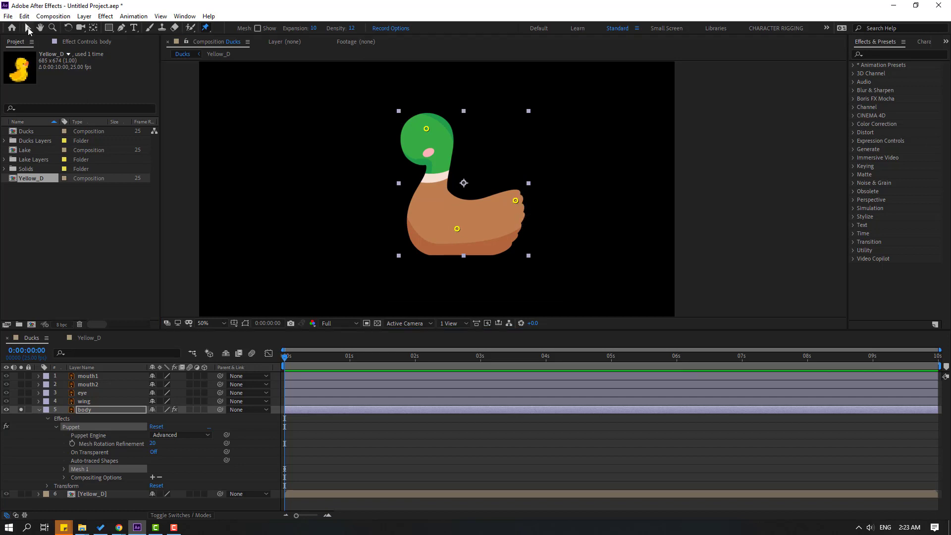
pyautogui.click(28, 28)
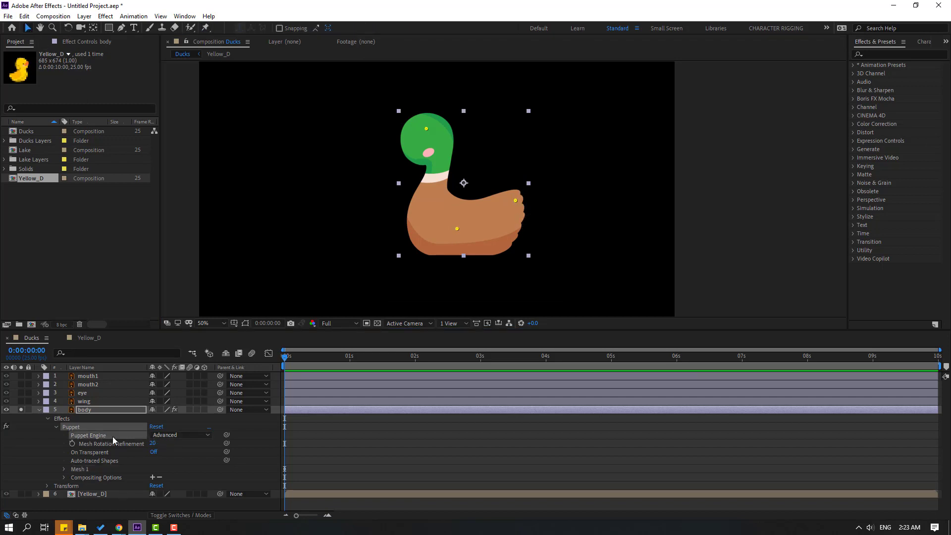
# Switch the body's Puppet engine to Legacy and enable On Transparent
pyautogui.click(168, 435)
pyautogui.click(174, 446)
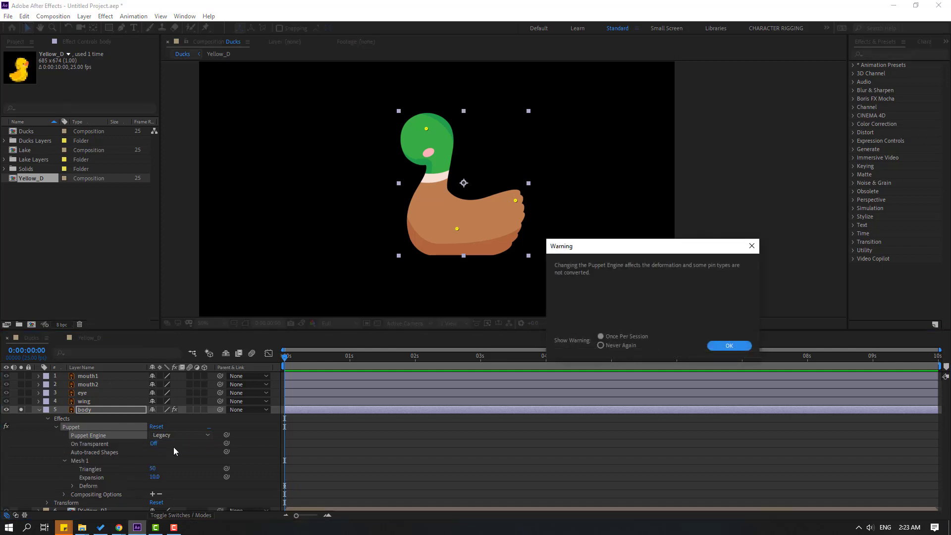
pyautogui.click(721, 348)
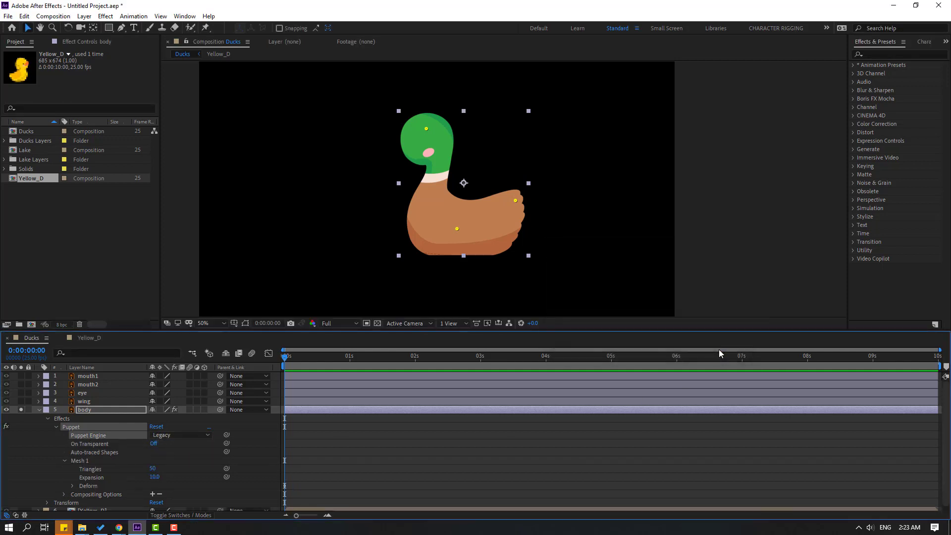
pyautogui.scroll(4, 405, 262)
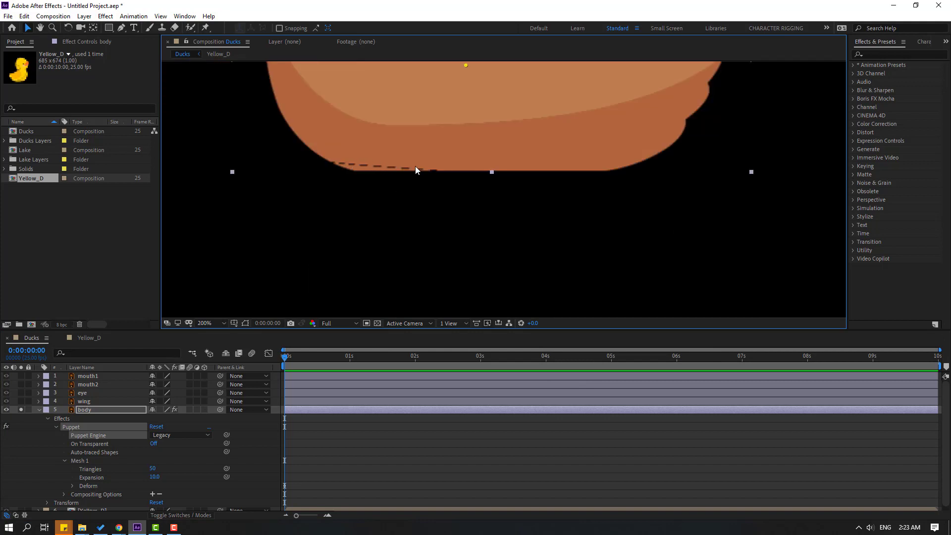
pyautogui.click(81, 411)
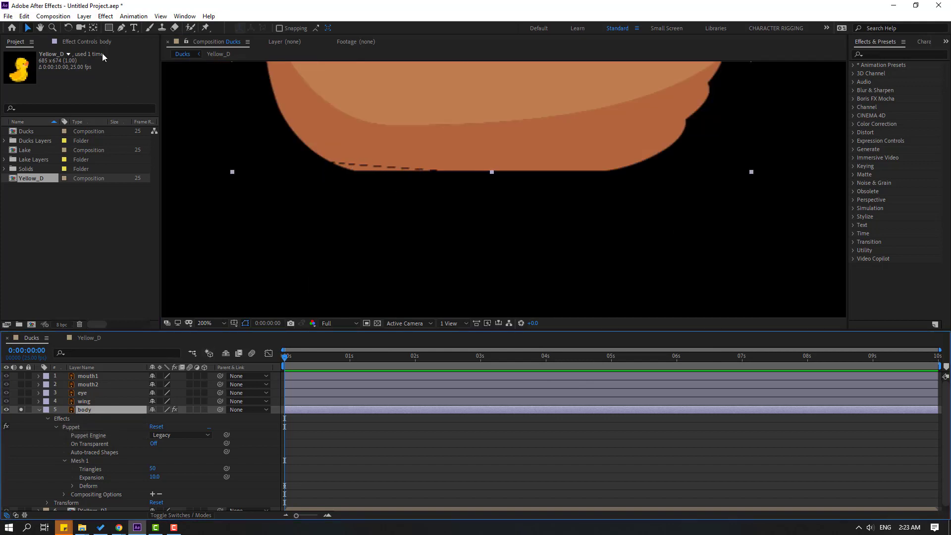
pyautogui.click(73, 43)
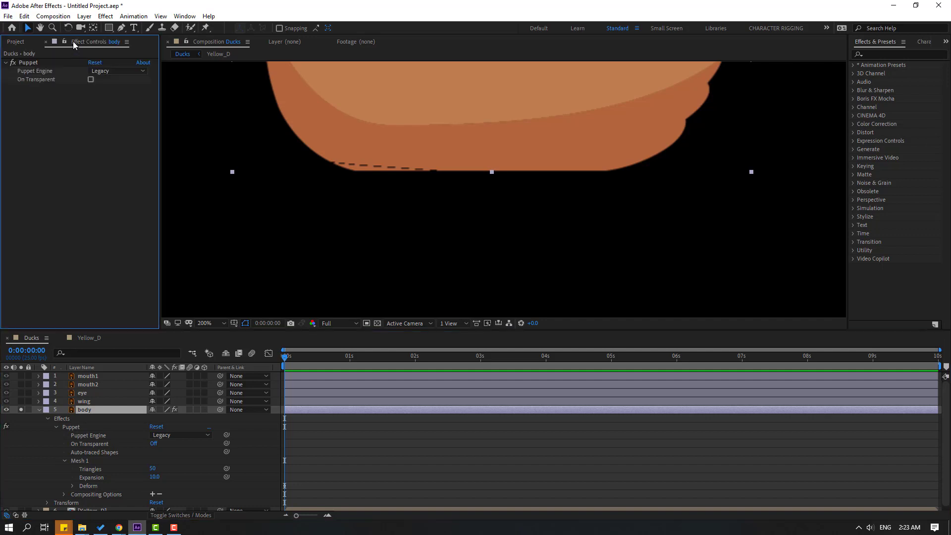
pyautogui.click(91, 80)
pyautogui.scroll(-4, 376, 197)
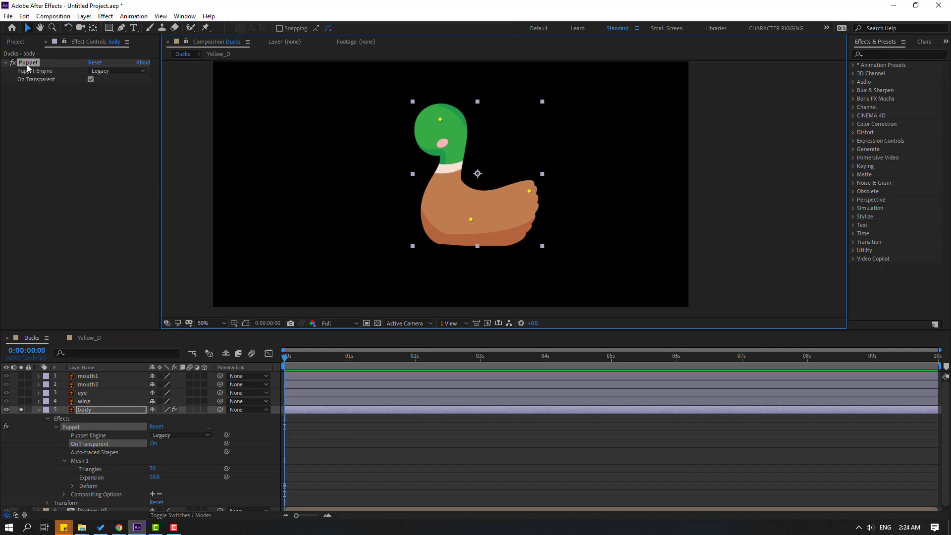
# Create Duik Bassel.2 bones for the three puppet pins from the Rigging tools
pyautogui.click(185, 16)
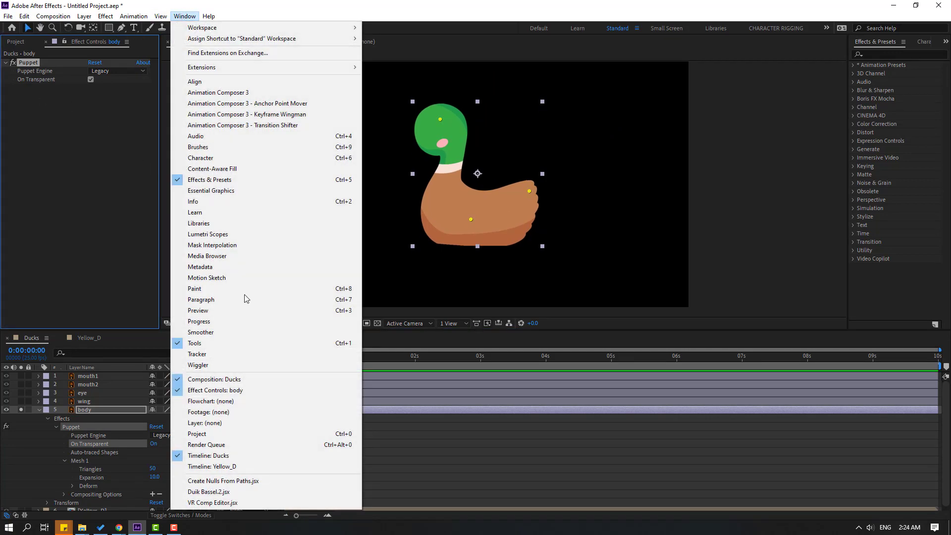
pyautogui.click(208, 491)
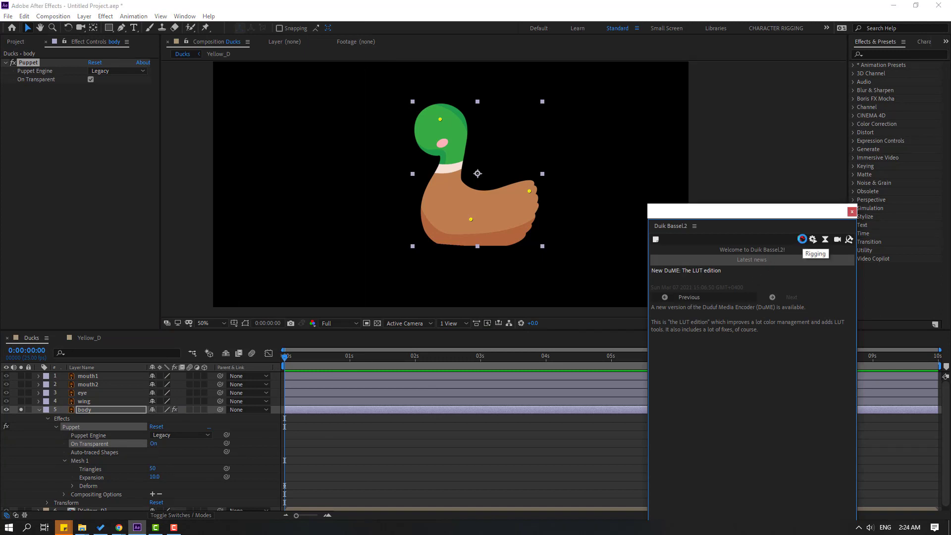
pyautogui.click(802, 239)
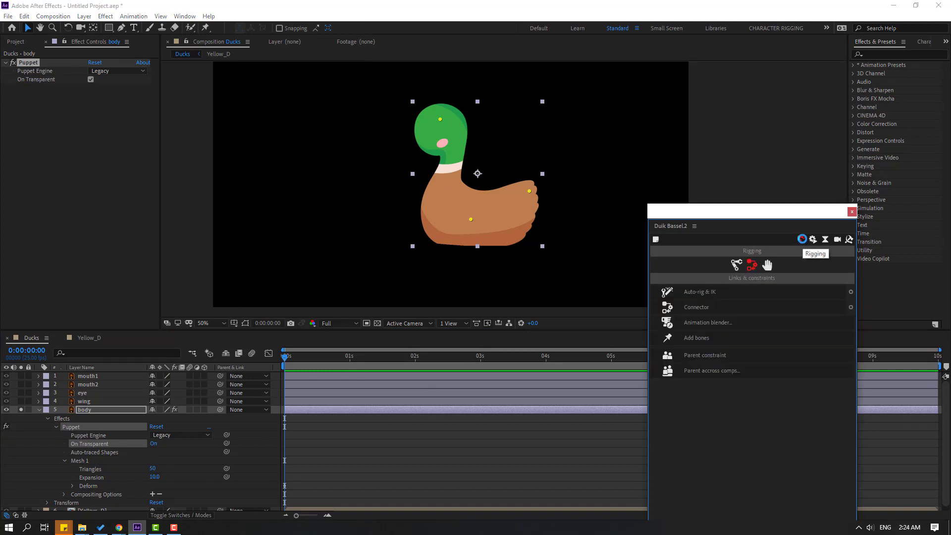
pyautogui.click(691, 339)
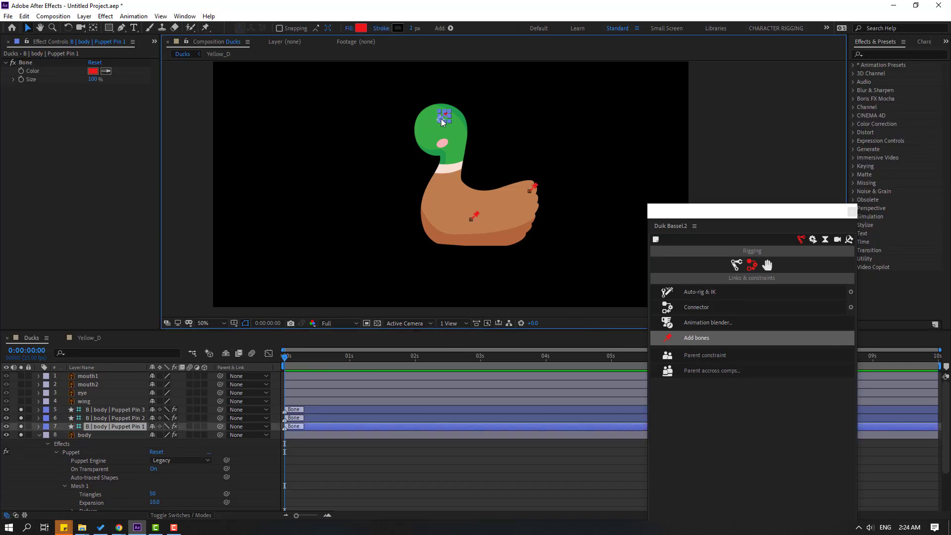
pyautogui.moveTo(442, 122)
pyautogui.mouseDown()
pyautogui.moveTo(432, 143)
pyautogui.moveTo(445, 140)
pyautogui.moveTo(443, 119)
pyautogui.mouseUp()
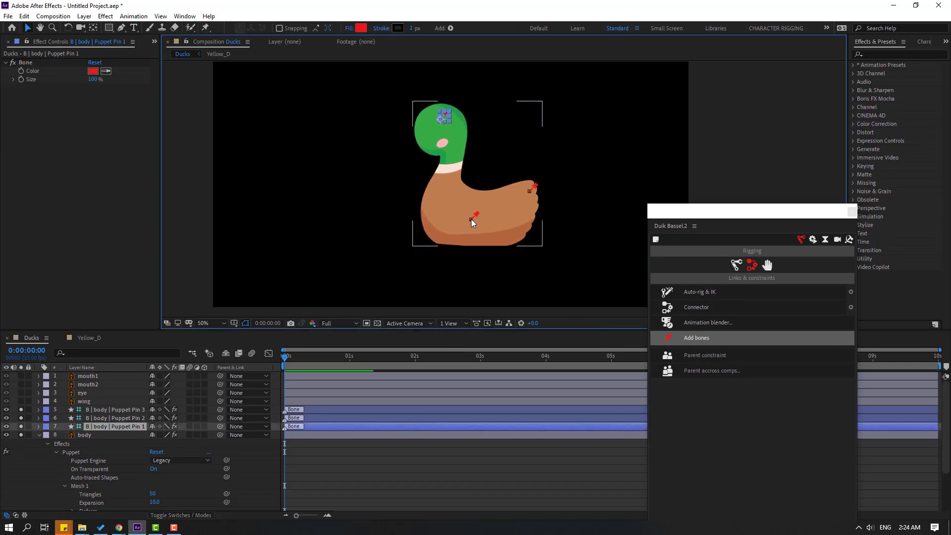
# Parent the head bone to the body bone and the body bone to the tail bone
pyautogui.click(471, 219)
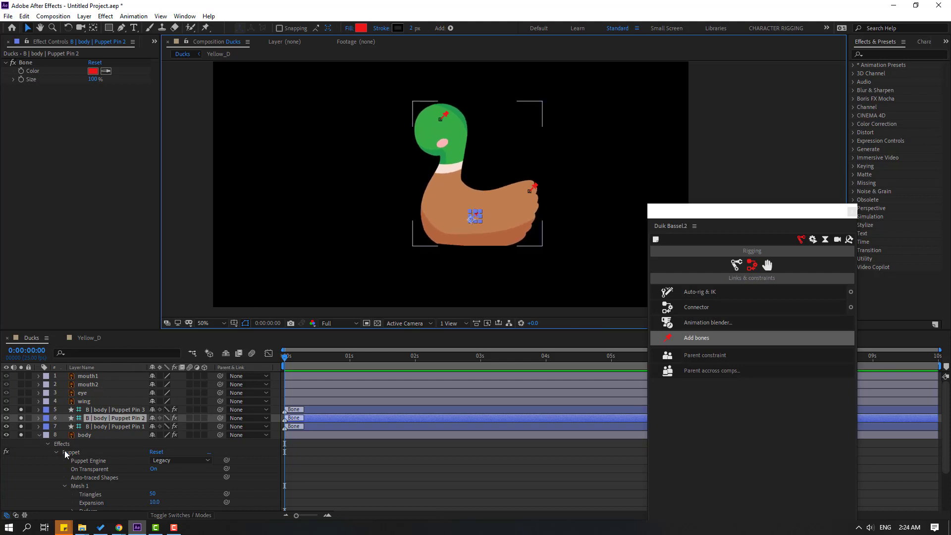
pyautogui.click(103, 429)
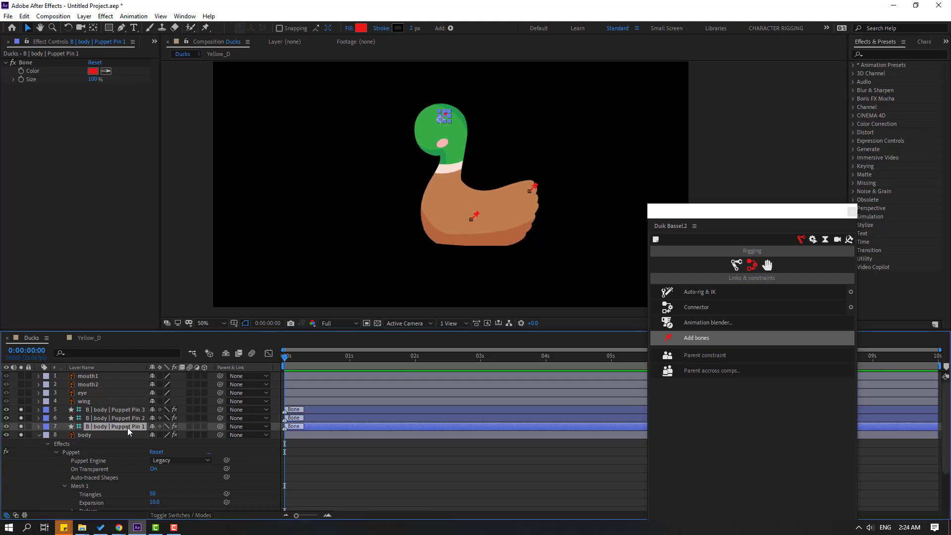
pyautogui.moveTo(220, 427); pyautogui.dragTo(105, 419)
pyautogui.click(106, 418)
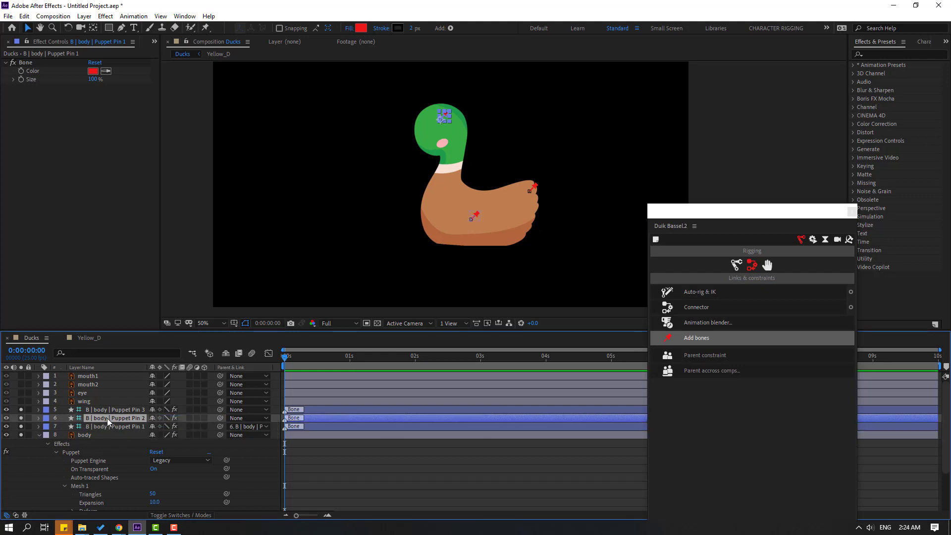
pyautogui.moveTo(220, 418); pyautogui.dragTo(101, 410)
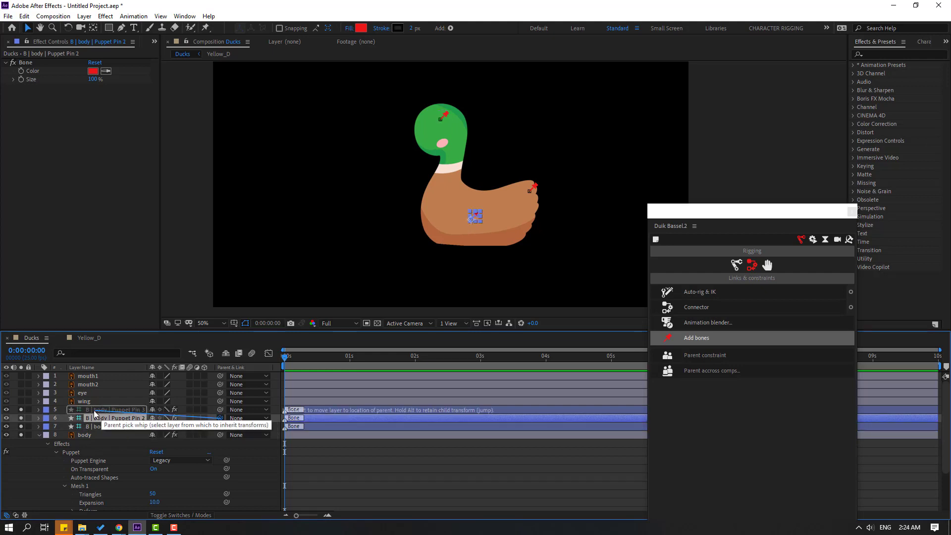
pyautogui.click(99, 427)
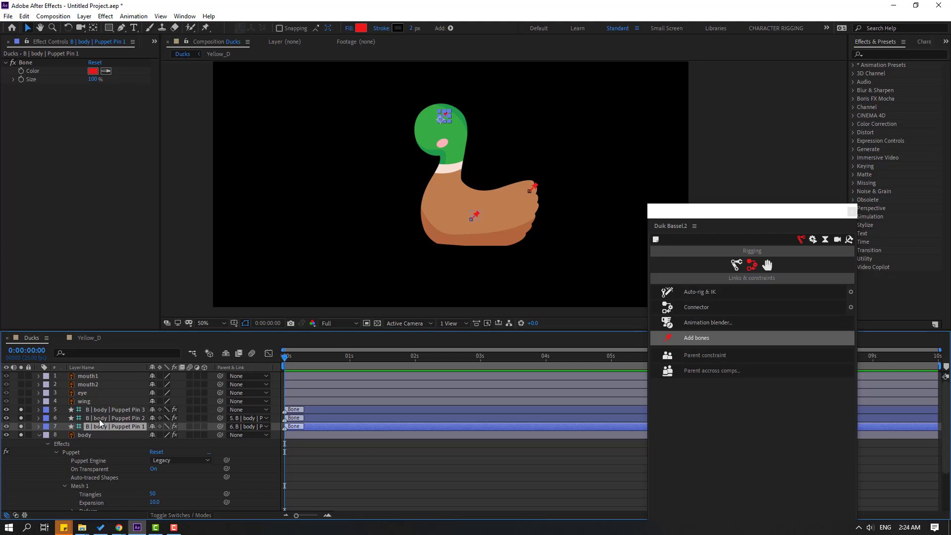
pyautogui.keyDown('ctrl'); pyautogui.click(101, 418); pyautogui.keyUp('ctrl')
pyautogui.keyDown('ctrl'); pyautogui.click(110, 410); pyautogui.keyUp('ctrl')
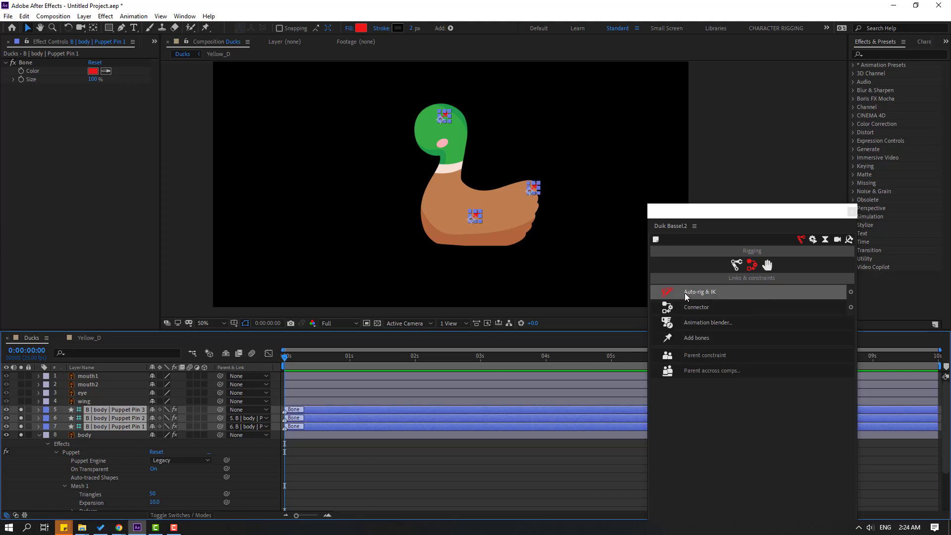
# Auto-rig the three bones with IK, set the controller icon to 260%, and close Duik
pyautogui.click(708, 291)
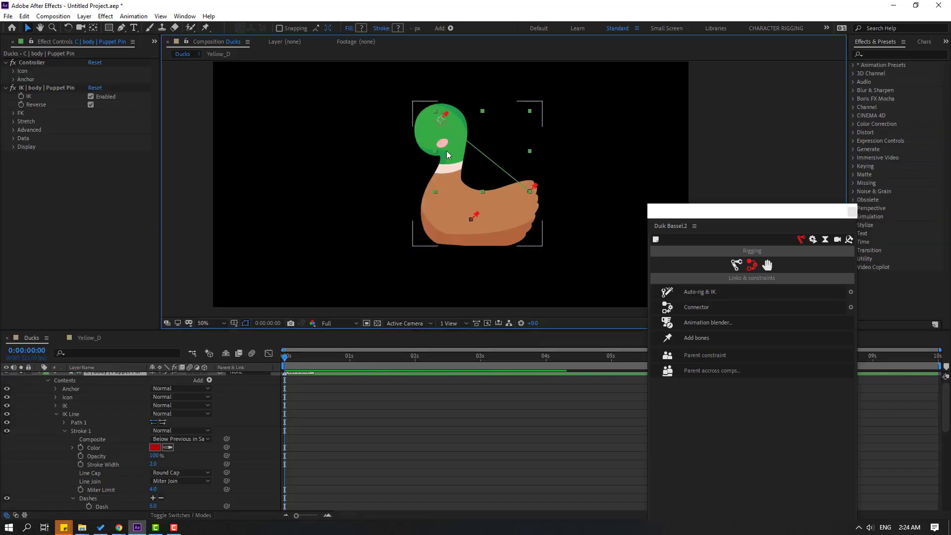
pyautogui.click(14, 71)
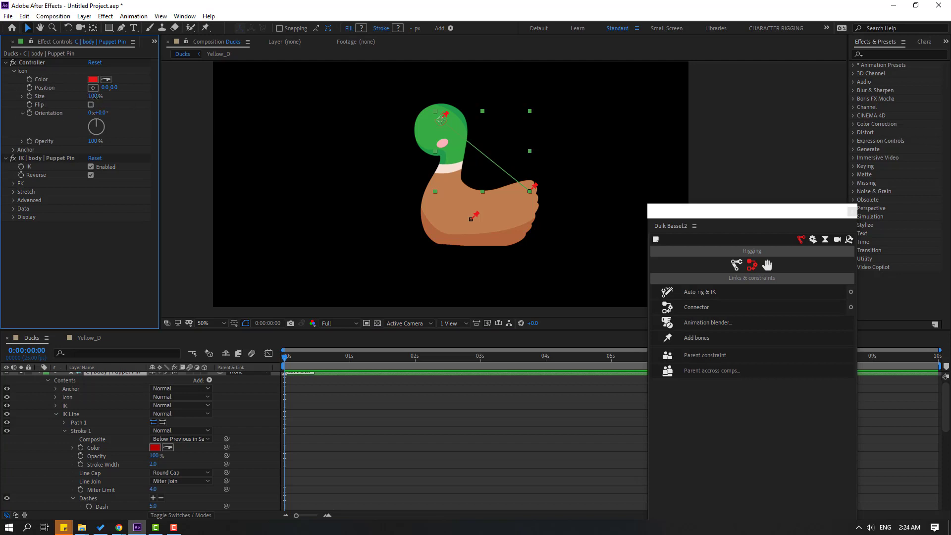
pyautogui.moveTo(95, 97); pyautogui.dragTo(102, 97)
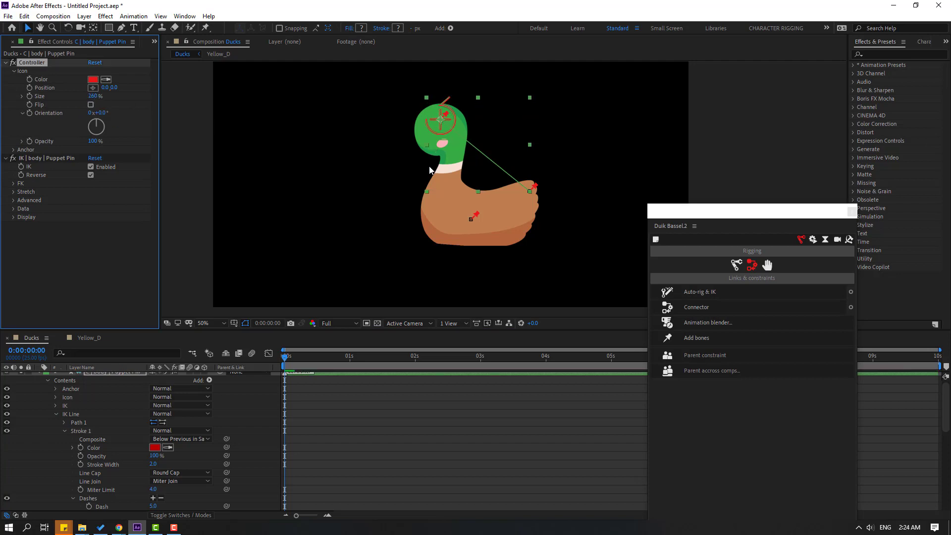
pyautogui.moveTo(441, 119)
pyautogui.mouseDown()
pyautogui.moveTo(438, 130)
pyautogui.moveTo(430, 115)
pyautogui.moveTo(448, 136)
pyautogui.moveTo(433, 137)
pyautogui.moveTo(441, 118)
pyautogui.mouseUp()
pyautogui.scroll(1, 40, 410)
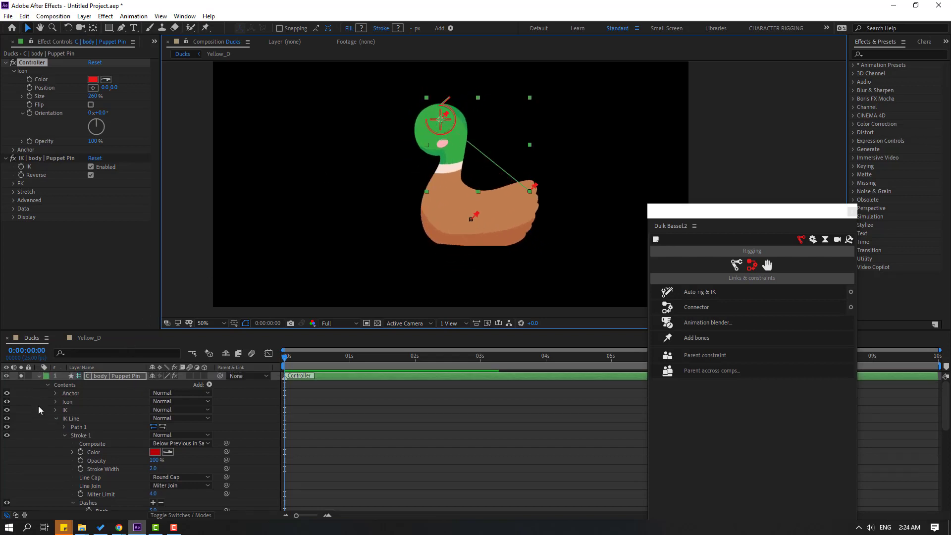
pyautogui.click(851, 212)
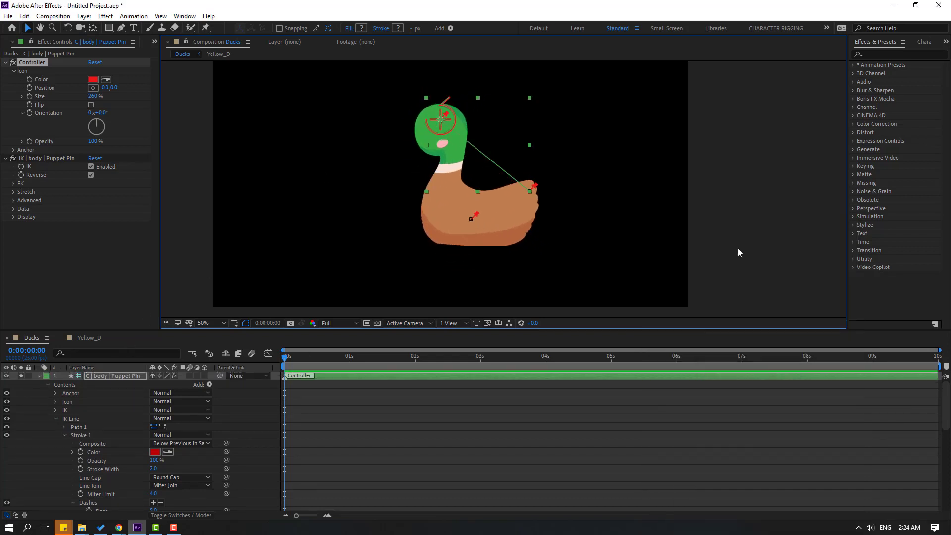
# With the wing soloed, move its anchor point up-left to the shoulder
pyautogui.click(39, 378)
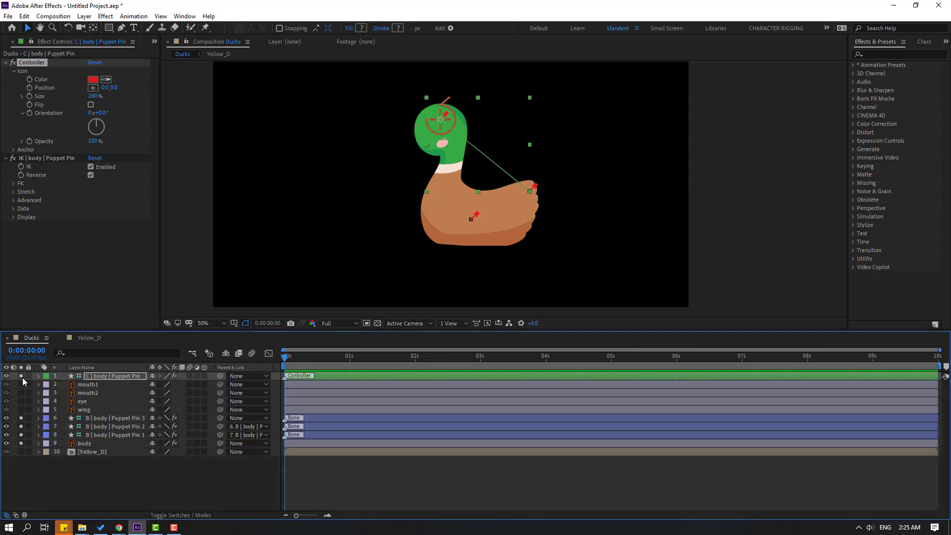
pyautogui.moveTo(21, 435); pyautogui.dragTo(21, 443)
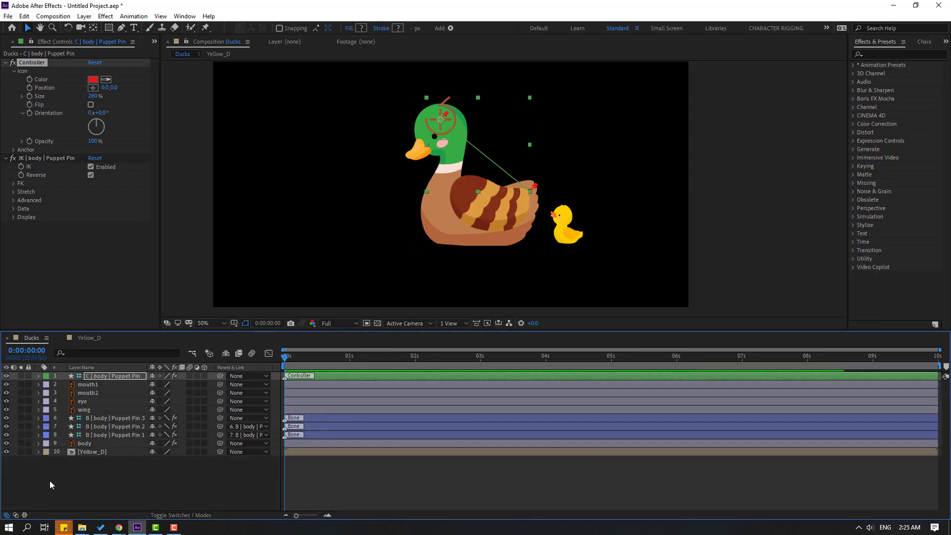
pyautogui.click(49, 480)
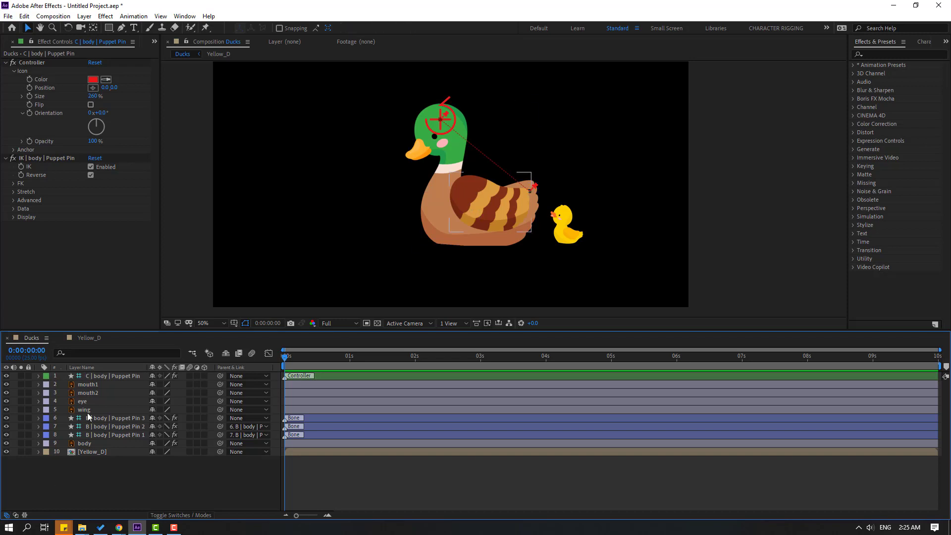
pyautogui.click(87, 411)
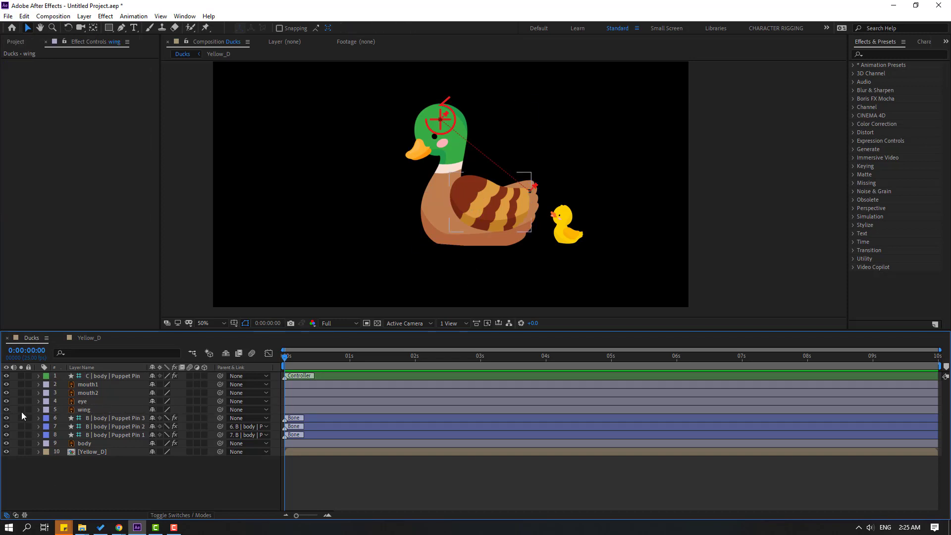
pyautogui.click(21, 412)
pyautogui.scroll(4, 478, 231)
pyautogui.scroll(-2, 457, 250)
pyautogui.click(462, 233)
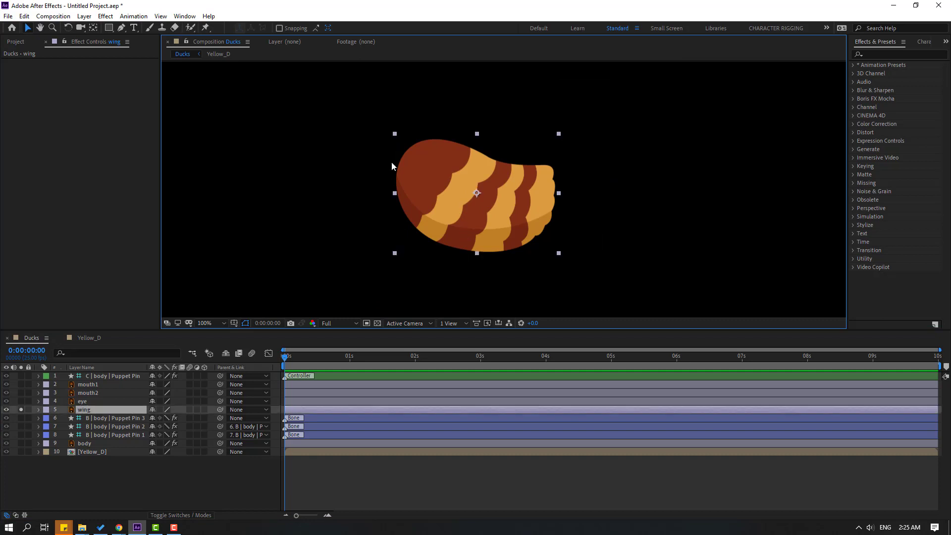
pyautogui.click(94, 29)
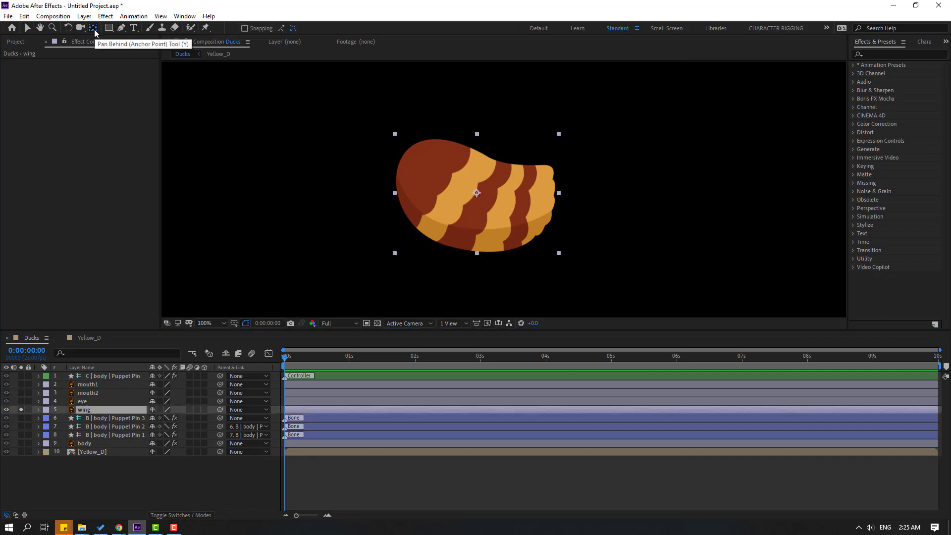
pyautogui.moveTo(481, 197); pyautogui.dragTo(430, 172)
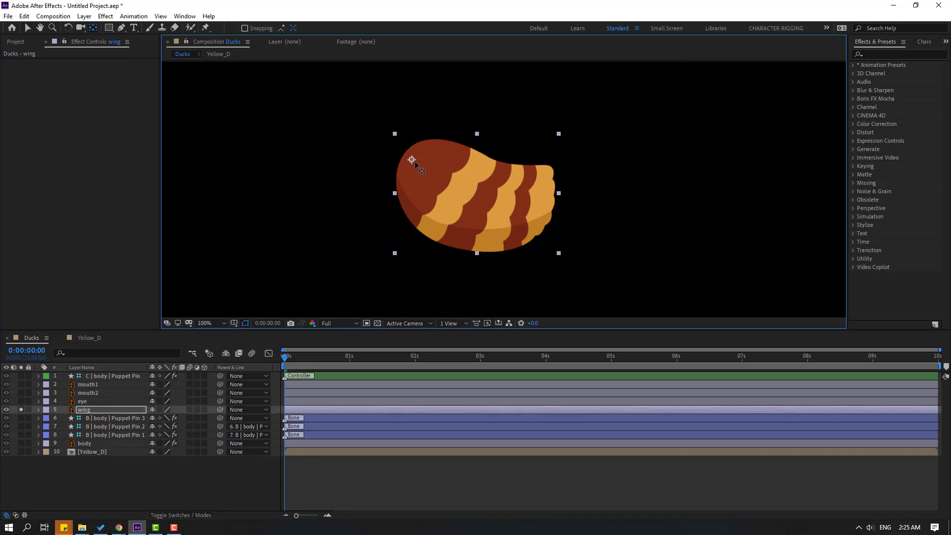
pyautogui.click(28, 29)
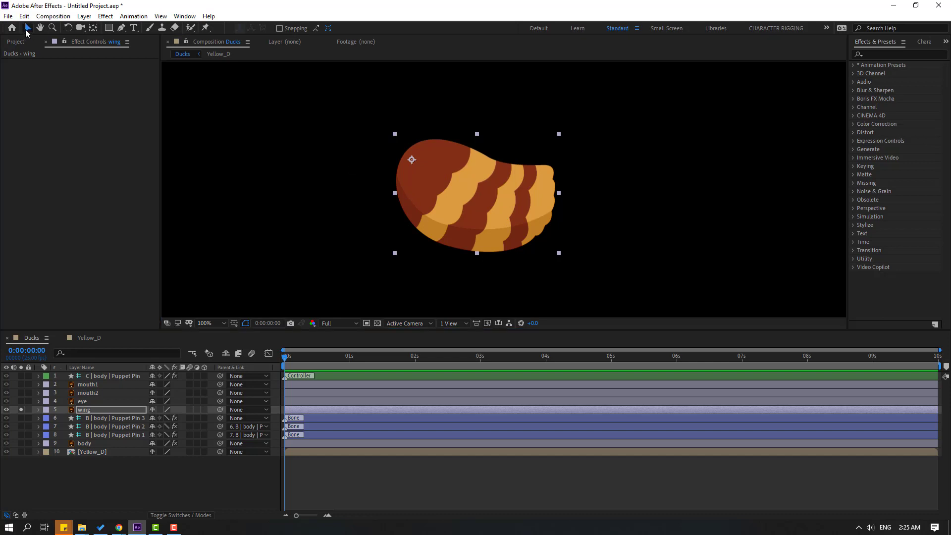
# Unsolo the wing and parent it to the C | body | Puppet Pin head controller
pyautogui.click(21, 409)
pyautogui.click(91, 411)
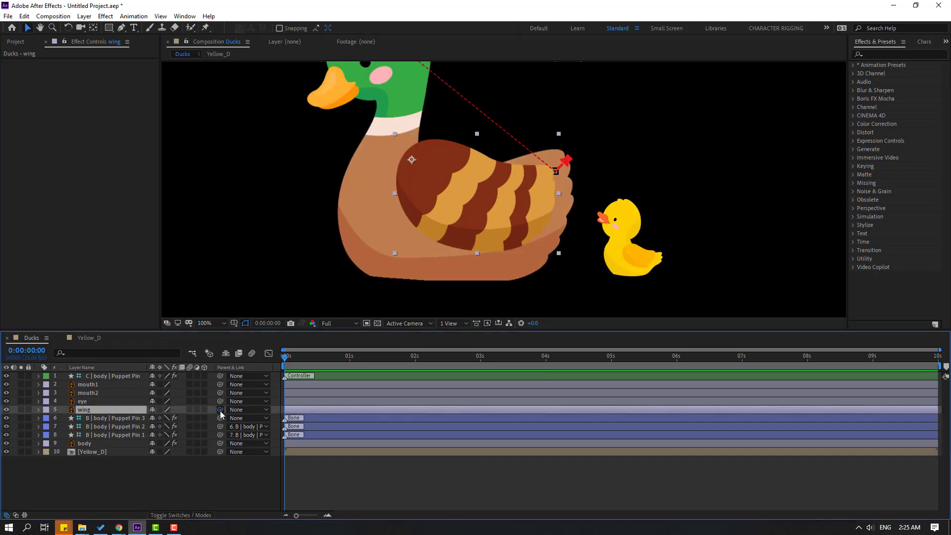
pyautogui.moveTo(220, 411); pyautogui.dragTo(108, 376)
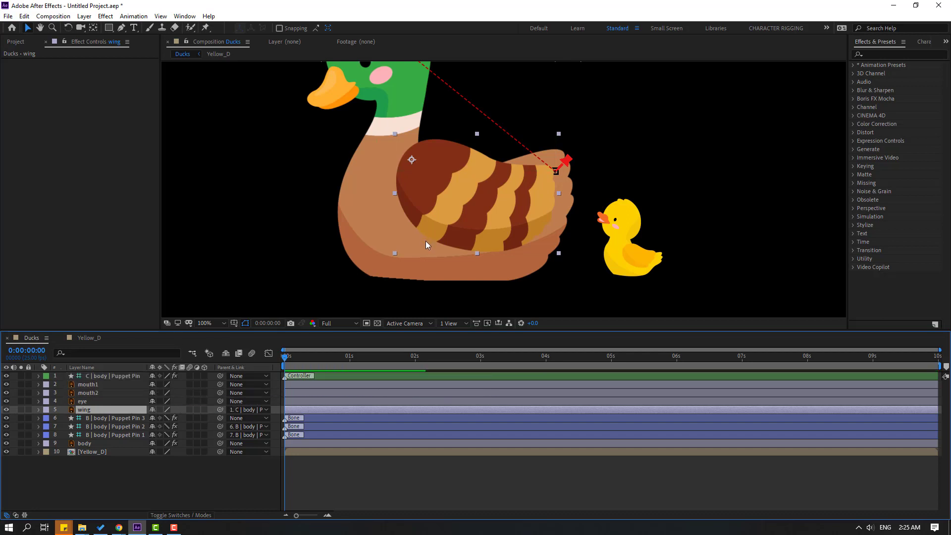
pyautogui.scroll(-2, 426, 241)
pyautogui.click(108, 376)
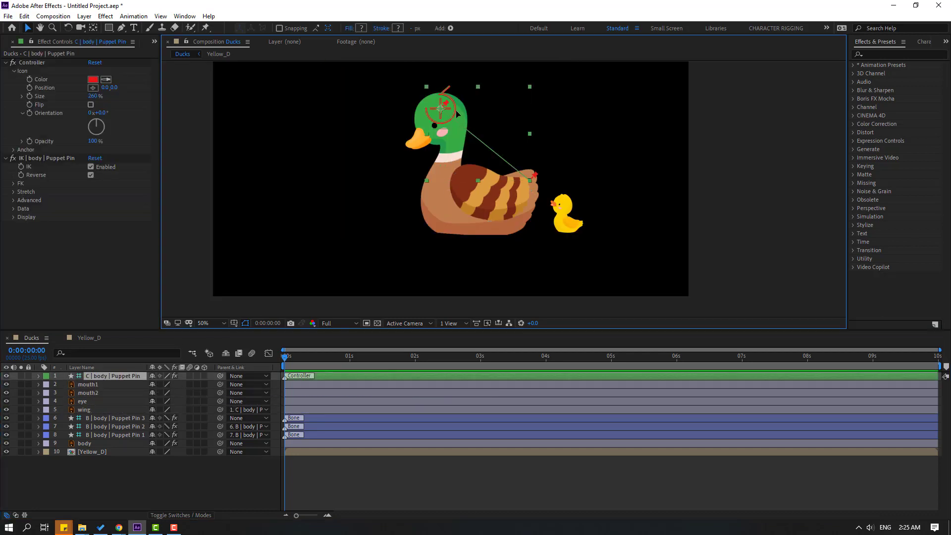
# Parent mouth1, mouth2 and the eye layer to the head controller
pyautogui.moveTo(455, 110)
pyautogui.mouseDown()
pyautogui.moveTo(452, 102)
pyautogui.moveTo(472, 101)
pyautogui.moveTo(455, 122)
pyautogui.mouseUp()
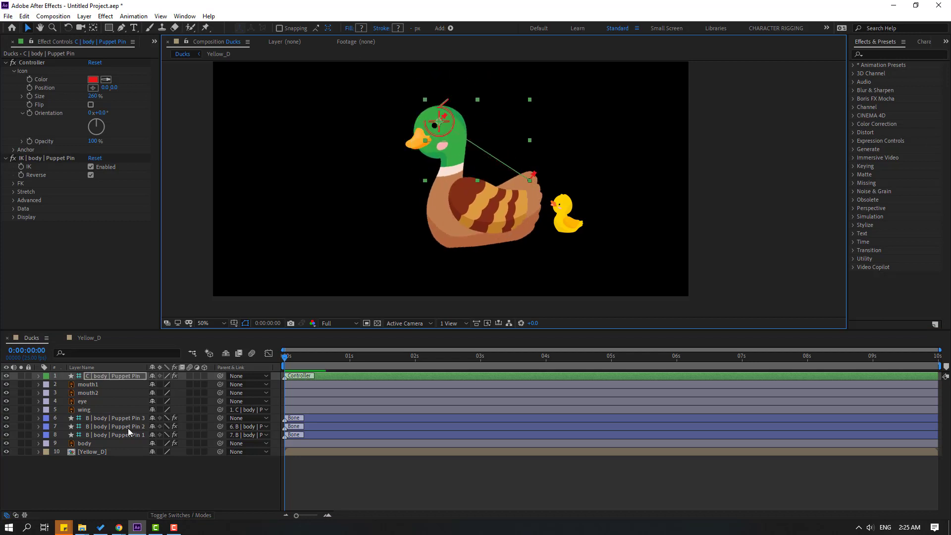
pyautogui.click(89, 393)
pyautogui.keyDown('shift'); pyautogui.click(88, 384); pyautogui.keyUp('shift')
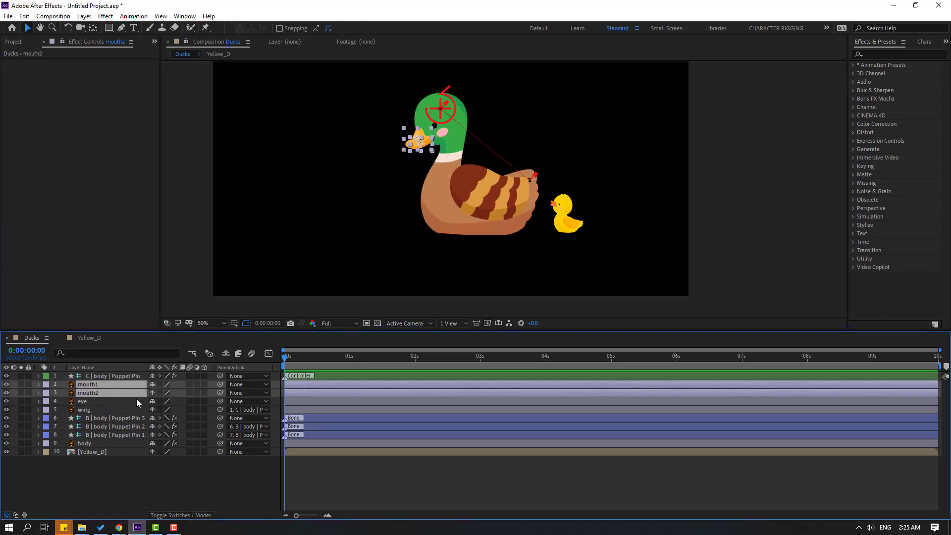
pyautogui.moveTo(218, 385); pyautogui.dragTo(100, 377)
pyautogui.click(82, 489)
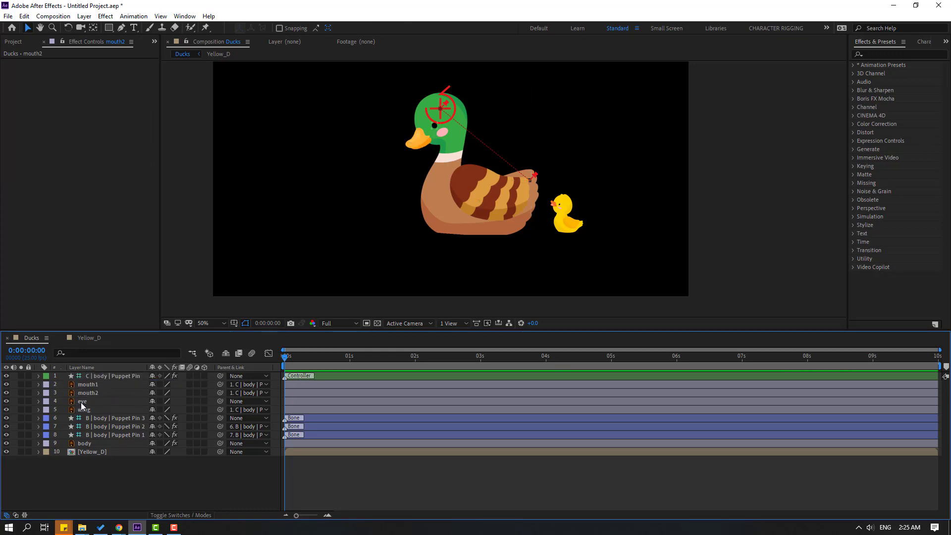
pyautogui.click(81, 401)
pyautogui.moveTo(219, 401); pyautogui.dragTo(104, 377)
# Test the rig by moving the head controller, then hide the three Puppet Pin bone layers
pyautogui.click(104, 376)
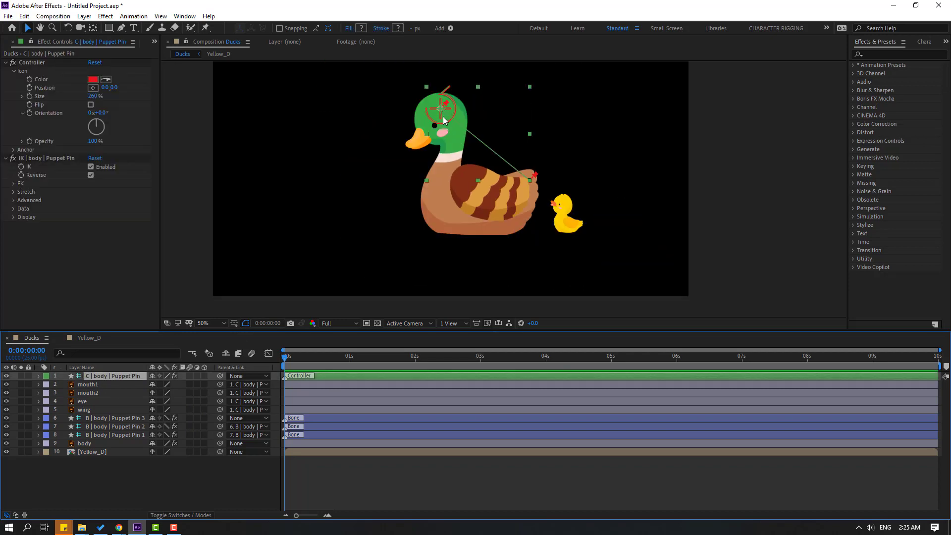
pyautogui.moveTo(443, 120)
pyautogui.mouseDown()
pyautogui.moveTo(438, 142)
pyautogui.moveTo(439, 126)
pyautogui.mouseUp()
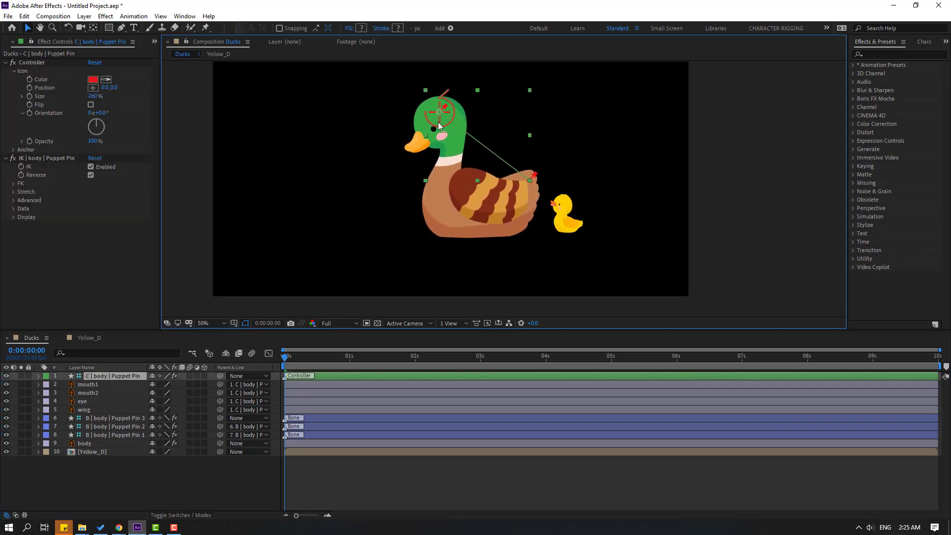
pyautogui.click(108, 482)
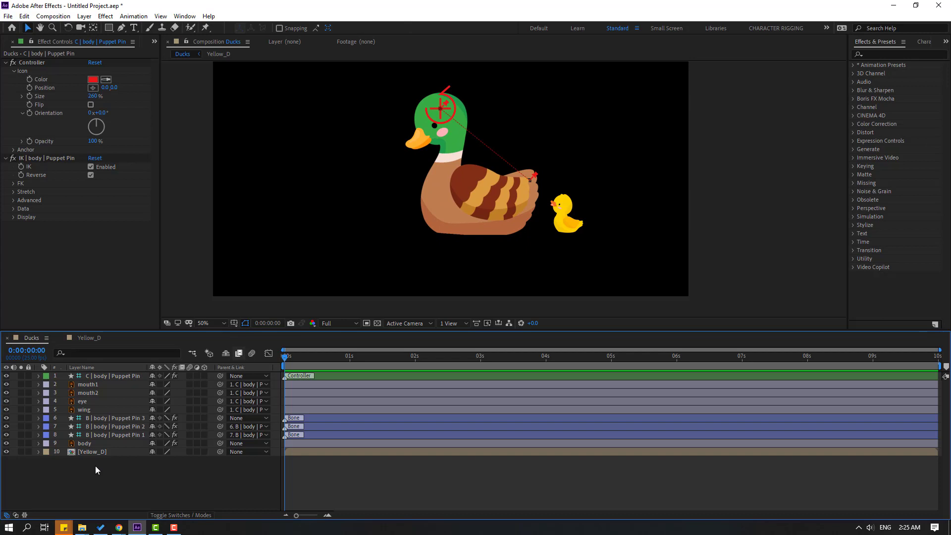
pyautogui.click(97, 436)
pyautogui.keyDown('ctrl'); pyautogui.click(101, 426); pyautogui.keyUp('ctrl')
pyautogui.keyDown('ctrl'); pyautogui.click(106, 419); pyautogui.keyUp('ctrl')
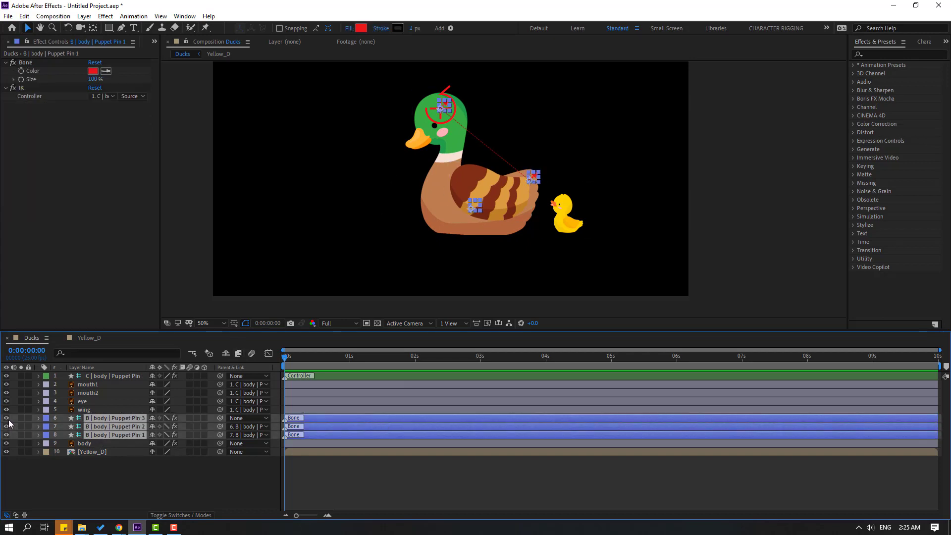
pyautogui.moveTo(7, 418); pyautogui.dragTo(6, 435)
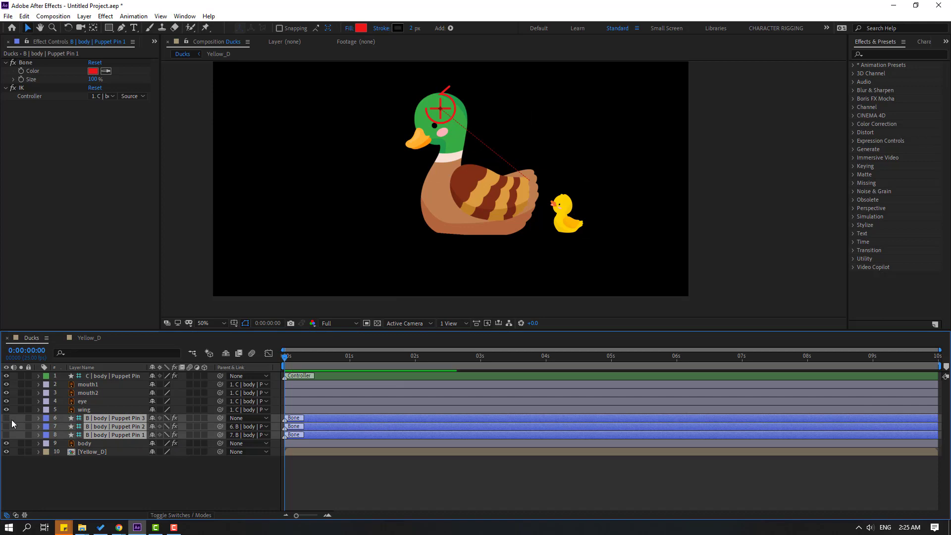
pyautogui.click(89, 487)
# Open the Yellow_D composition and pin the duckling body's head, middle and tail
pyautogui.click(79, 451)
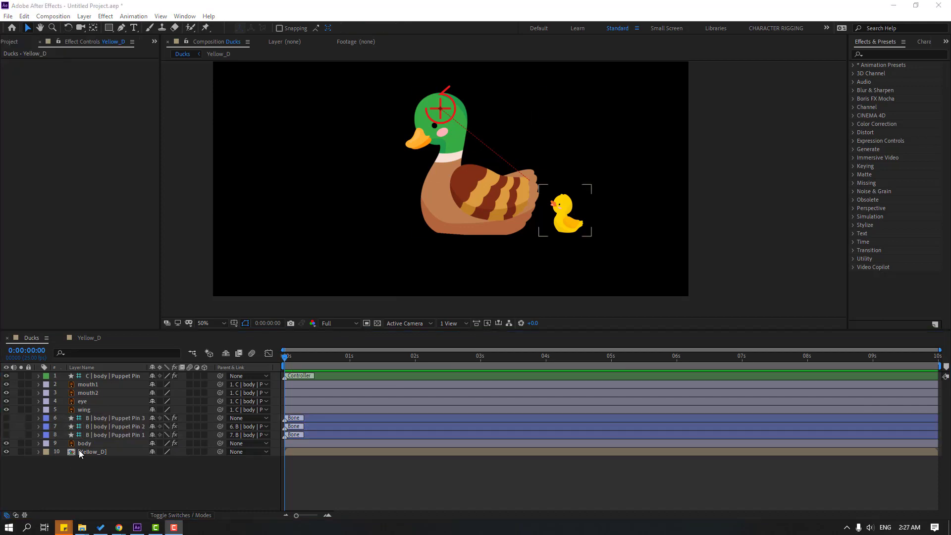
pyautogui.doubleClick(96, 452)
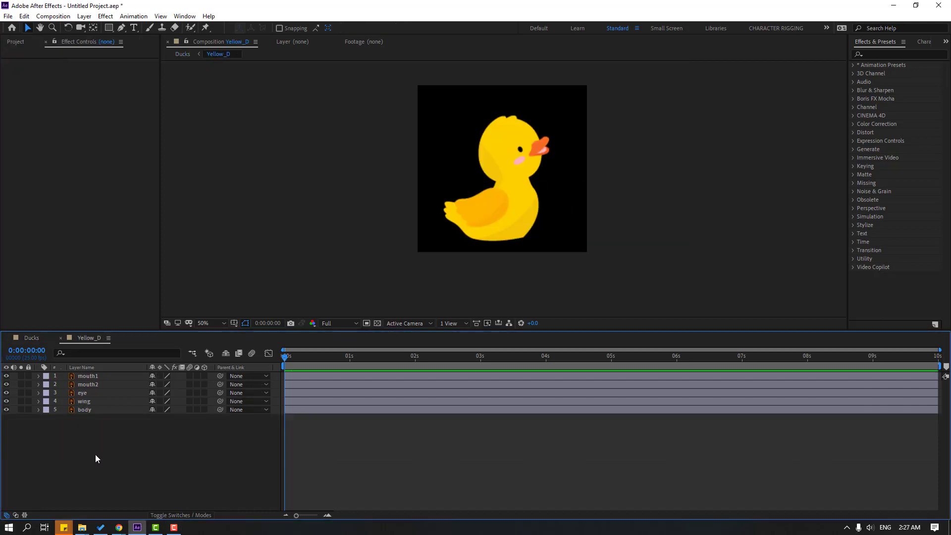
pyautogui.click(81, 413)
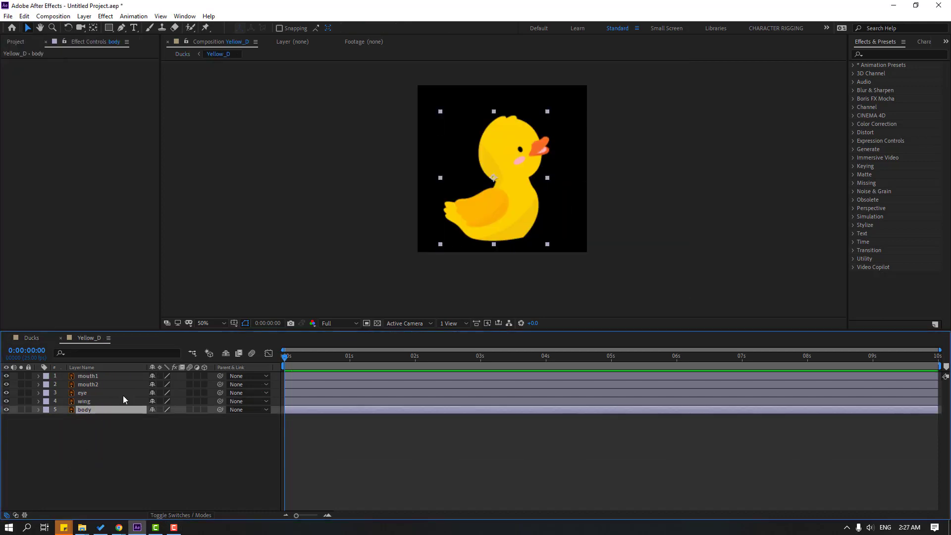
pyautogui.click(205, 28)
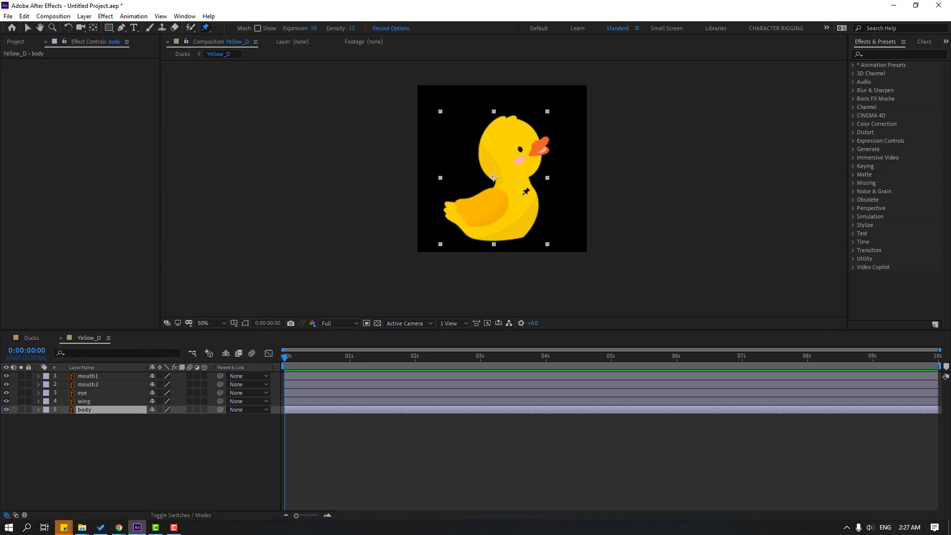
pyautogui.click(525, 137)
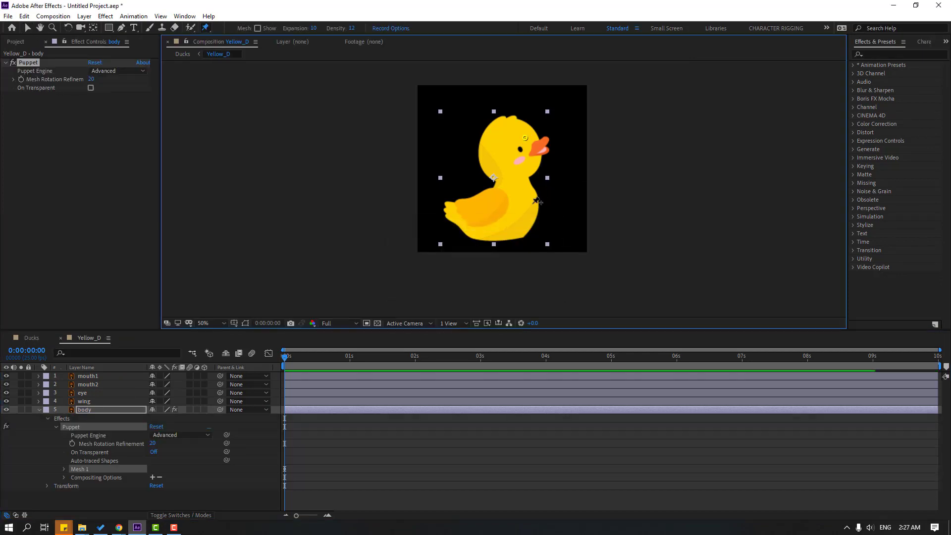
pyautogui.click(515, 195)
pyautogui.click(455, 214)
pyautogui.click(29, 28)
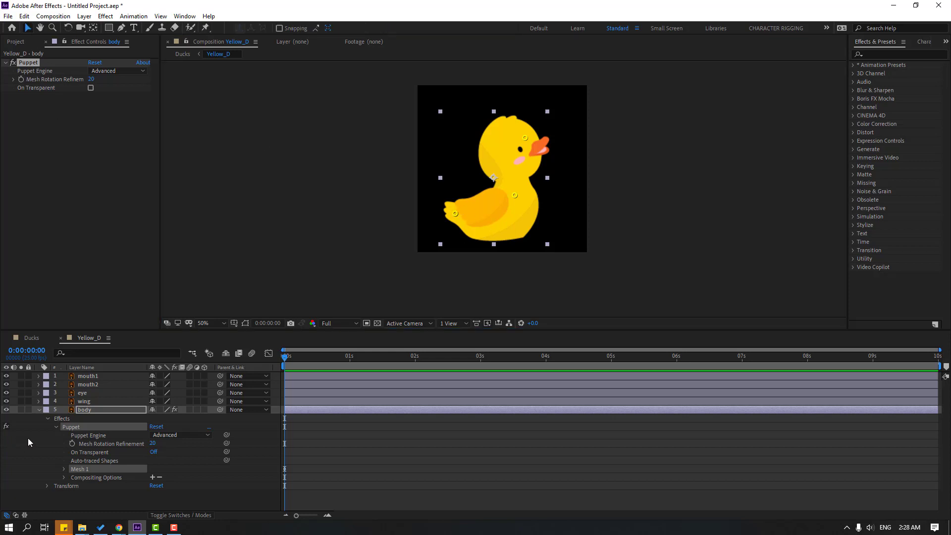
# Set the body's Puppet Engine to Legacy and solo the body layer
pyautogui.click(185, 435)
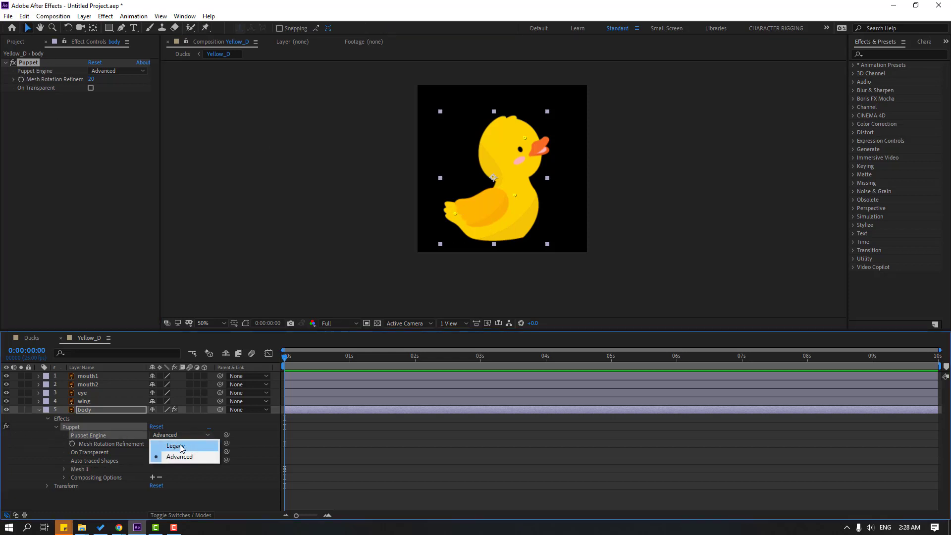
pyautogui.click(191, 445)
pyautogui.click(21, 410)
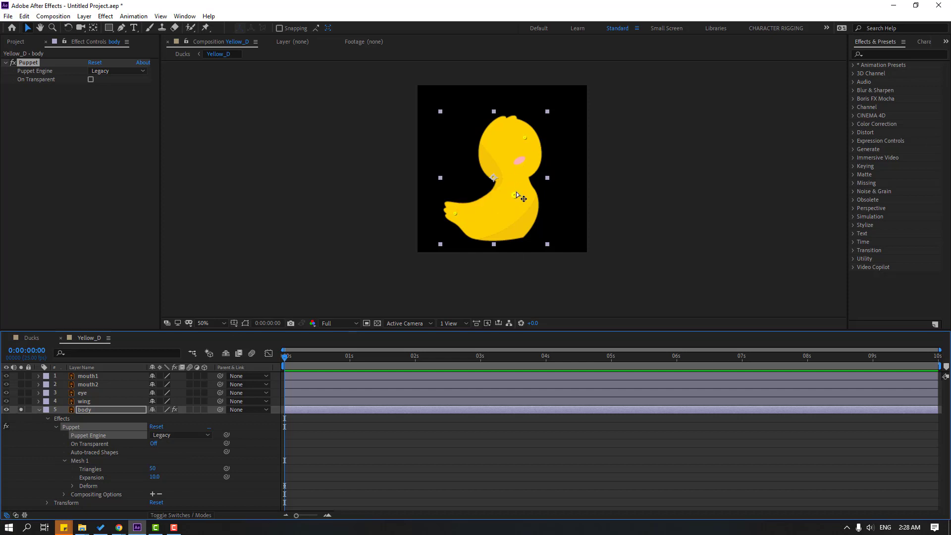
# Launch Duik Bassel.2 and add bones to the three puppet pins from its Rigging tools
pyautogui.click(184, 16)
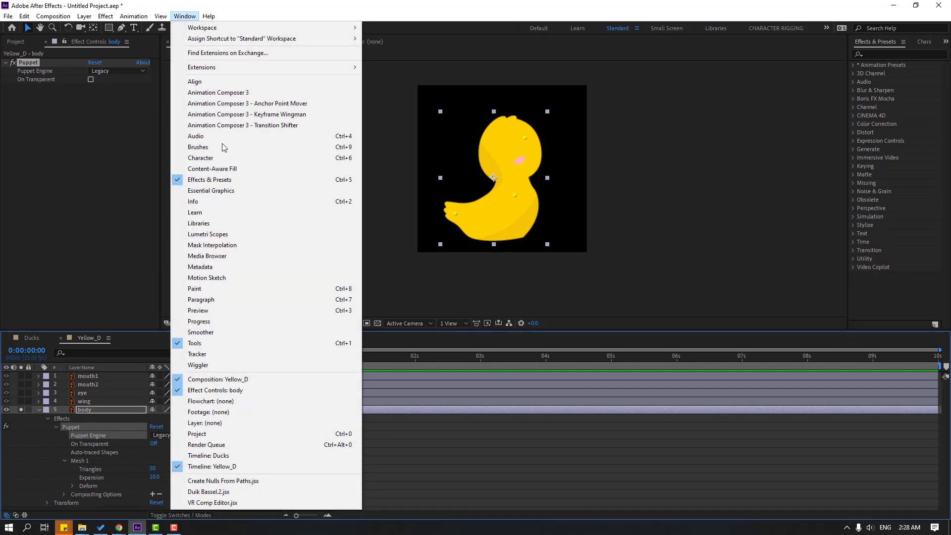
pyautogui.click(221, 491)
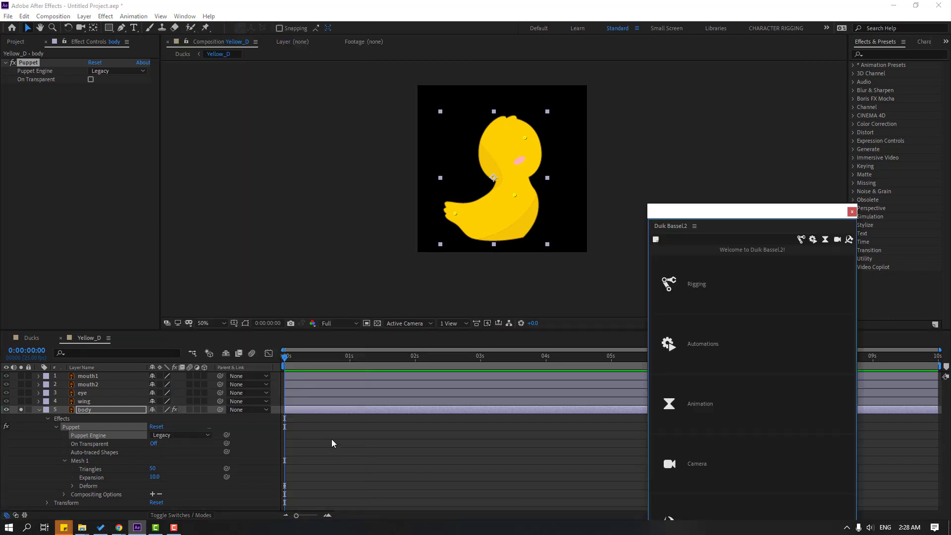
pyautogui.click(688, 288)
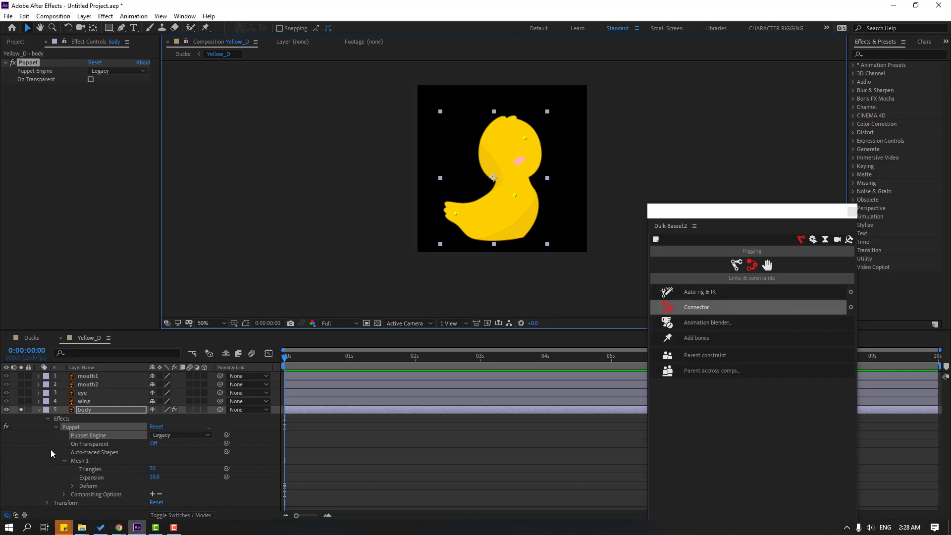
pyautogui.click(694, 340)
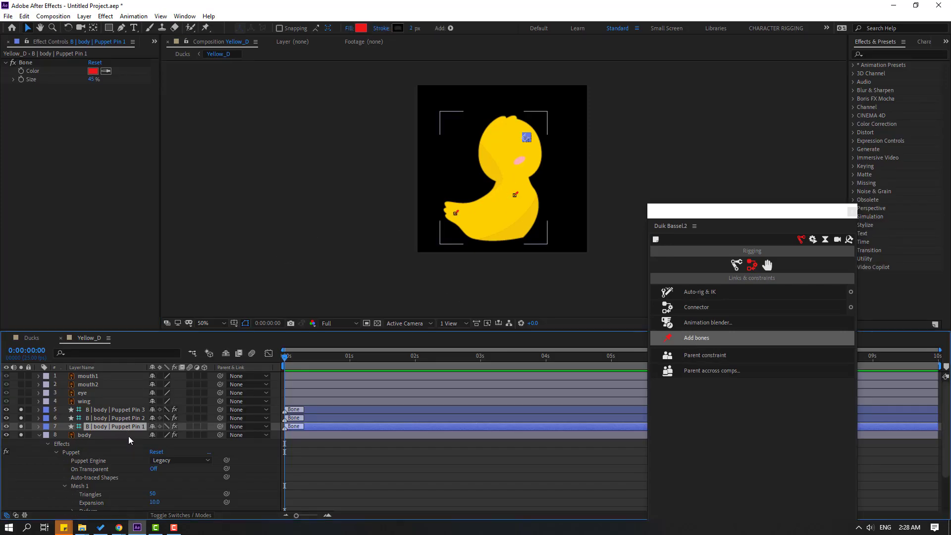
# Parent Puppet Pin 1 to Pin 2 and Pin 2 to Pin 3, then select all three bones
pyautogui.moveTo(219, 427); pyautogui.dragTo(105, 418)
pyautogui.click(120, 420)
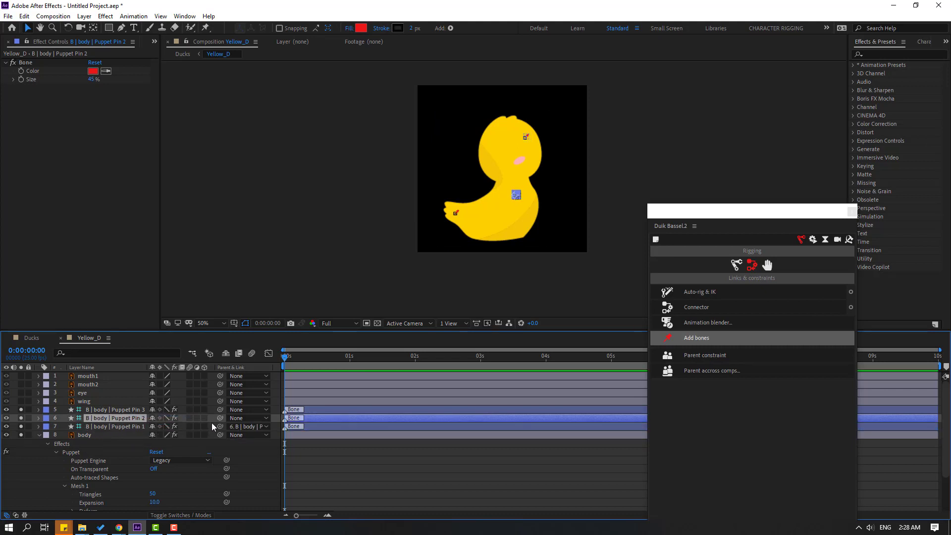
pyautogui.moveTo(218, 418); pyautogui.dragTo(91, 413)
pyautogui.click(104, 426)
pyautogui.keyDown('ctrl'); pyautogui.click(102, 417); pyautogui.keyUp('ctrl')
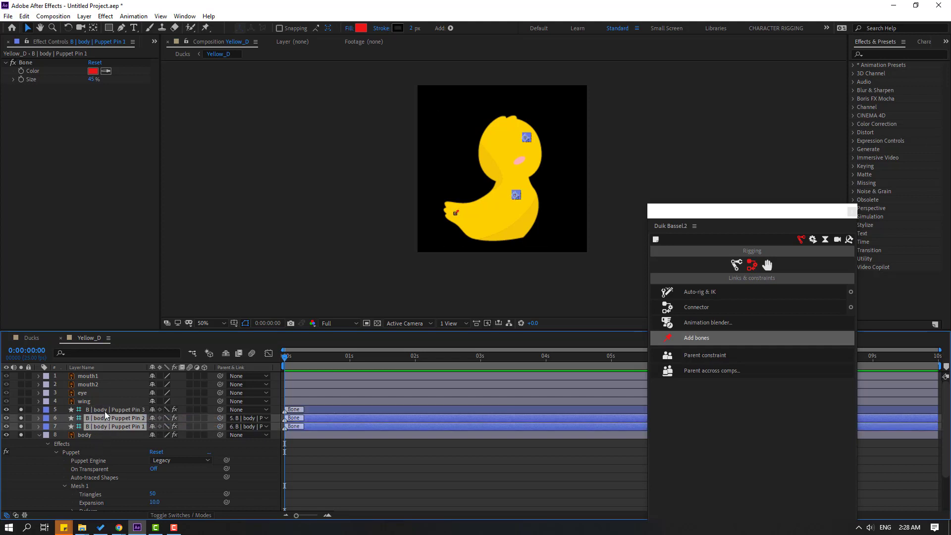
pyautogui.keyDown('ctrl'); pyautogui.click(105, 410); pyautogui.keyUp('ctrl')
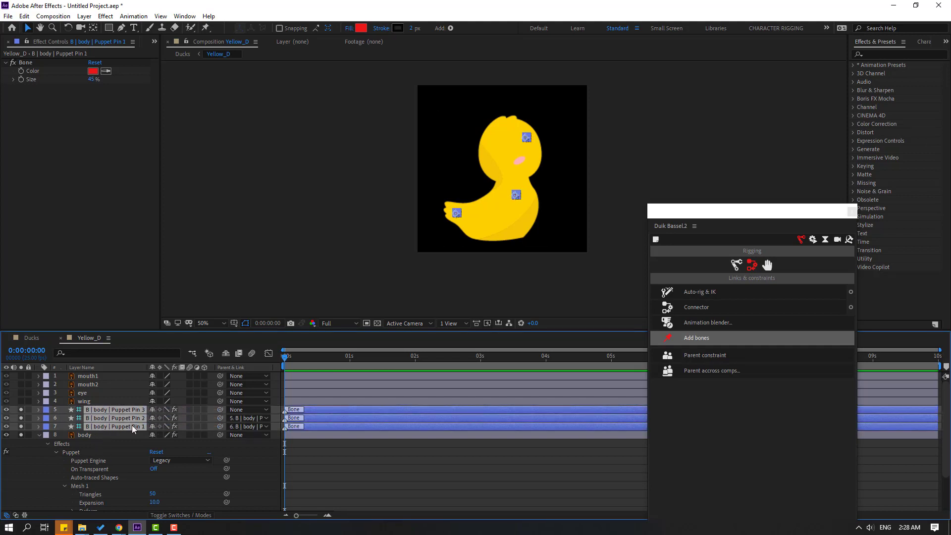
# Auto-rig the bone chain with IK, enlarge the controller icon to 265%, and test the head
pyautogui.click(699, 294)
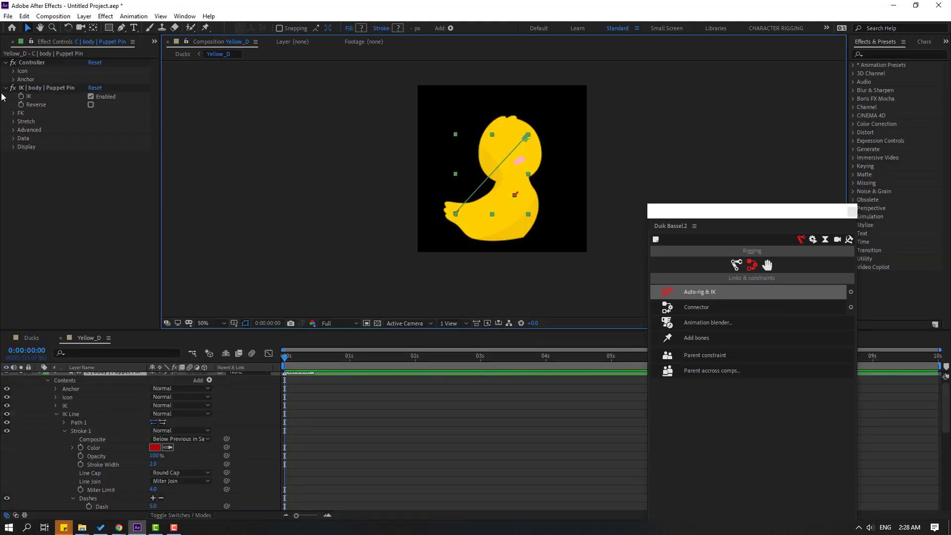
pyautogui.click(13, 72)
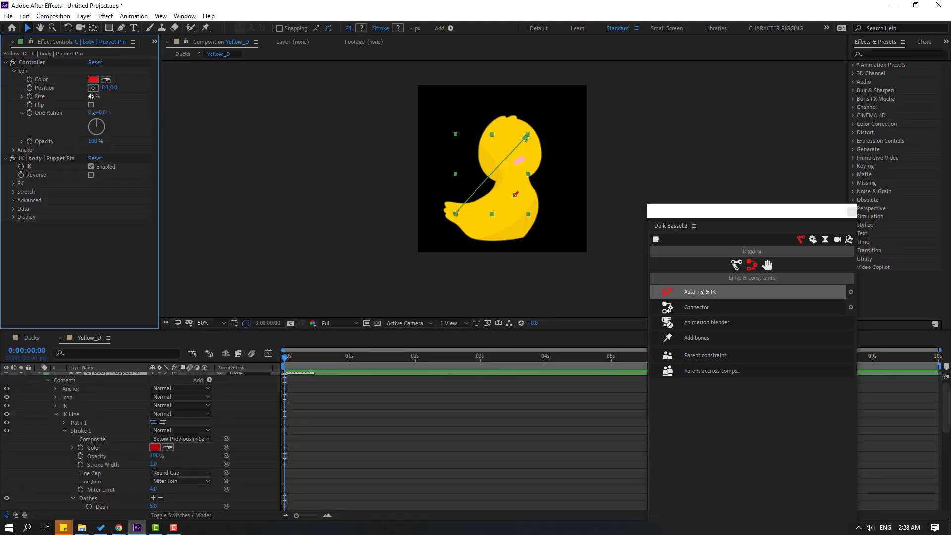
pyautogui.moveTo(92, 96); pyautogui.dragTo(143, 110)
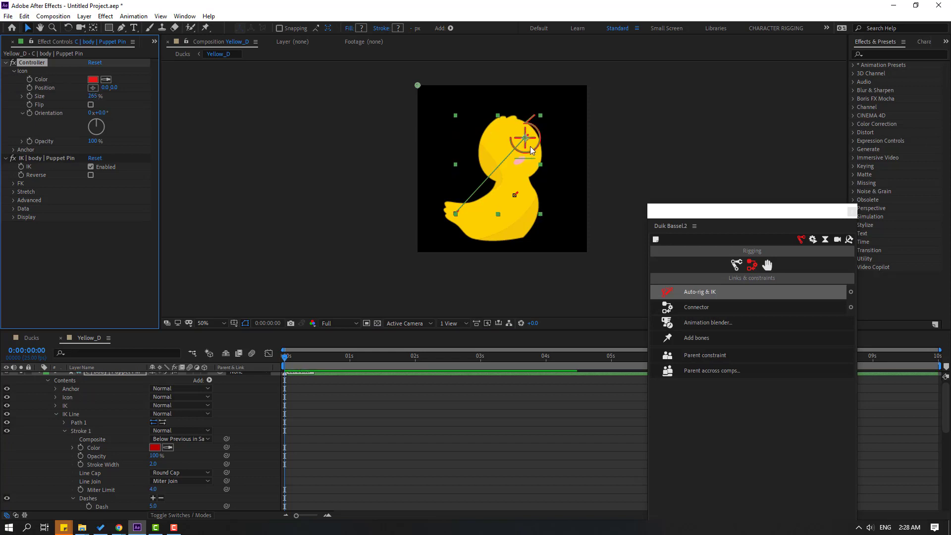
pyautogui.moveTo(524, 146); pyautogui.dragTo(525, 146)
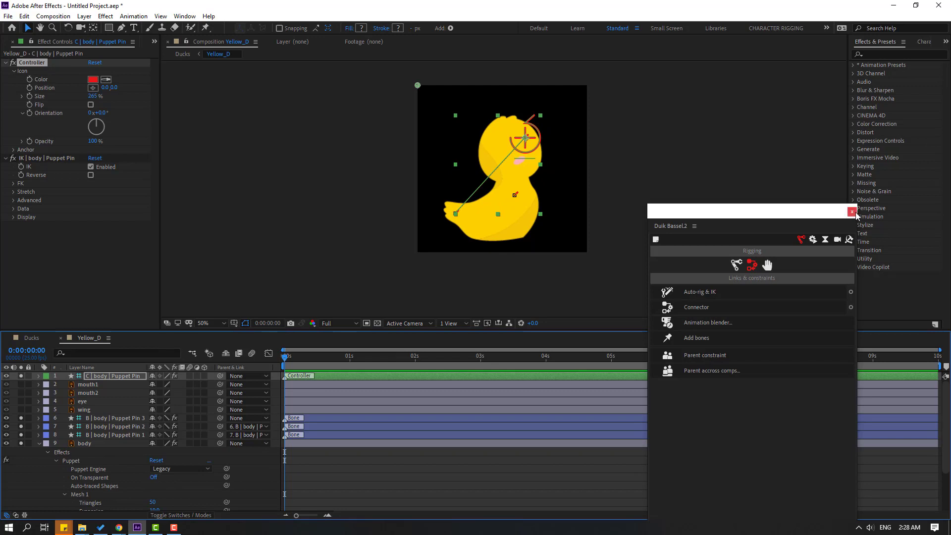
# Close the Duik panel and hide the three B | body bone layers
pyautogui.click(852, 211)
pyautogui.click(39, 444)
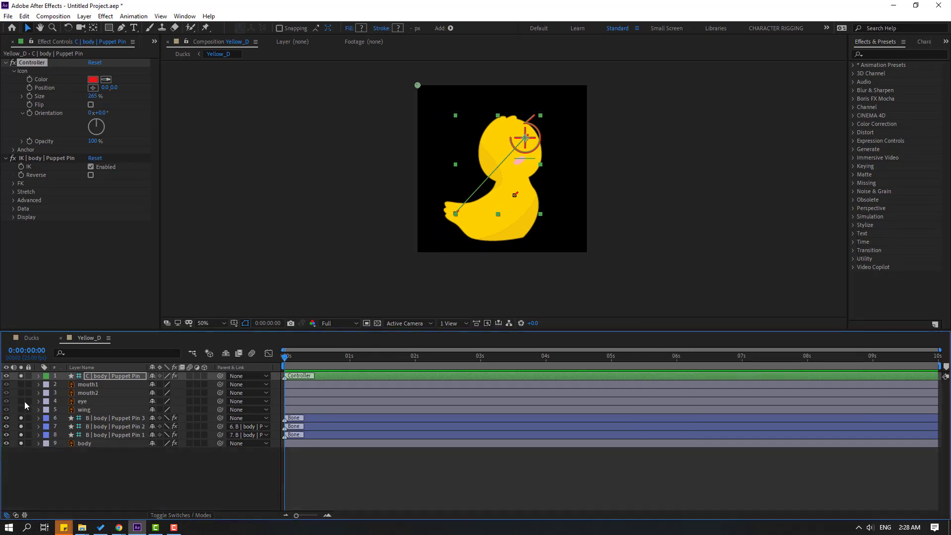
pyautogui.moveTo(80, 467); pyautogui.dragTo(102, 426)
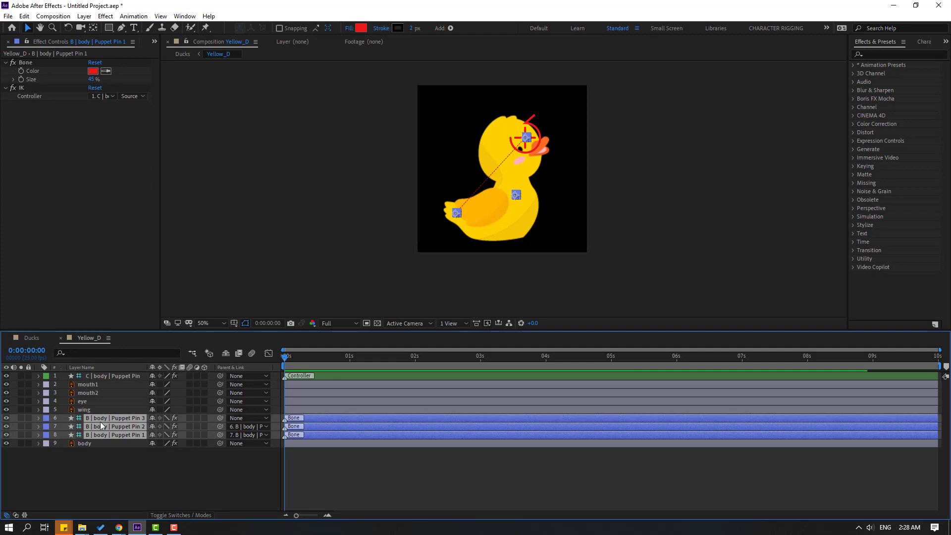
pyautogui.click(6, 419)
pyautogui.click(87, 470)
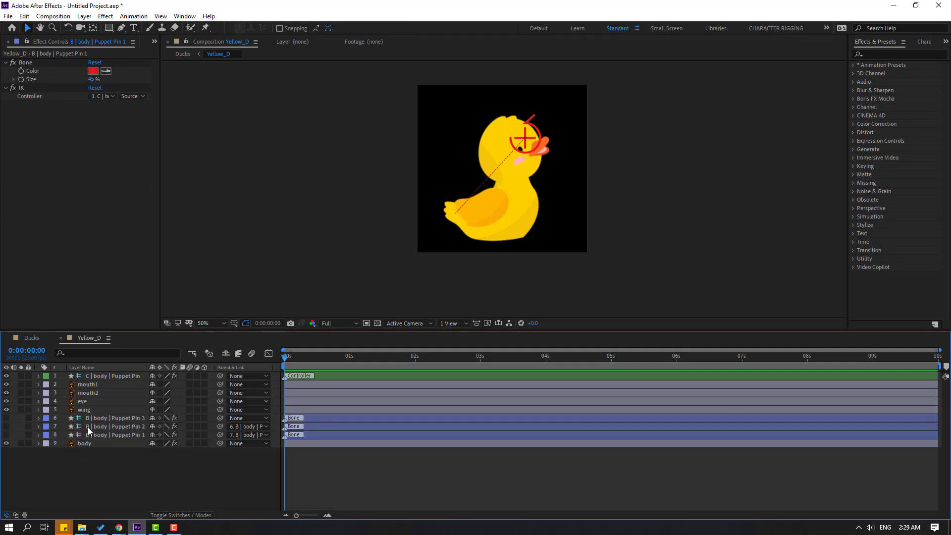
pyautogui.click(88, 392)
# Parent mouth1, mouth2, eye and wing to the head controller layer
pyautogui.keyDown('ctrl'); pyautogui.click(90, 384); pyautogui.keyUp('ctrl')
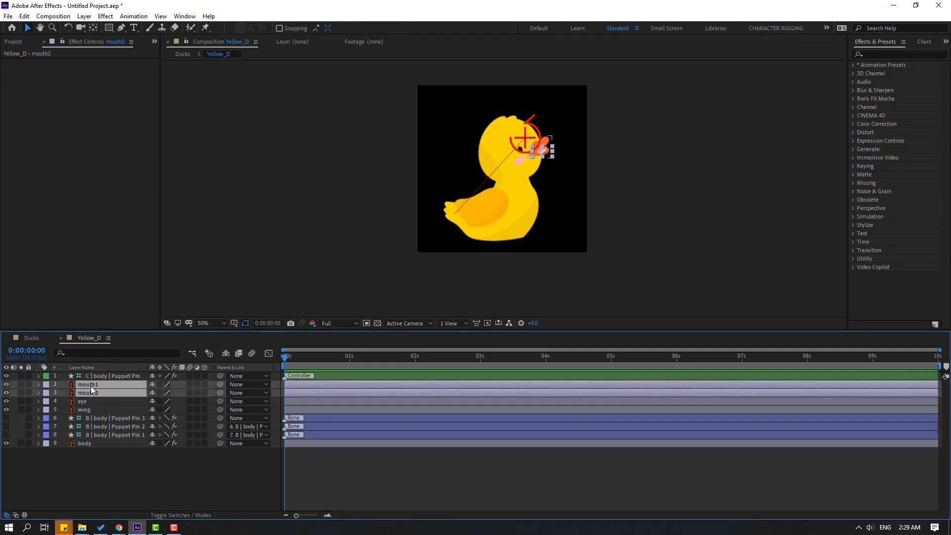
pyautogui.keyDown('ctrl'); pyautogui.click(76, 401); pyautogui.keyUp('ctrl')
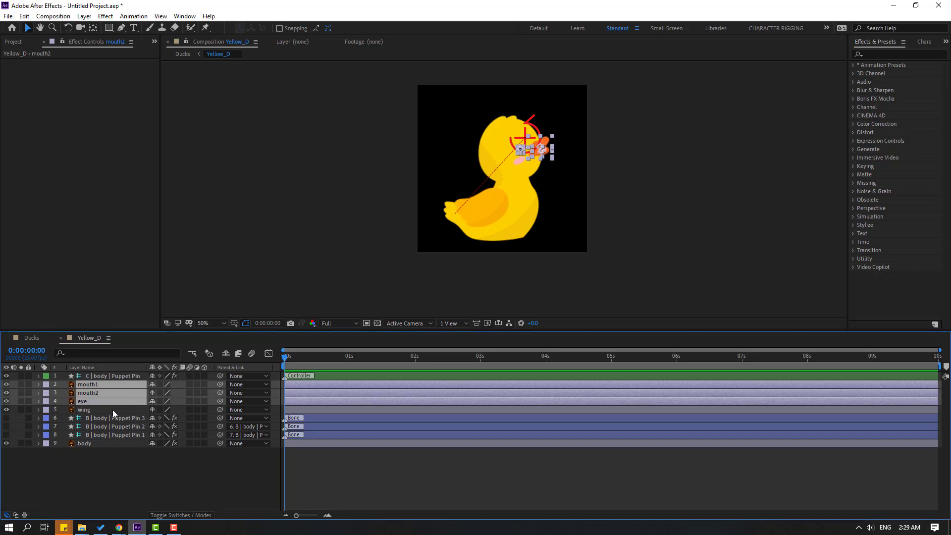
pyautogui.keyDown('ctrl'); pyautogui.click(82, 411); pyautogui.keyUp('ctrl')
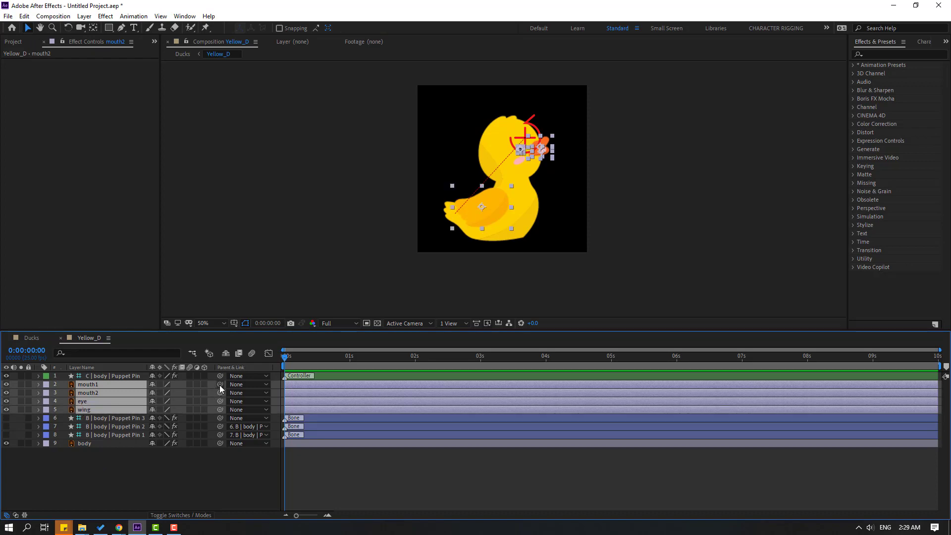
pyautogui.moveTo(220, 384); pyautogui.dragTo(114, 374)
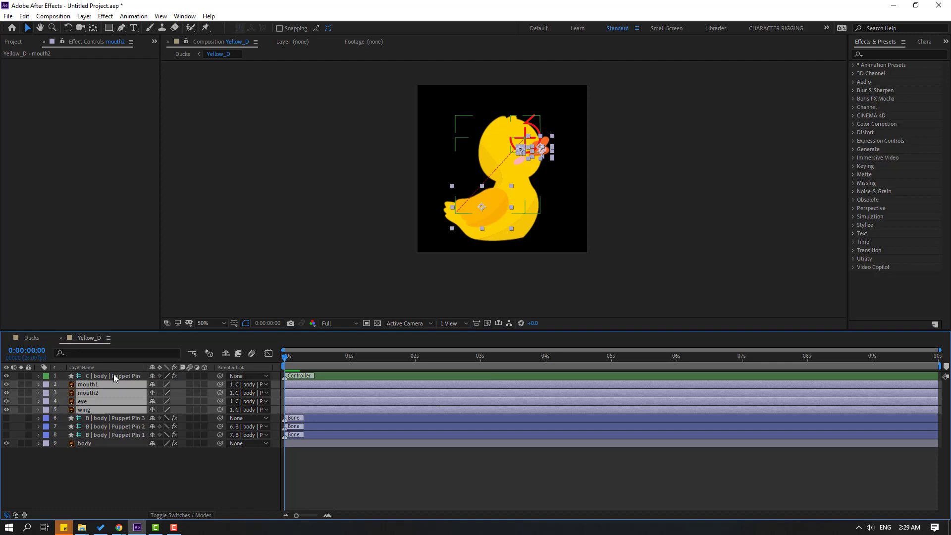
pyautogui.click(94, 466)
# Move the wing's anchor point up and right, then swing the head controller to test parenting
pyautogui.click(77, 410)
pyautogui.press('.')
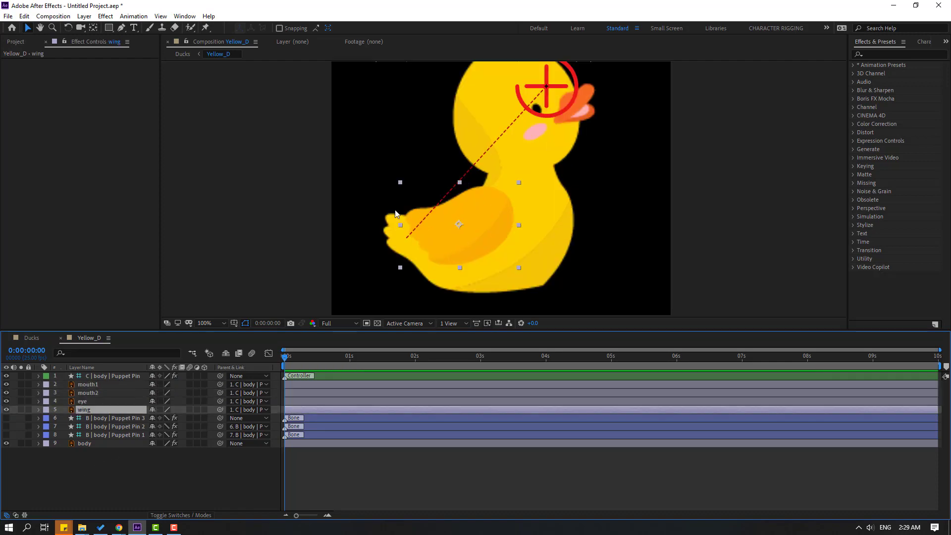
pyautogui.click(93, 28)
pyautogui.moveTo(458, 225); pyautogui.dragTo(500, 206)
pyautogui.click(27, 28)
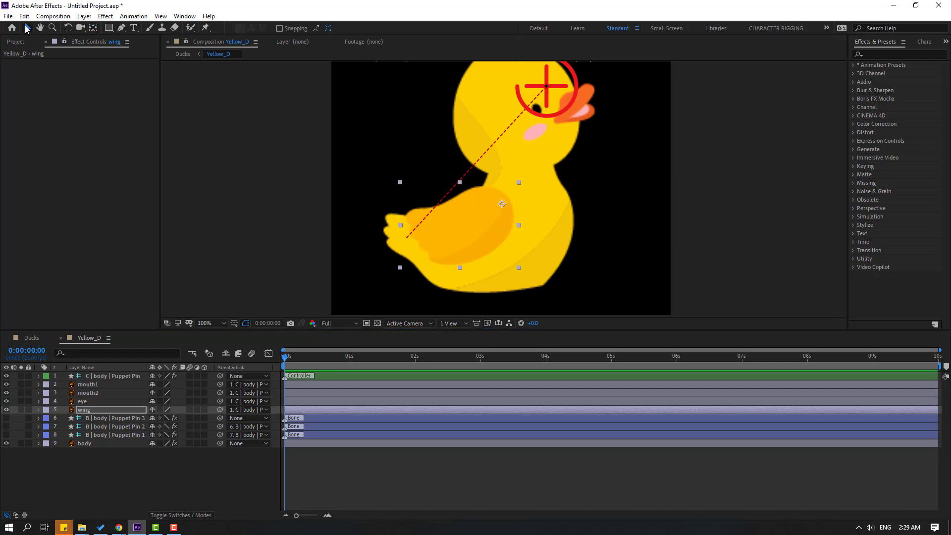
pyautogui.press(',')
pyautogui.click(107, 376)
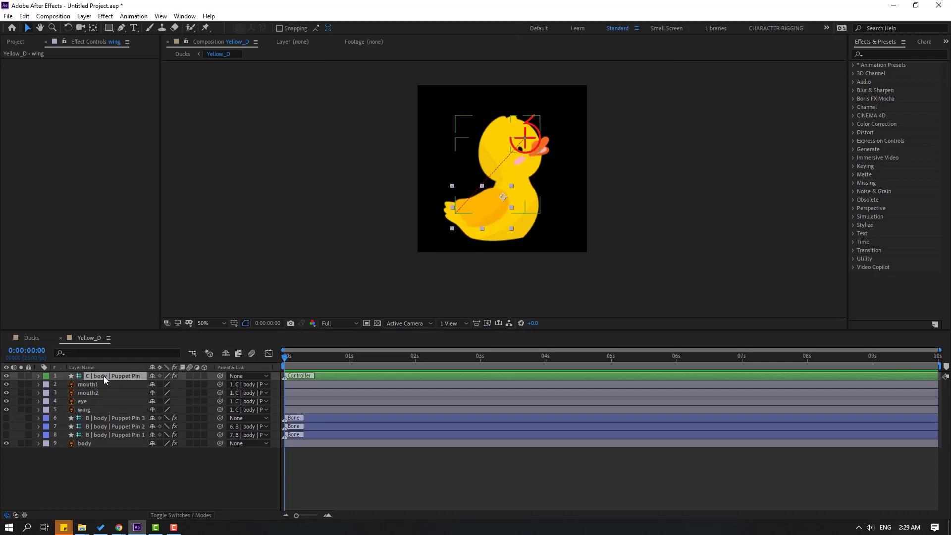
pyautogui.press('.')
pyautogui.moveTo(550, 109); pyautogui.dragTo(540, 116)
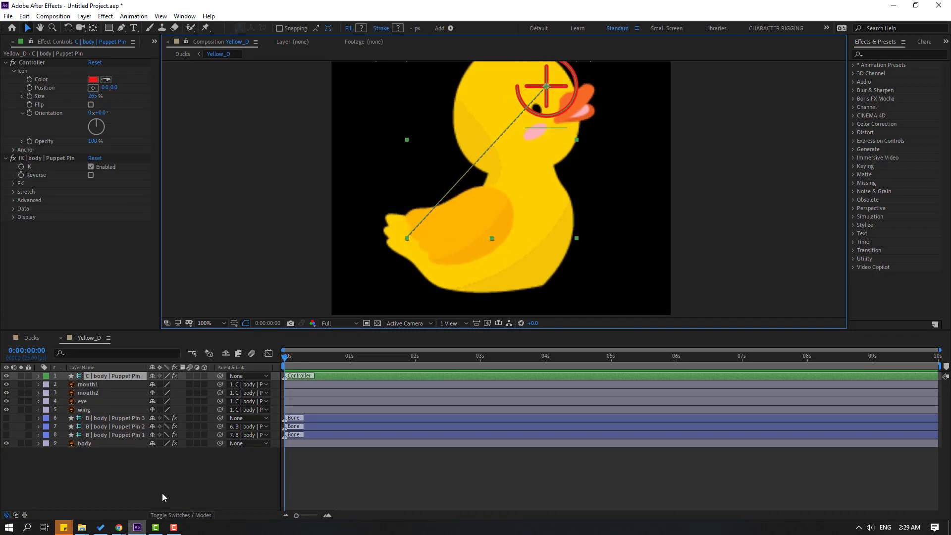
# Add a wiggle(1,6) expression to the head controller's Position and preview it
pyautogui.press(',')
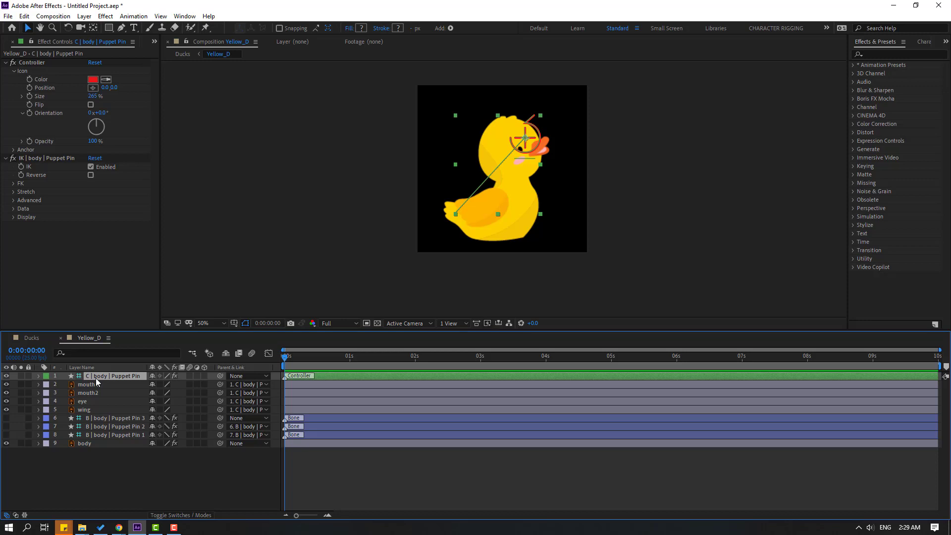
pyautogui.press('p')
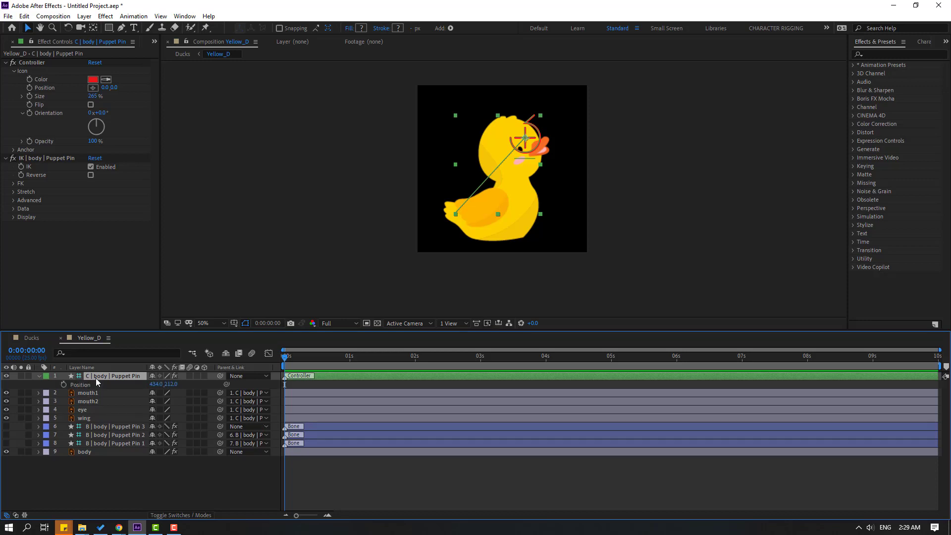
pyautogui.keyDown('alt'); pyautogui.click(64, 385); pyautogui.keyUp('alt')
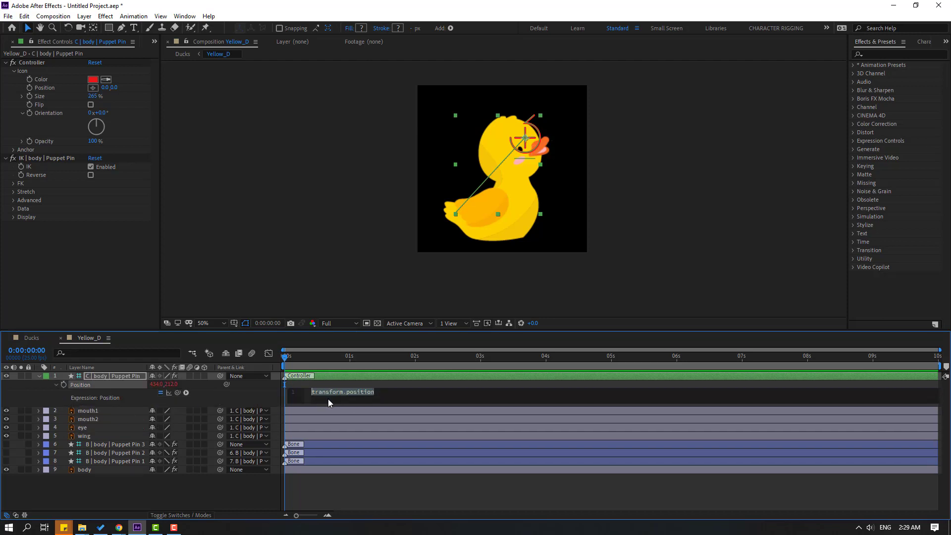
pyautogui.write('wiggle(1,6')
pyautogui.click(612, 495)
pyautogui.press('space')
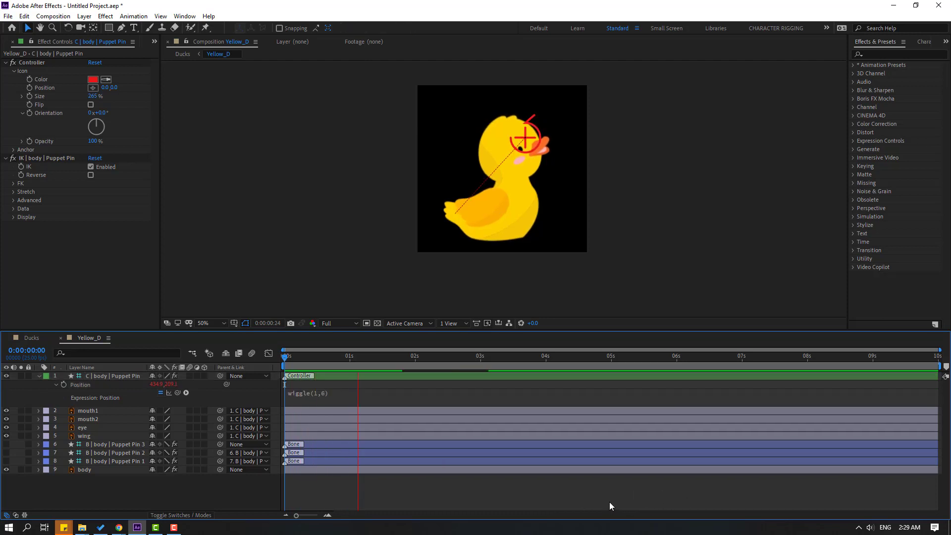
pyautogui.click(325, 393)
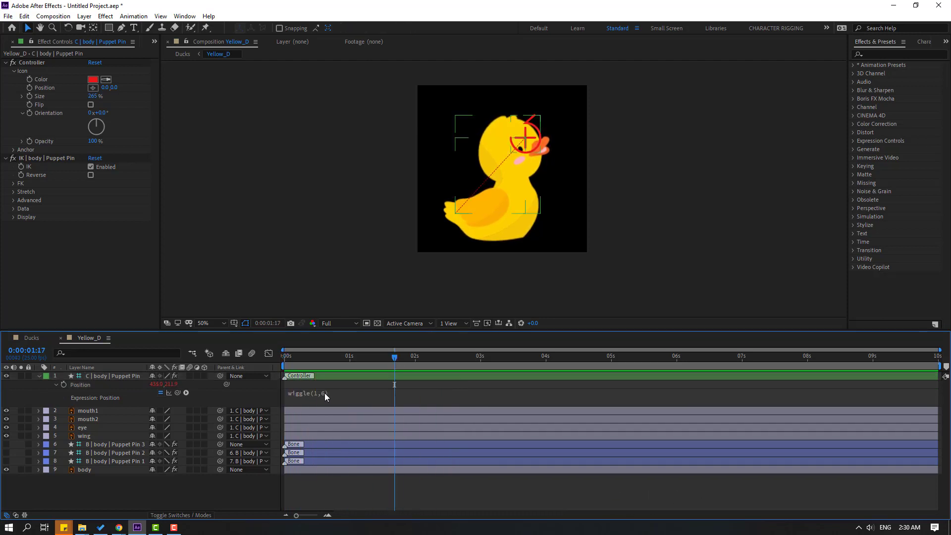
# Raise the wiggle amount to wiggle(1,9) and preview again
pyautogui.click(324, 393)
pyautogui.click(343, 391)
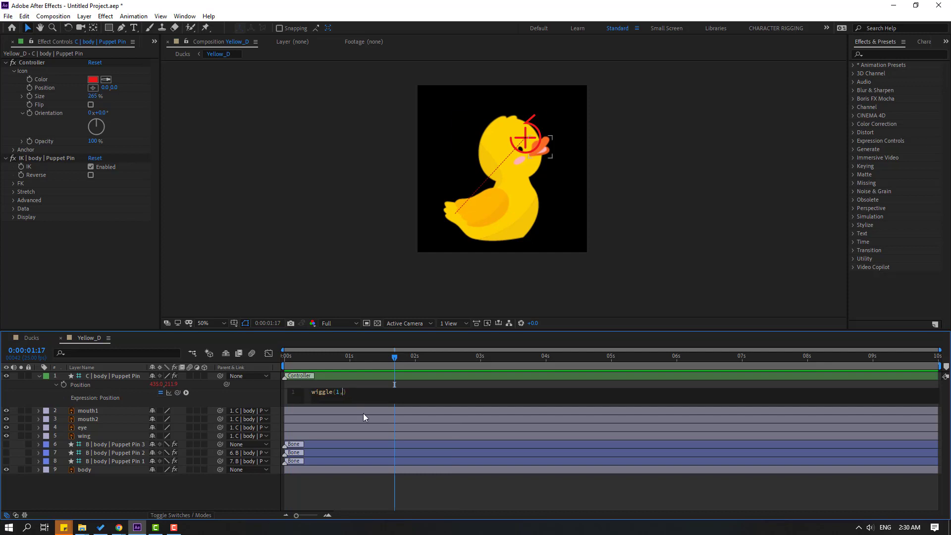
pyautogui.write('9')
pyautogui.click(426, 501)
pyautogui.press('space')
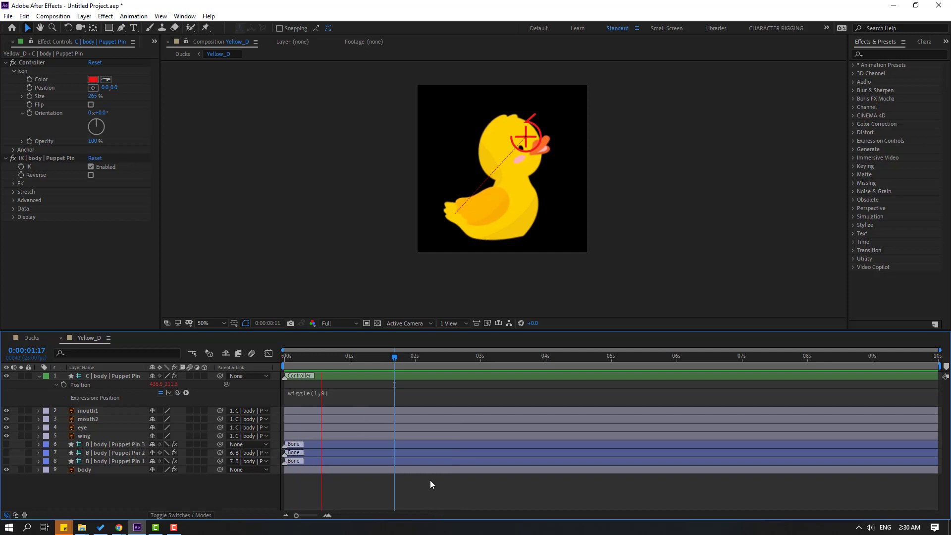
pyautogui.click(329, 393)
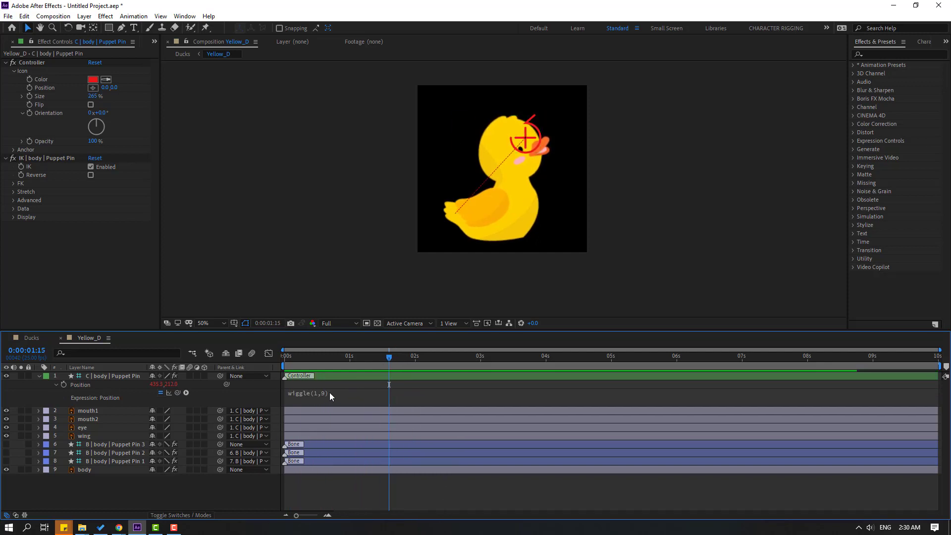
# Change the expression to wiggle(2,9) and preview the faster wiggle
pyautogui.click(349, 393)
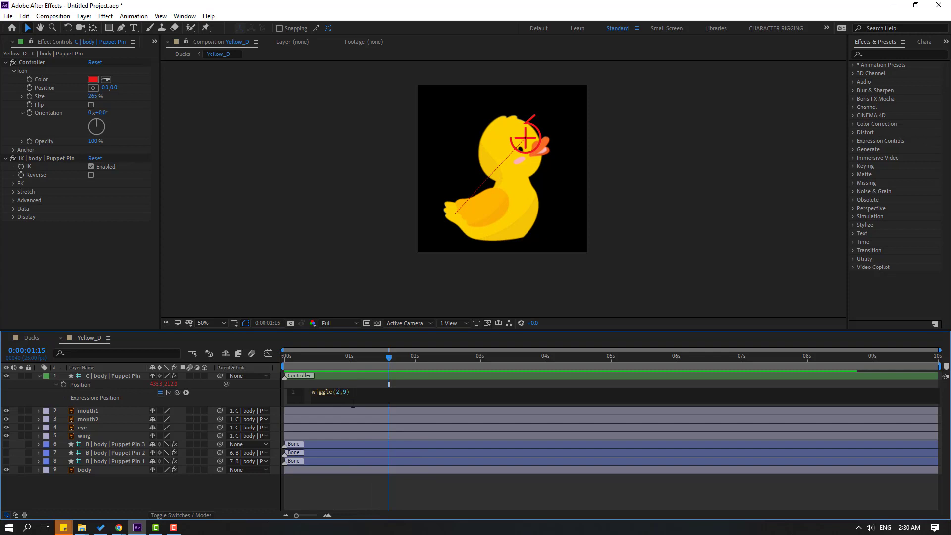
pyautogui.click(354, 493)
pyautogui.press('space')
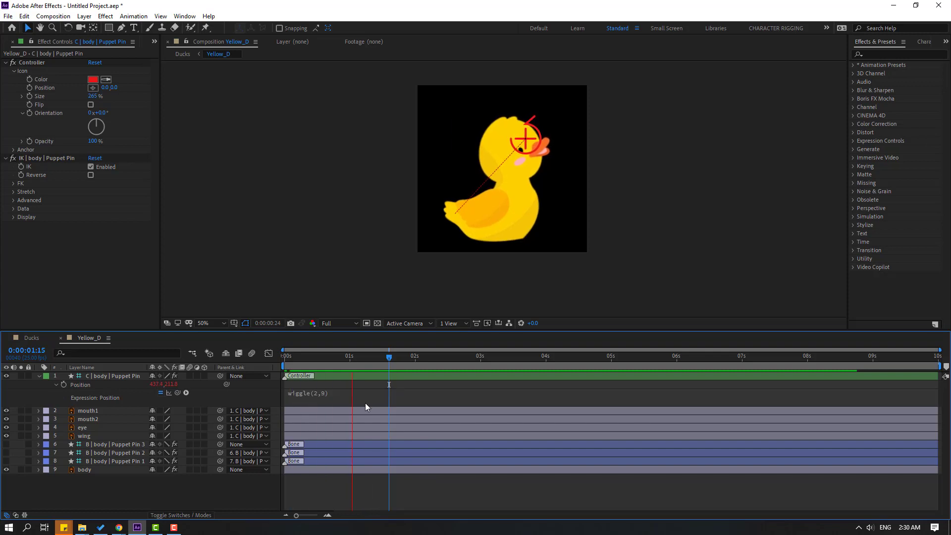
pyautogui.scroll(2, 420, 197)
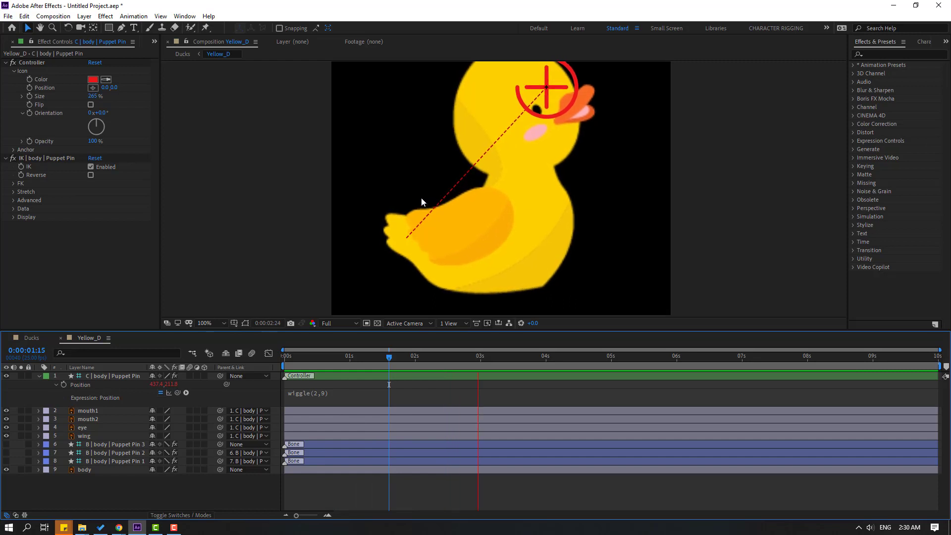
pyautogui.scroll(-2, 403, 203)
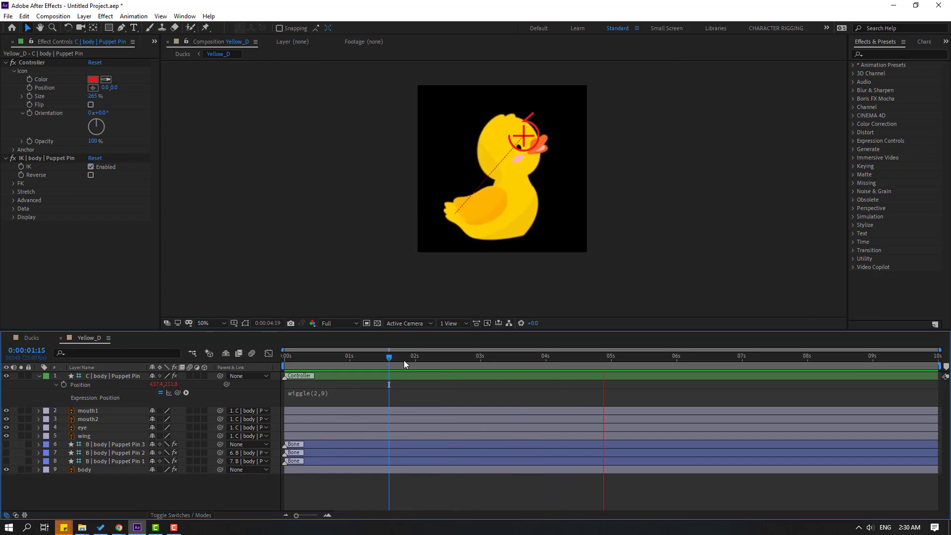
pyautogui.press('space')
# Give the wing's Rotation a wiggle(1,10) expression
pyautogui.click(84, 437)
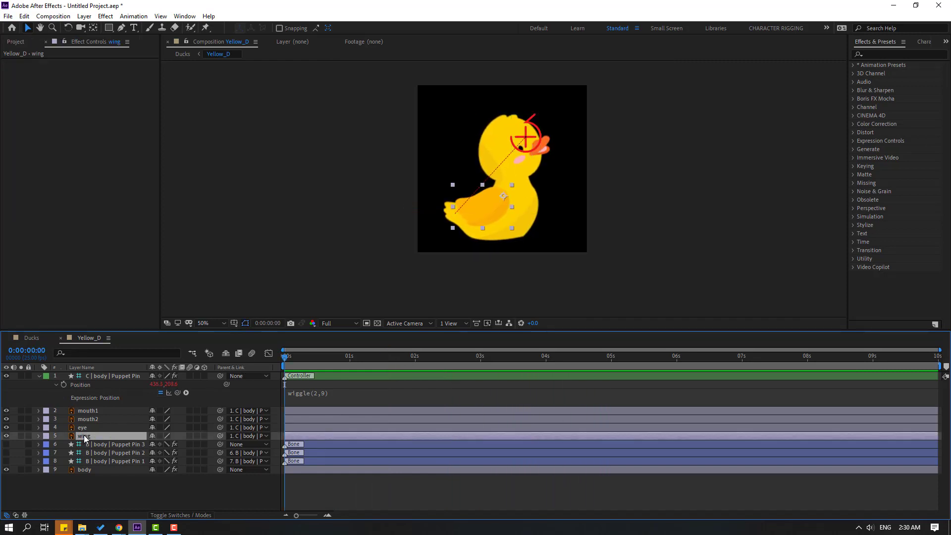
pyautogui.press('r')
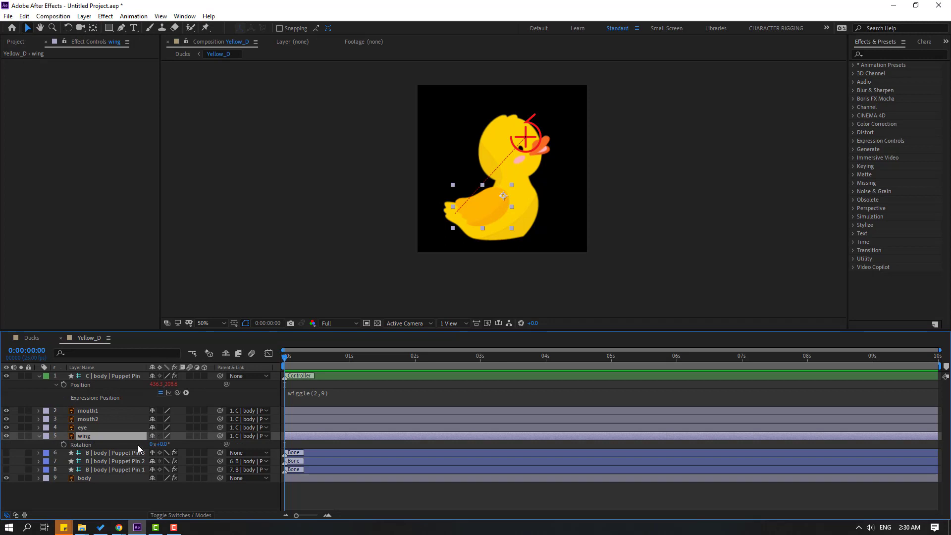
pyautogui.keyDown('alt'); pyautogui.click(64, 444); pyautogui.keyUp('alt')
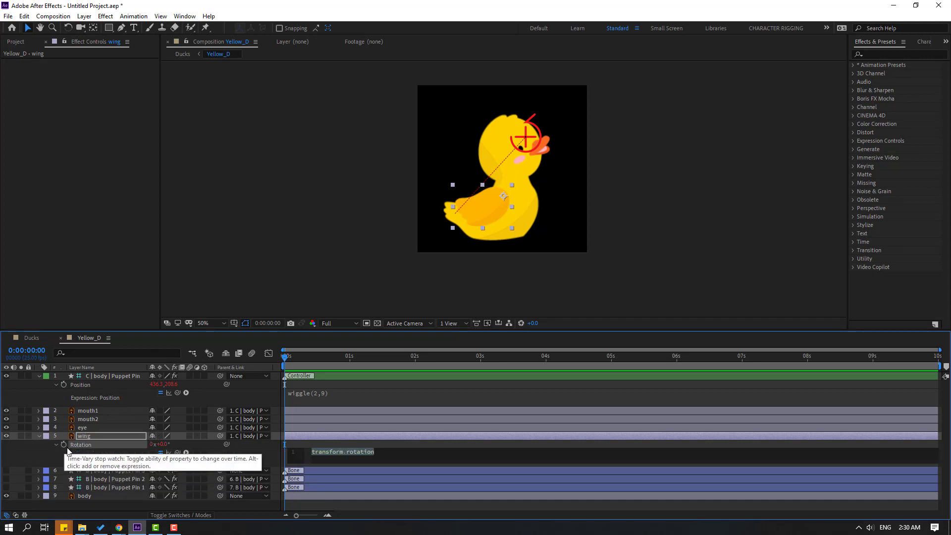
pyautogui.write('wiggle(1,10')
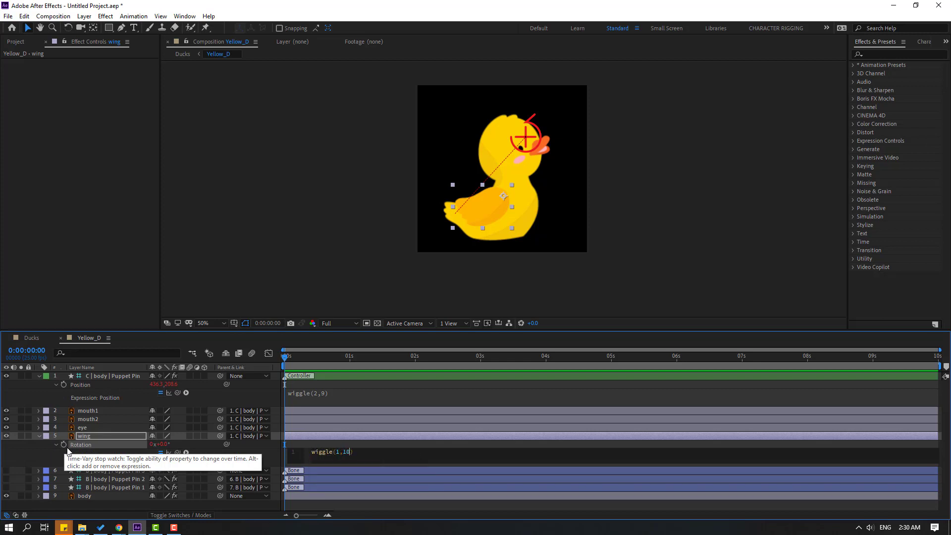
pyautogui.click(363, 506)
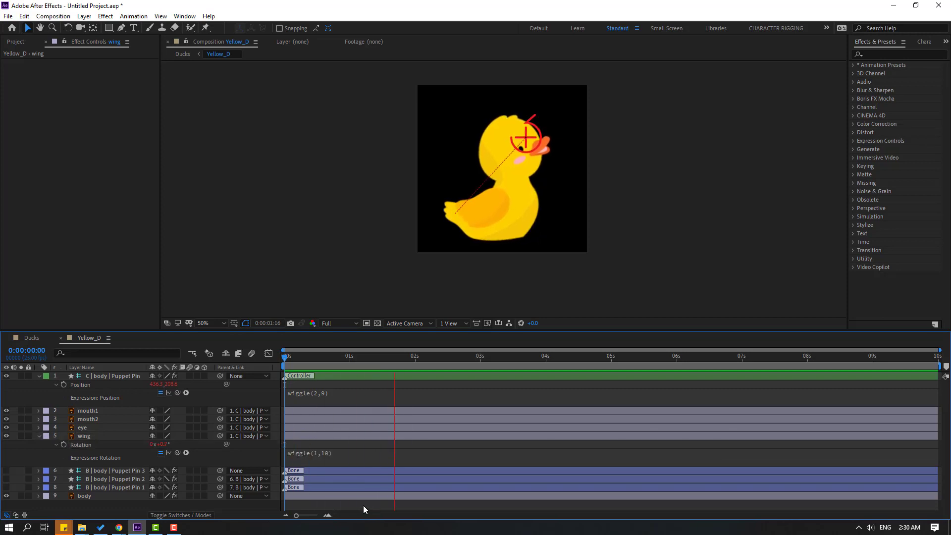
# Preview the duck magnified, then stop and collapse the controller's Position rows
pyautogui.press('.')
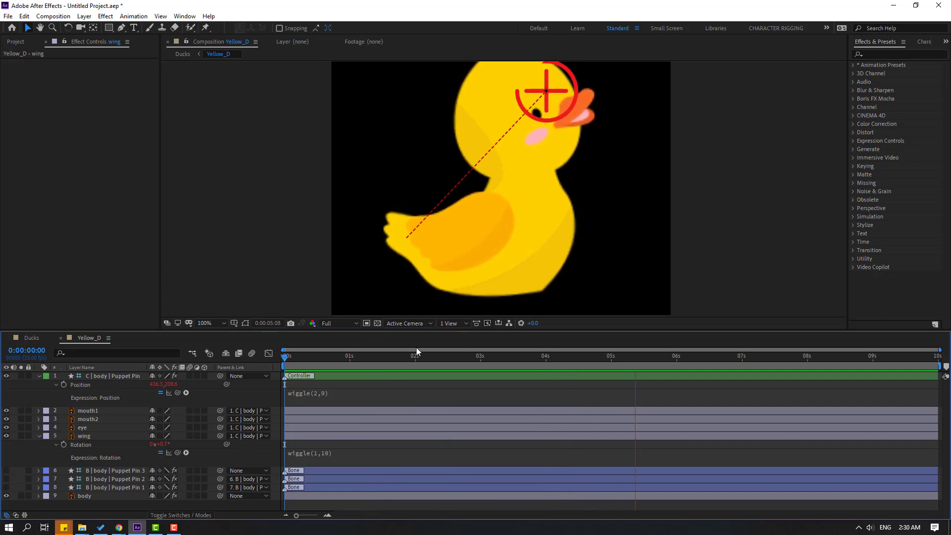
pyautogui.press('space')
pyautogui.click(39, 375)
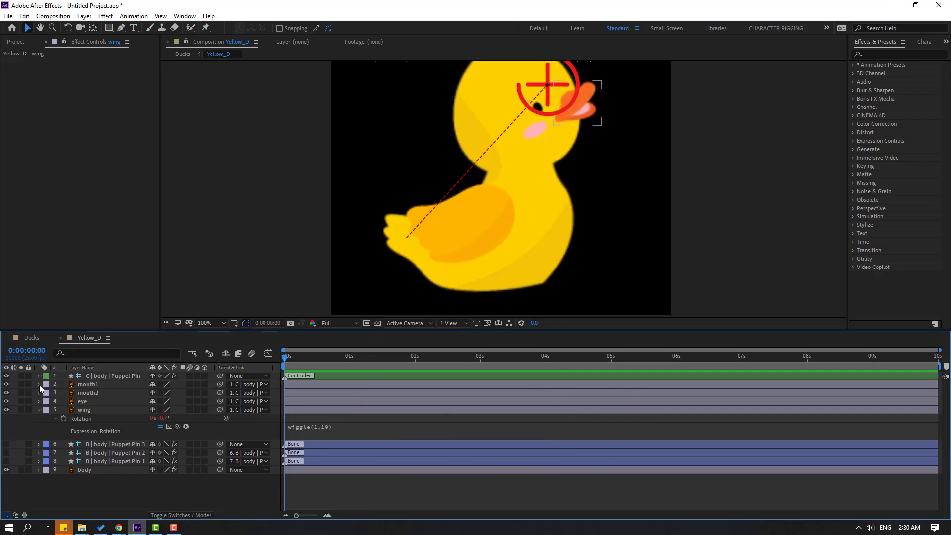
# Solo mouth2 and move its anchor point to the beak's lower-left tip
pyautogui.click(85, 394)
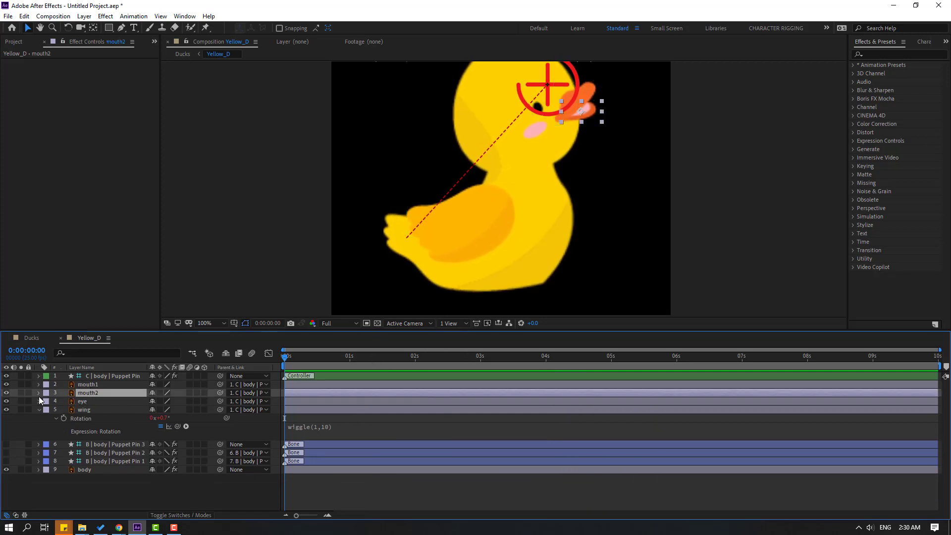
pyautogui.click(22, 393)
pyautogui.scroll(1, 606, 104)
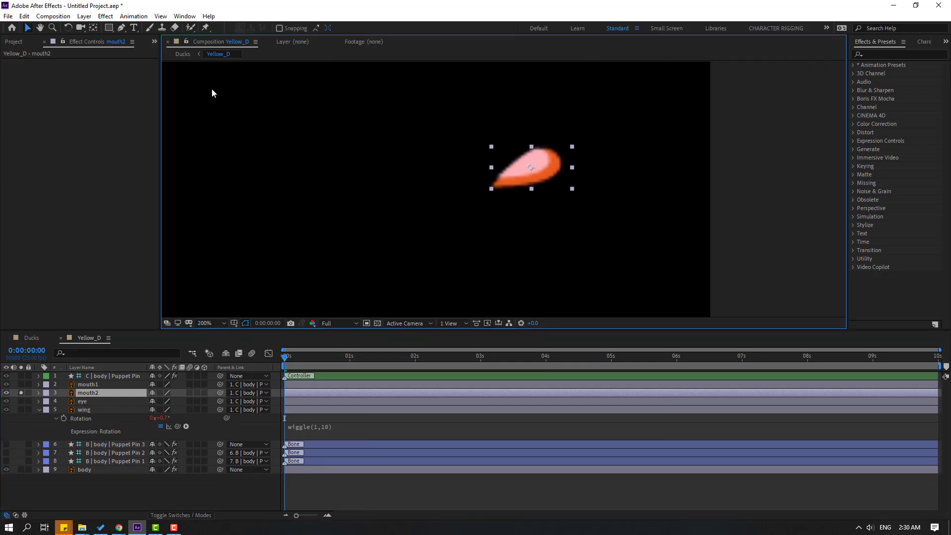
pyautogui.click(97, 29)
pyautogui.moveTo(529, 167); pyautogui.dragTo(494, 184)
pyautogui.press('v')
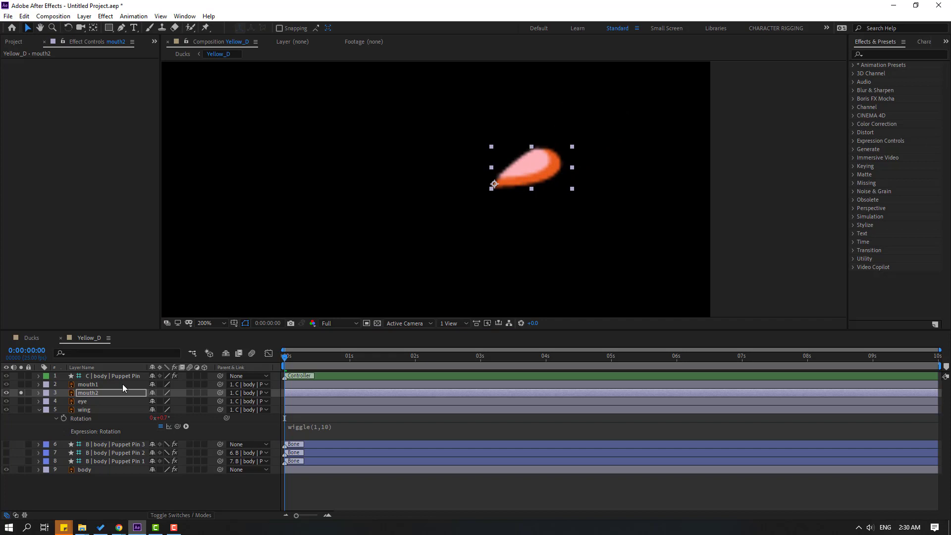
pyautogui.click(22, 393)
# Solo mouth1, move its anchor point to the lower-left tip, then select both beak layers
pyautogui.hotkey('ctrl', 'Up')
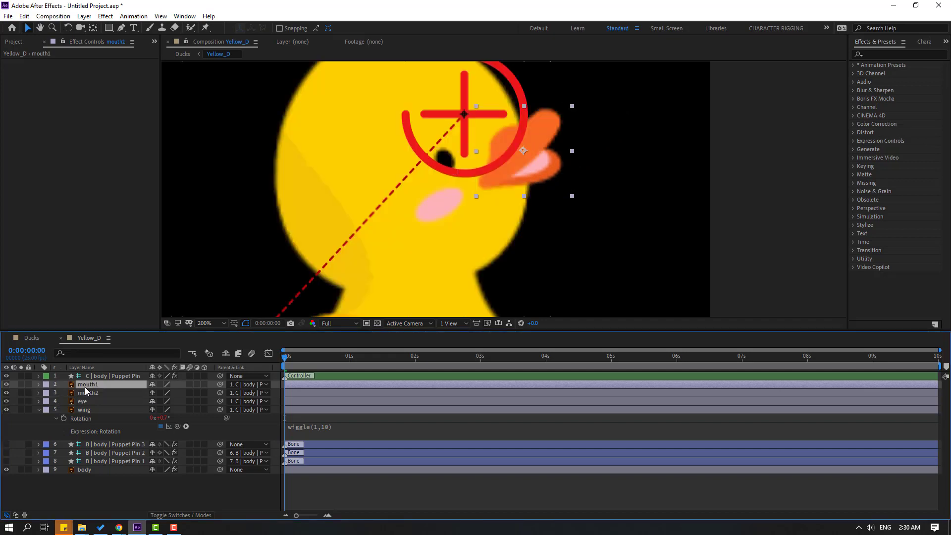
pyautogui.click(21, 384)
pyautogui.press('y')
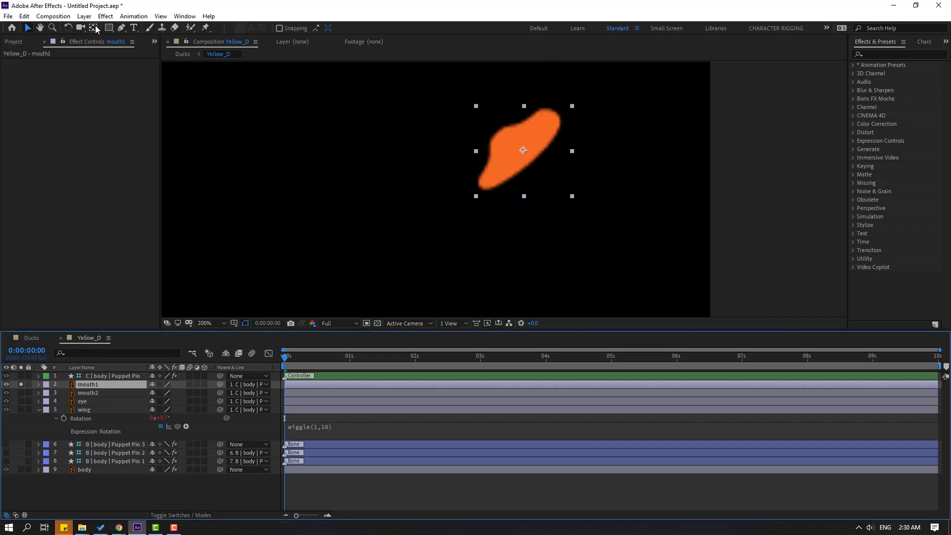
pyautogui.moveTo(517, 157); pyautogui.dragTo(478, 189)
pyautogui.press('v')
pyautogui.click(21, 384)
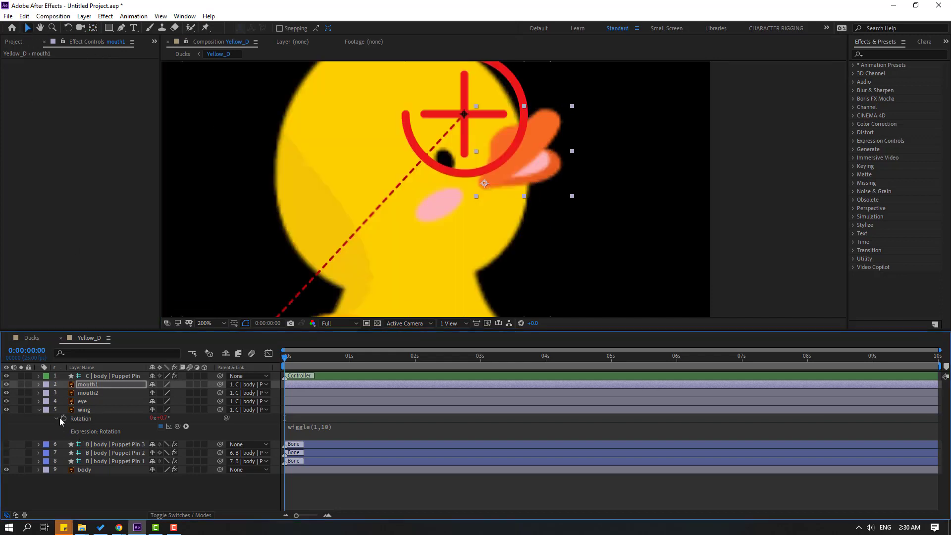
pyautogui.click(96, 392)
pyautogui.keyDown('ctrl'); pyautogui.click(90, 384); pyautogui.keyUp('ctrl')
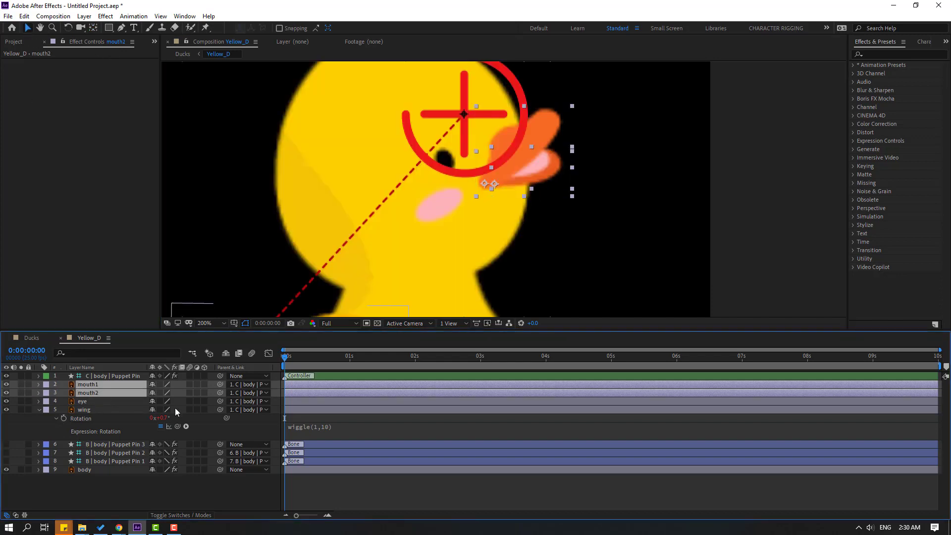
# Add a wiggle(1,8) expression to mouth2's Rotation and preview it
pyautogui.press('r')
pyautogui.click(63, 416)
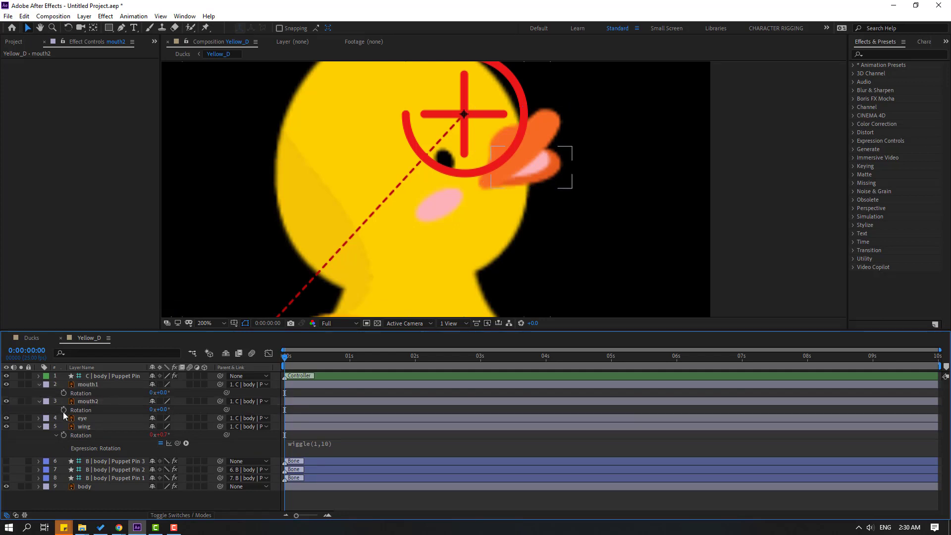
pyautogui.keyDown('alt'); pyautogui.click(63, 409); pyautogui.keyUp('alt')
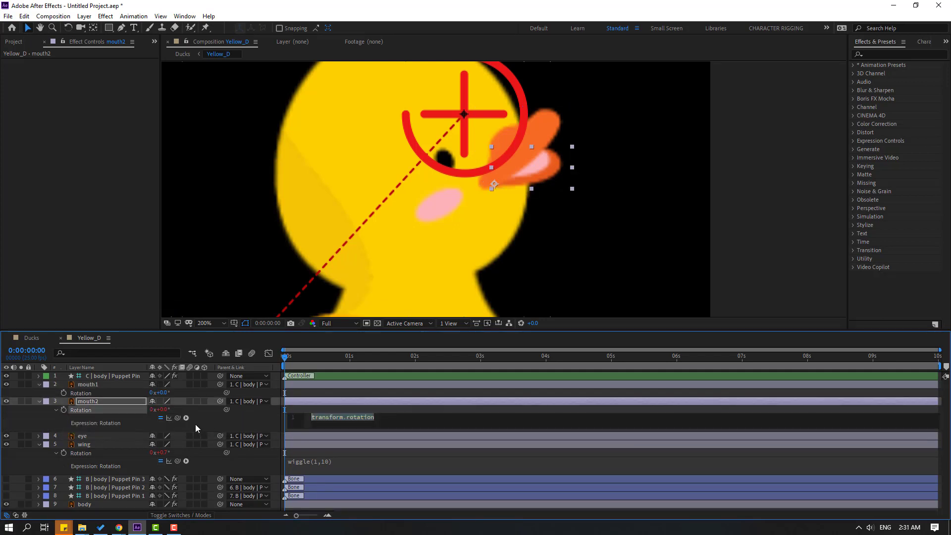
pyautogui.write('wiggle(1')
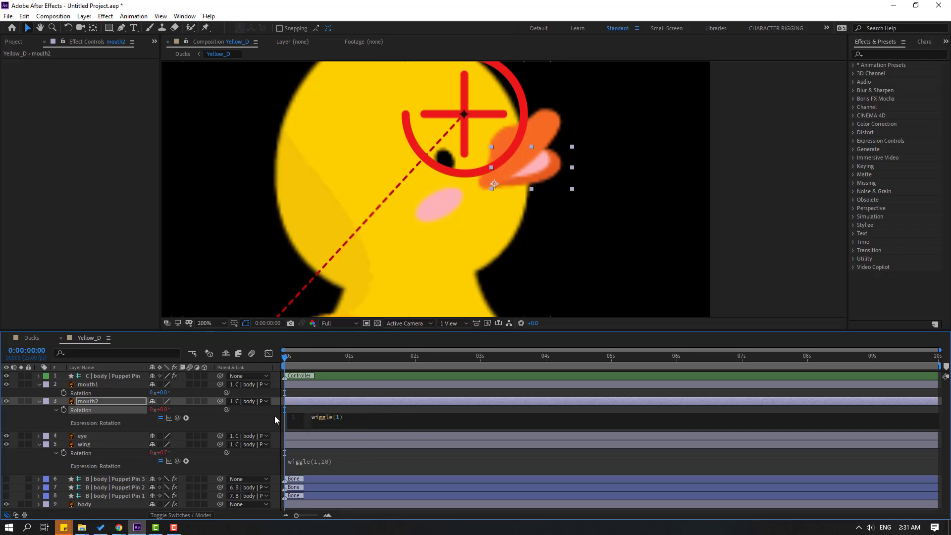
pyautogui.write(',8')
pyautogui.click(364, 411)
pyautogui.press('space')
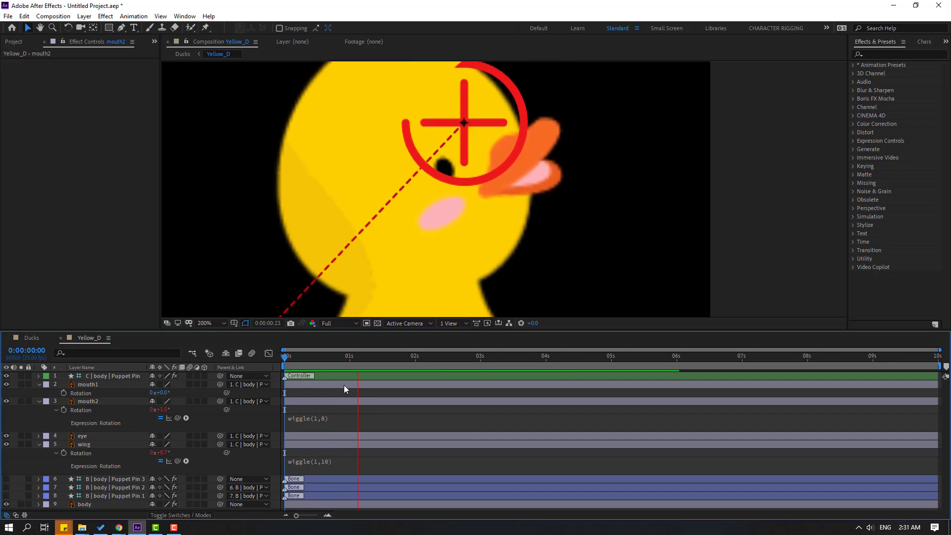
pyautogui.click(135, 402)
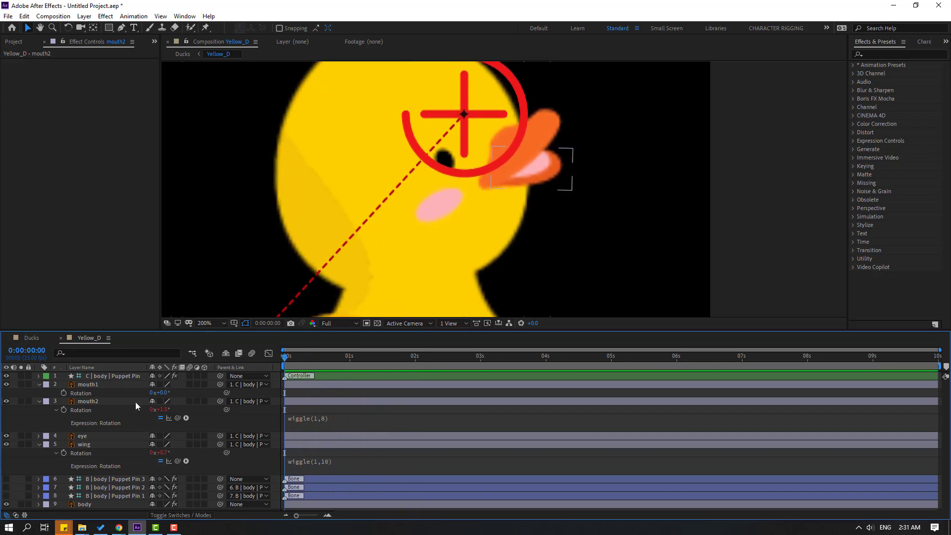
# Add the same wiggle(1,8) Rotation expression to mouth1 and preview the whole duck
pyautogui.keyDown('alt'); pyautogui.click(64, 393); pyautogui.keyUp('alt')
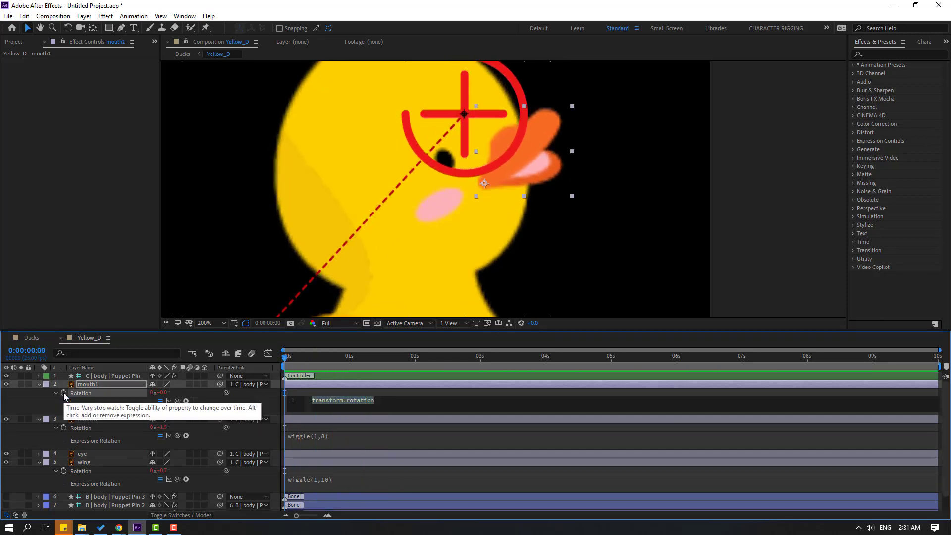
pyautogui.write('wiggle(1,8')
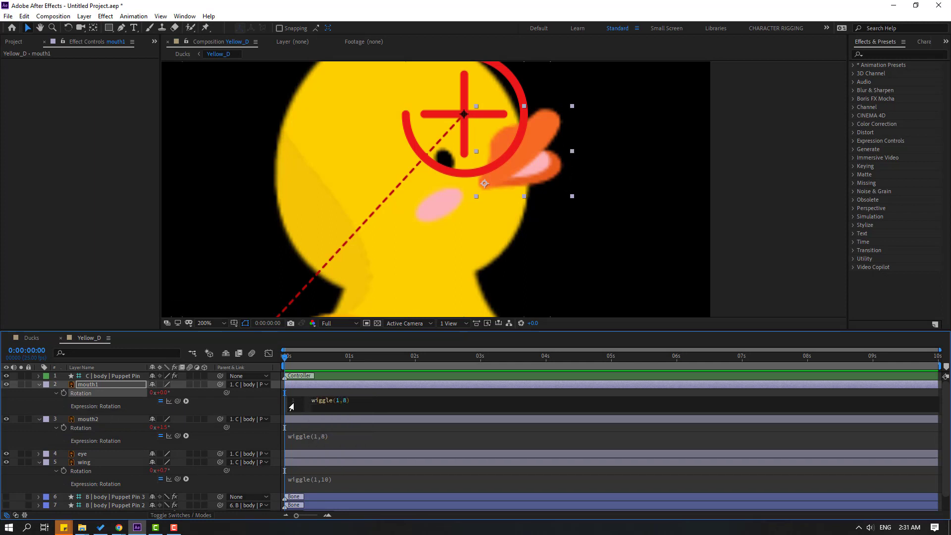
pyautogui.click(324, 267)
pyautogui.press('space')
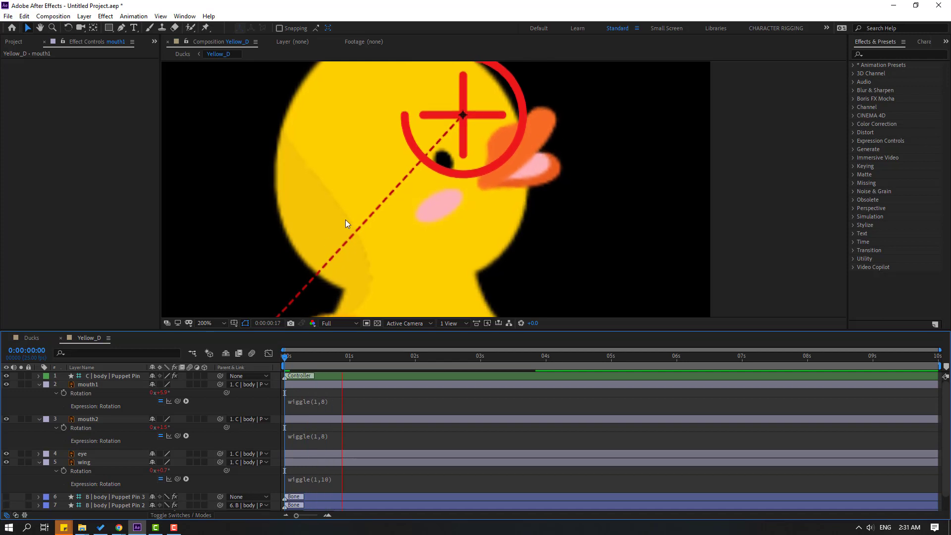
pyautogui.press(',')
pyautogui.press(',')
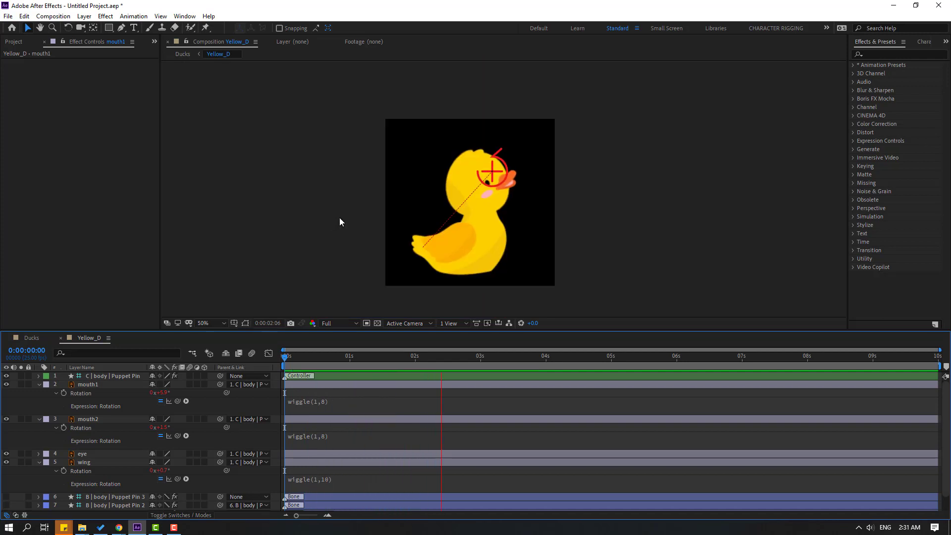
pyautogui.press('space')
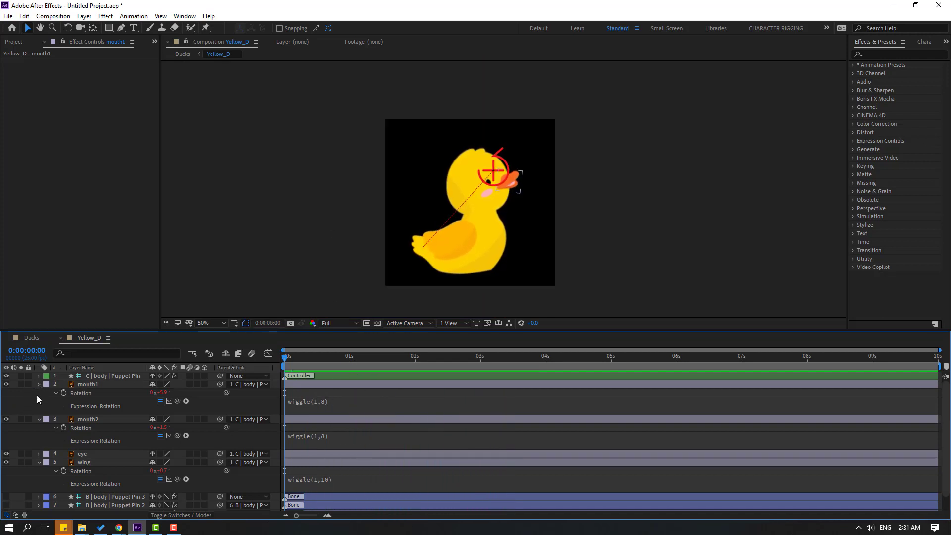
# Collapse the mouth and wing Rotation rows and hide the controller layer
pyautogui.click(38, 384)
pyautogui.click(39, 419)
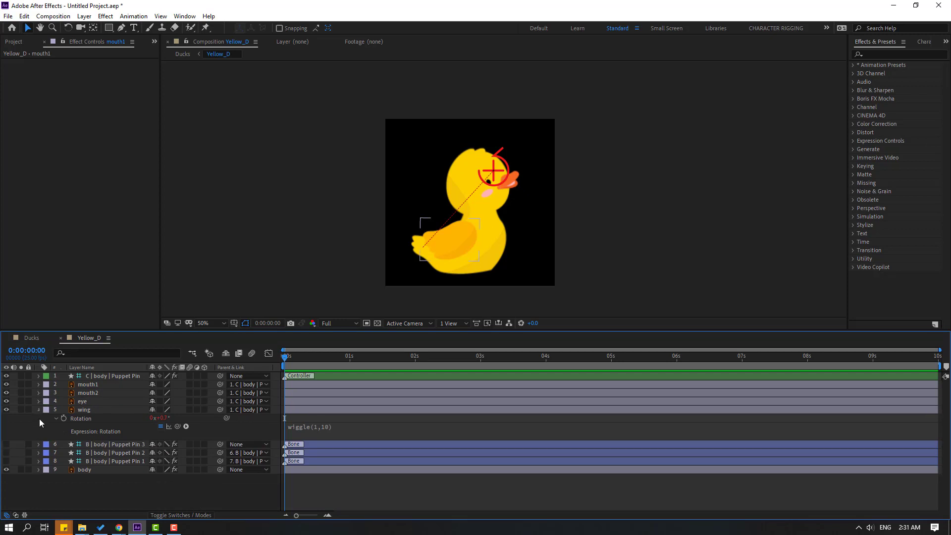
pyautogui.click(39, 410)
pyautogui.click(99, 376)
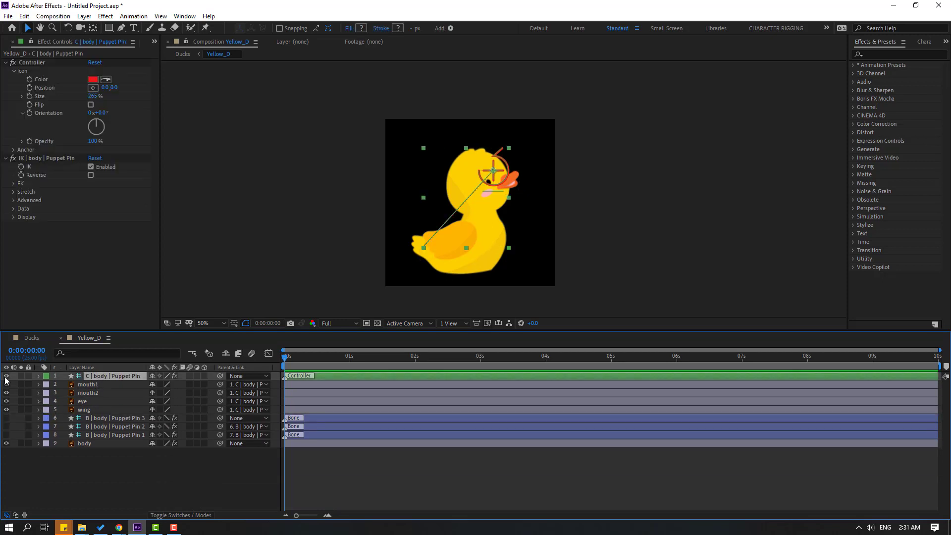
pyautogui.click(6, 376)
pyautogui.click(109, 468)
pyautogui.scroll(2, 340, 305)
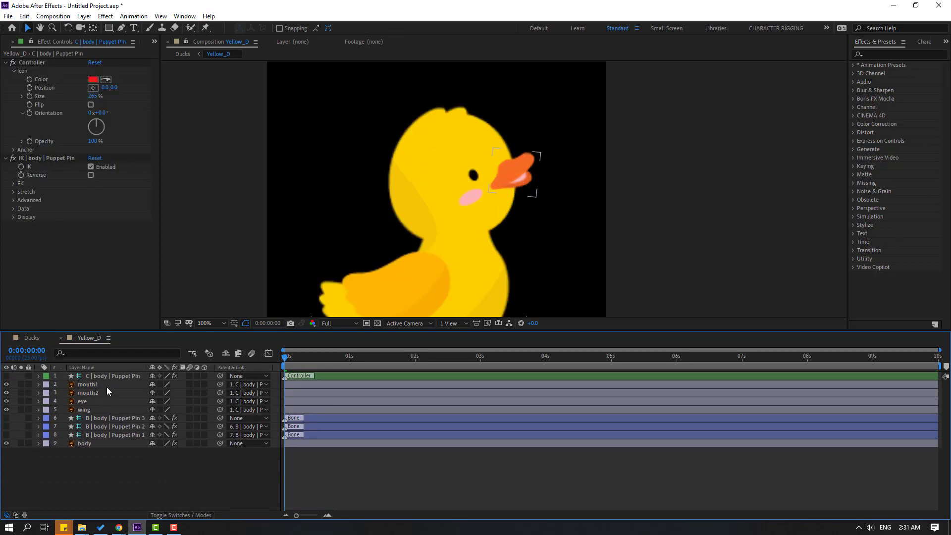
# Reveal the eye layer's Scale and unlink its width and height
pyautogui.click(94, 401)
pyautogui.press('s')
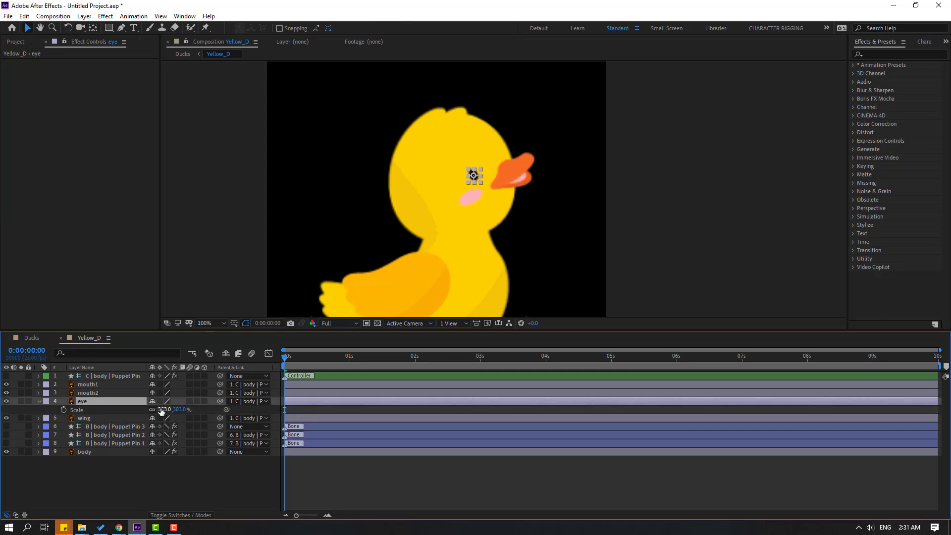
pyautogui.click(152, 410)
pyautogui.press('.')
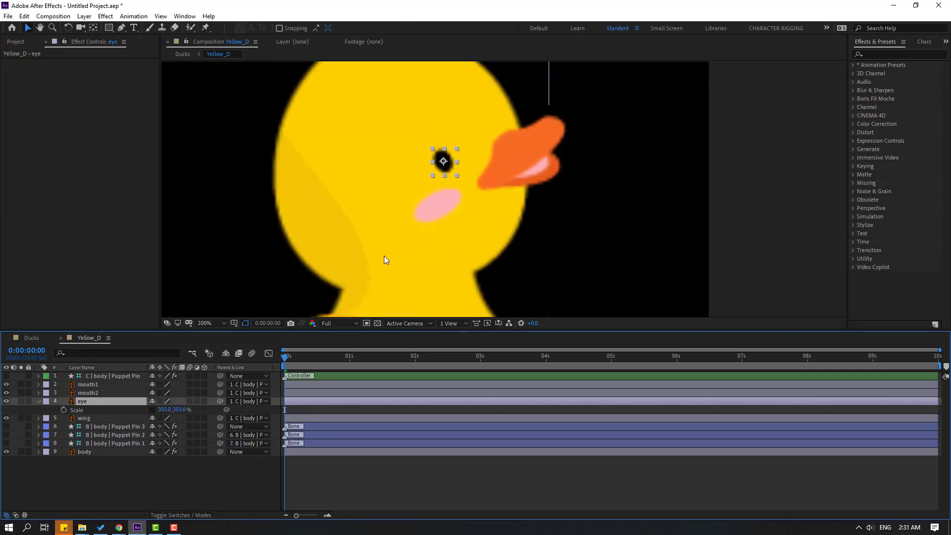
# Keyframe the eye's Scale as a blink, squashing height from 303% to 53% and back
pyautogui.press('pagedown')
pyautogui.press('pagedown')
pyautogui.press('pagedown')
pyautogui.press('pagedown')
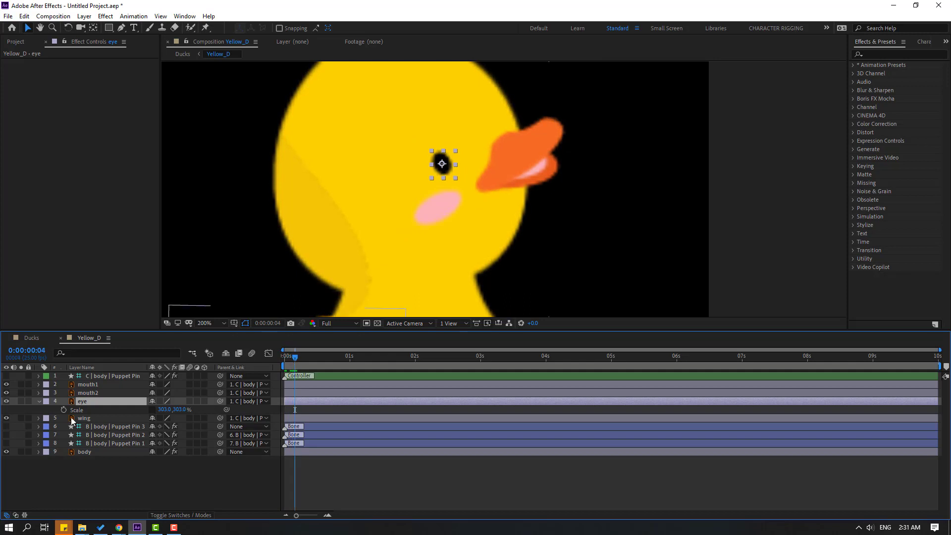
pyautogui.click(64, 411)
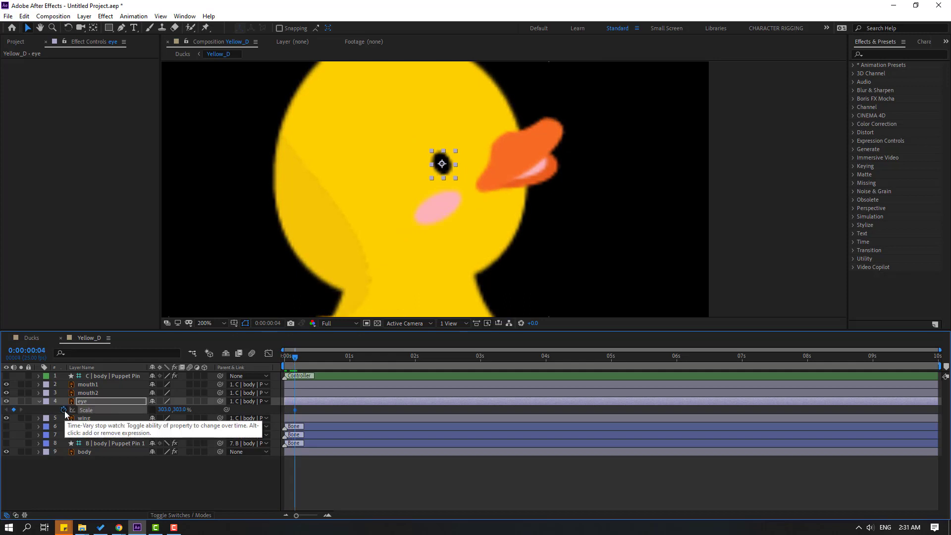
pyautogui.press('pagedown')
pyautogui.press('pagedown')
pyautogui.press('pagedown')
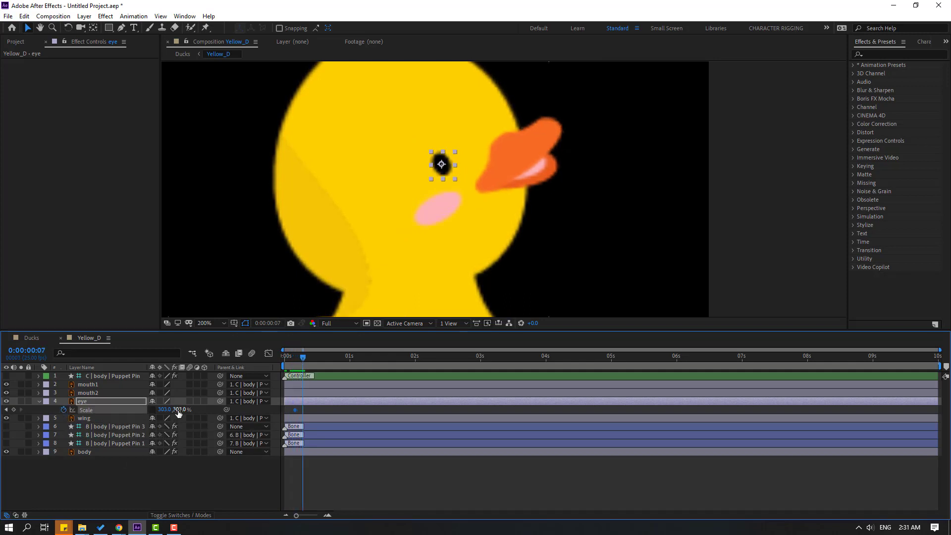
pyautogui.moveTo(179, 410); pyautogui.dragTo(59, 411)
pyautogui.press('pagedown')
pyautogui.press('pagedown')
pyautogui.press('pagedown')
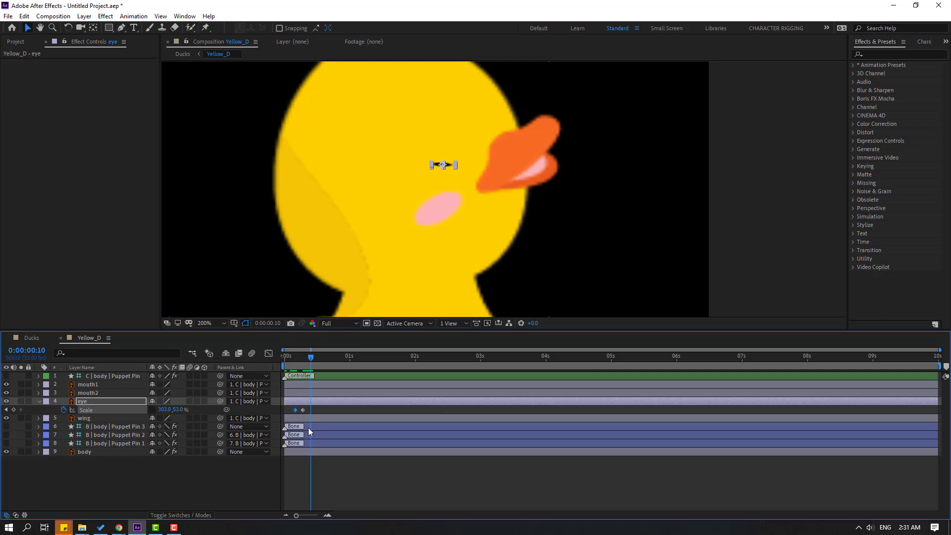
pyautogui.hotkey('ctrl', 'v')
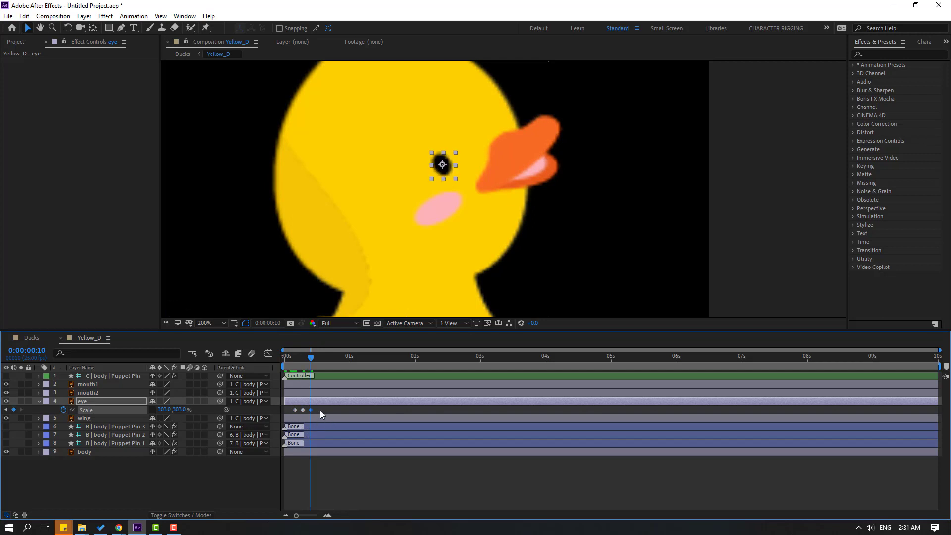
# Apply Easy Ease to the eye's three Scale keyframes
pyautogui.rightClick(295, 411)
pyautogui.moveTo(317, 402)
pyautogui.click(422, 435)
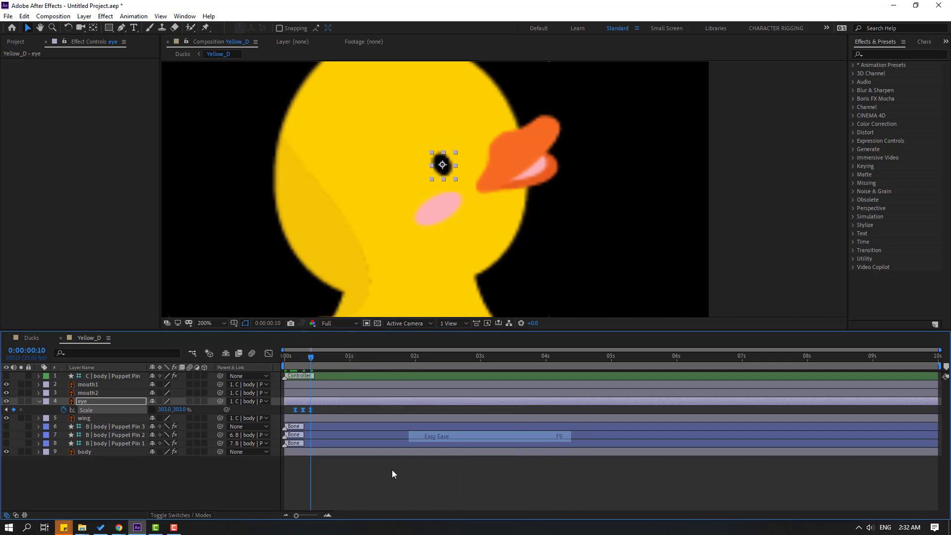
pyautogui.click(391, 471)
pyautogui.scroll(-3, 354, 255)
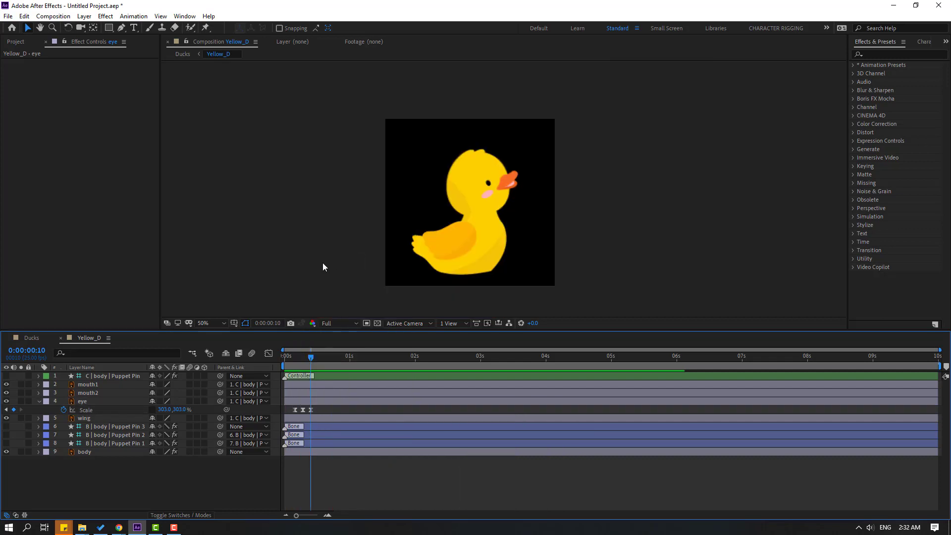
# Copy the eye's three blink Scale keyframes and paste them at 1:11, 3:00, 4:20, 6:10 and 8:12
pyautogui.click(312, 411)
pyautogui.hotkey('ctrl', 'c')
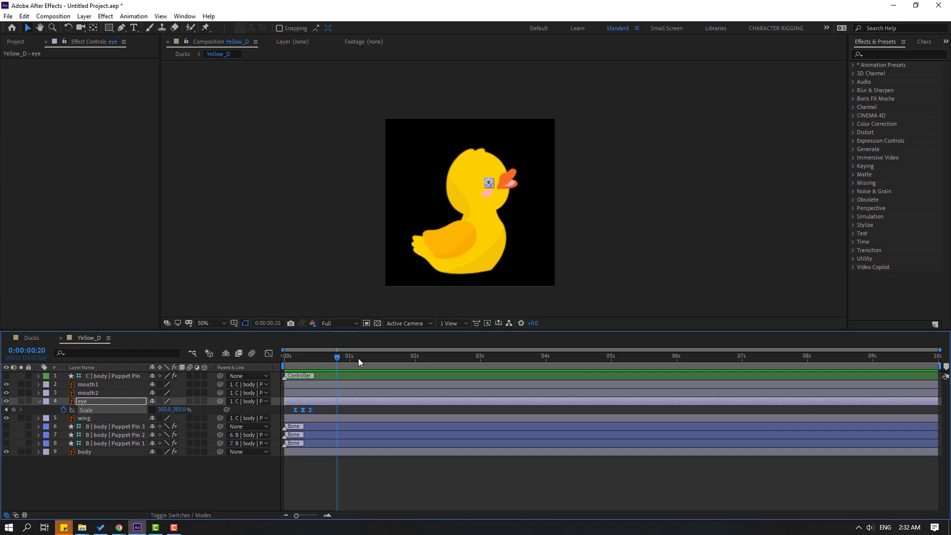
pyautogui.hotkey('ctrl', 'v')
pyautogui.click(480, 357)
pyautogui.hotkey('ctrl', 'v')
pyautogui.click(598, 357)
pyautogui.hotkey('ctrl', 'v')
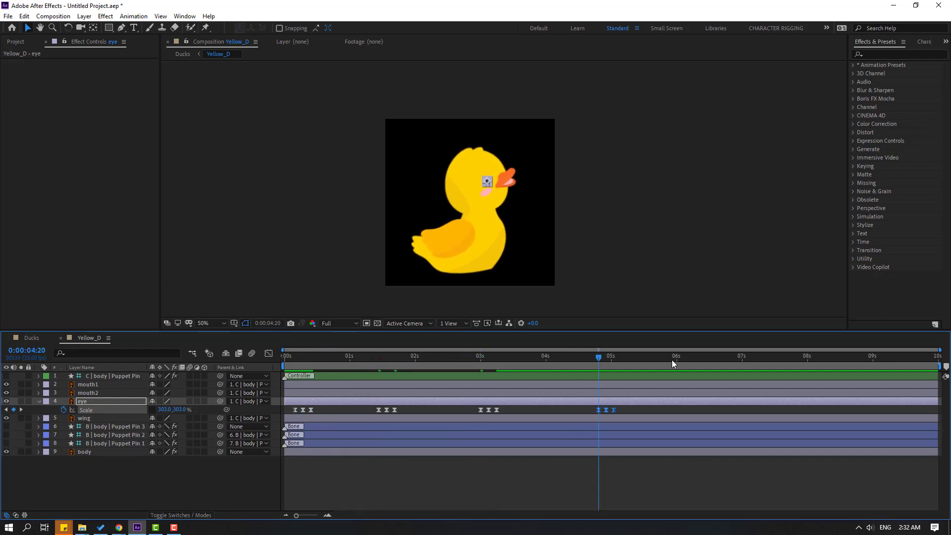
pyautogui.click(712, 357)
pyautogui.hotkey('ctrl', 'v')
pyautogui.click(839, 360)
pyautogui.hotkey('ctrl', 'v')
# Zoom the viewer back to 50% and preview the repeated duckling blinks
pyautogui.scroll(-2, 584, 257)
pyautogui.press('.')
pyautogui.press('space')
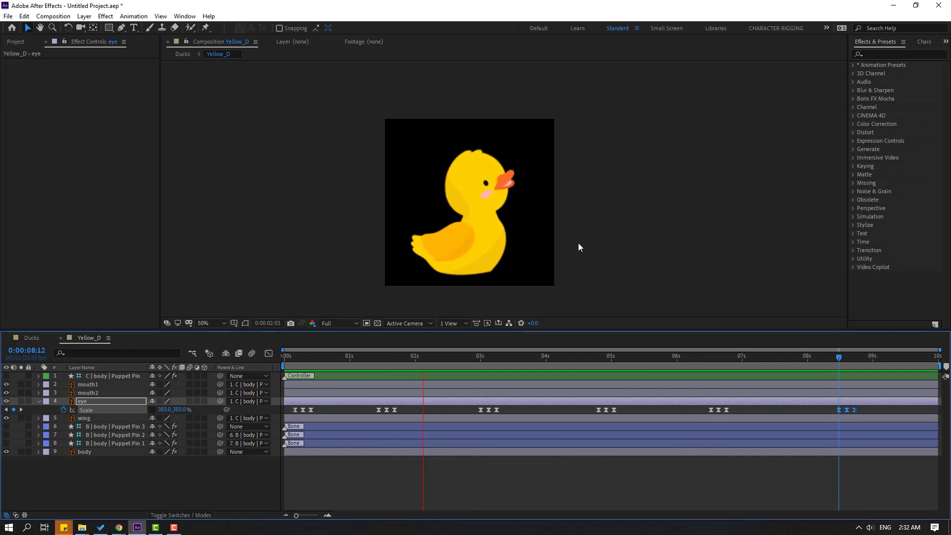
pyautogui.click(394, 358)
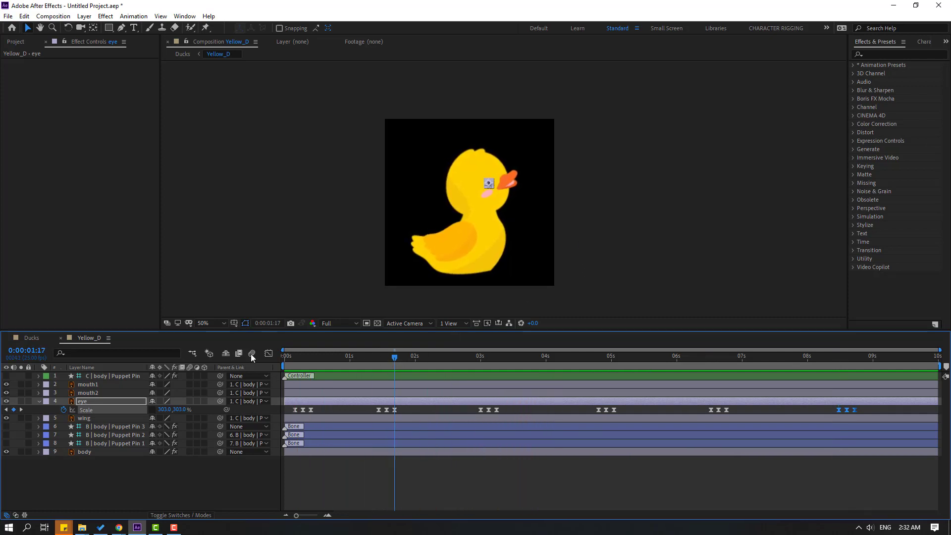
# Close Yellow_D, stop playback in the Ducks composition and return to the start
pyautogui.click(61, 339)
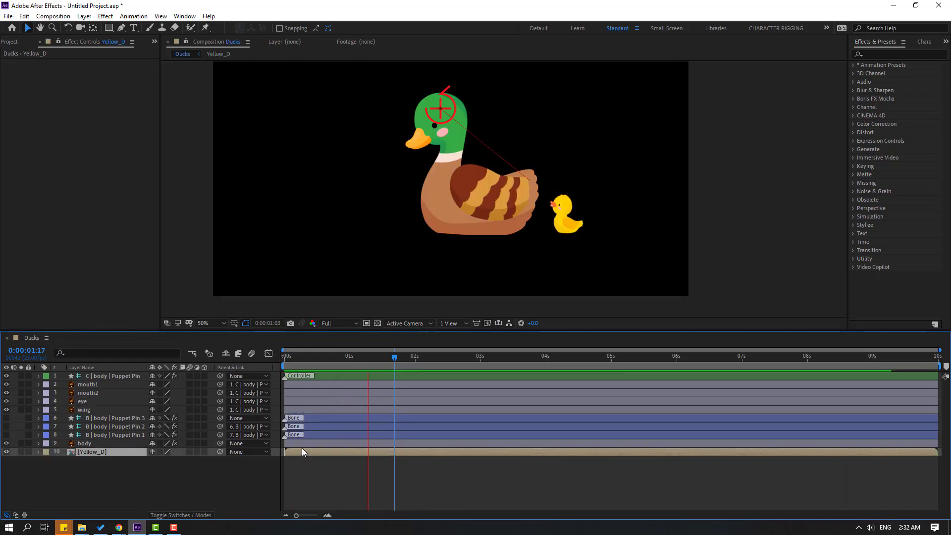
pyautogui.press('space')
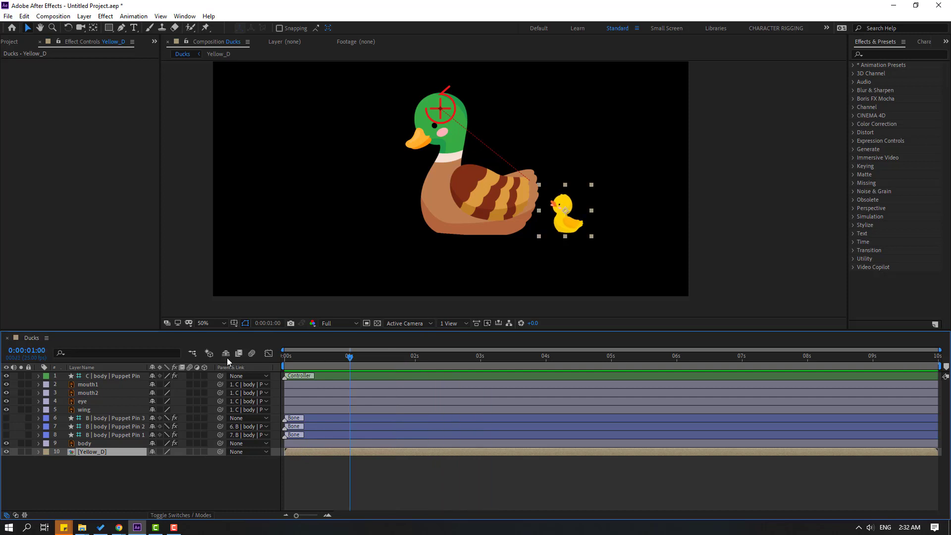
pyautogui.press('Home')
# Give the C | body | Puppet Pin controller's Position a wiggle(2,10) expression and preview it
pyautogui.click(100, 377)
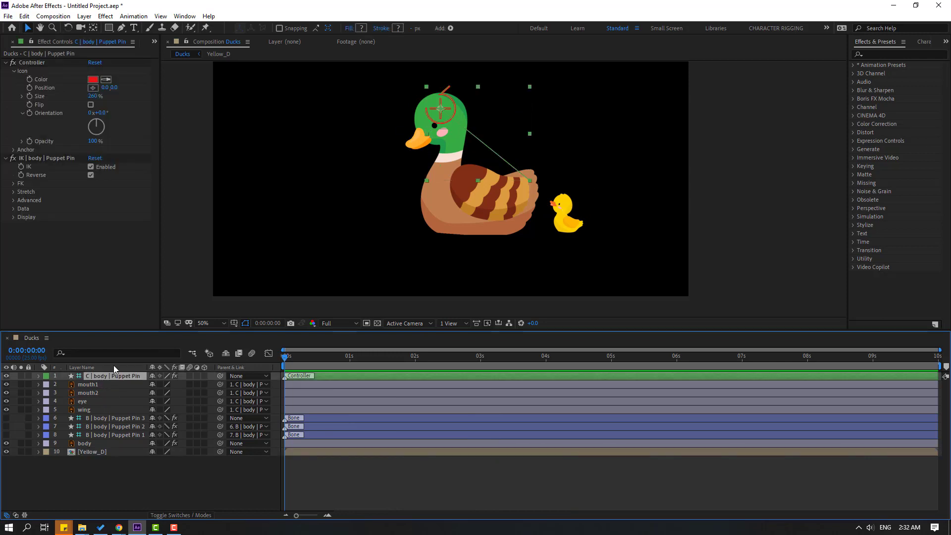
pyautogui.press('p')
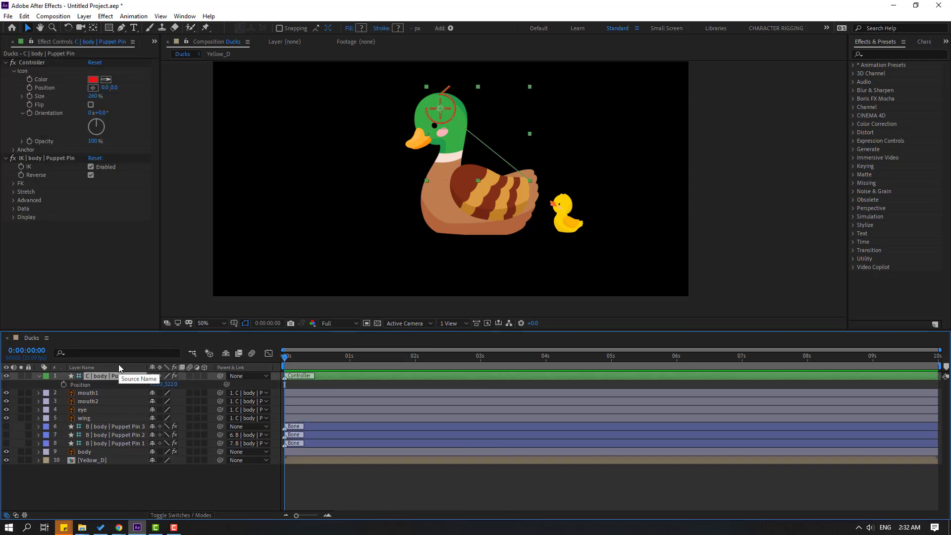
pyautogui.keyDown('alt'); pyautogui.click(63, 384); pyautogui.keyUp('alt')
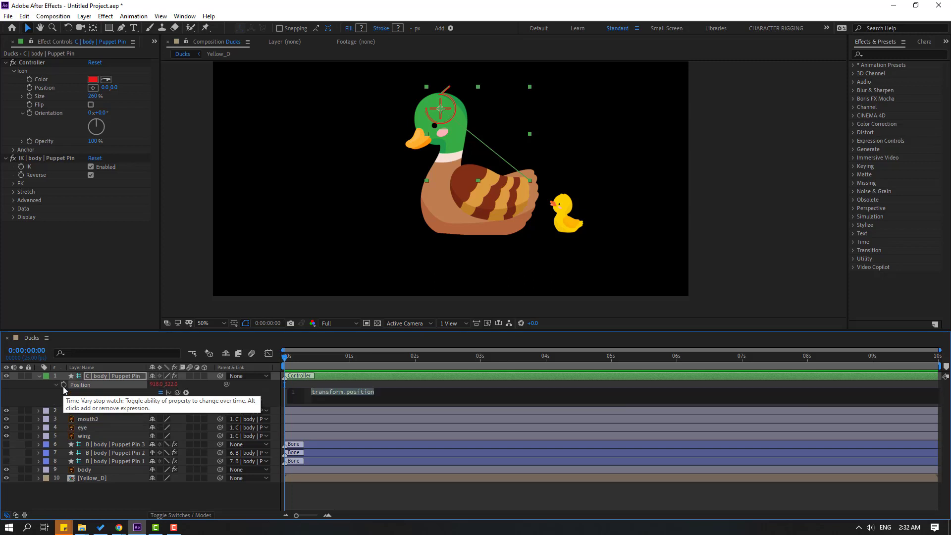
pyautogui.write('wiggl')
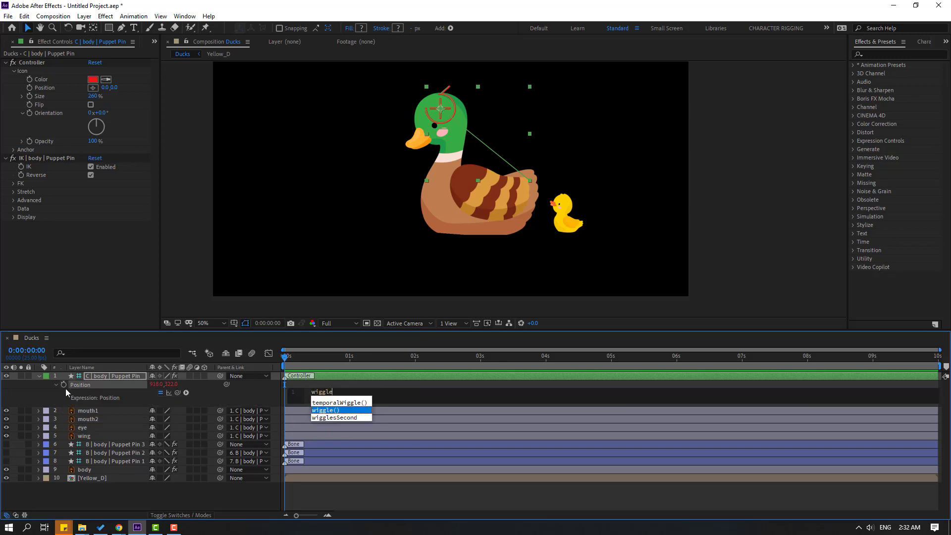
pyautogui.write('e')
pyautogui.press('Return')
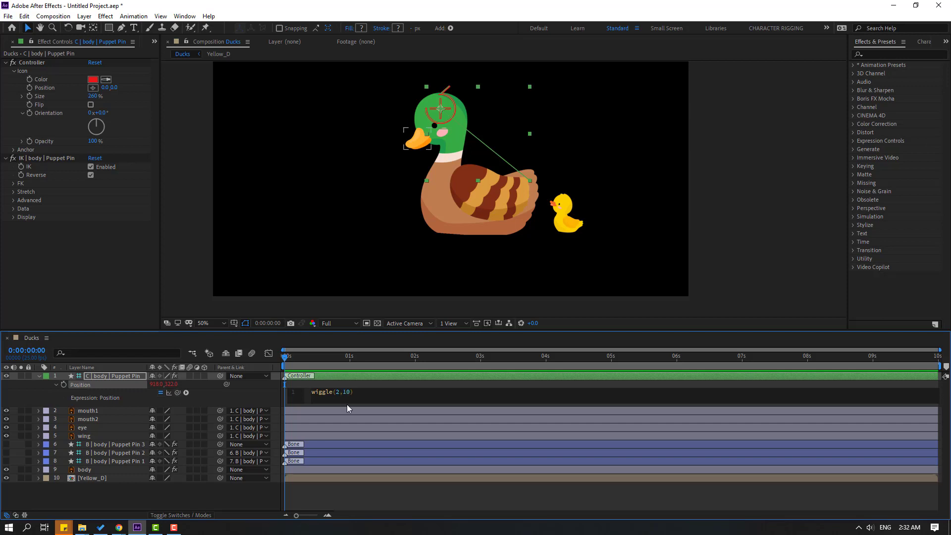
pyautogui.click(370, 385)
pyautogui.press('space')
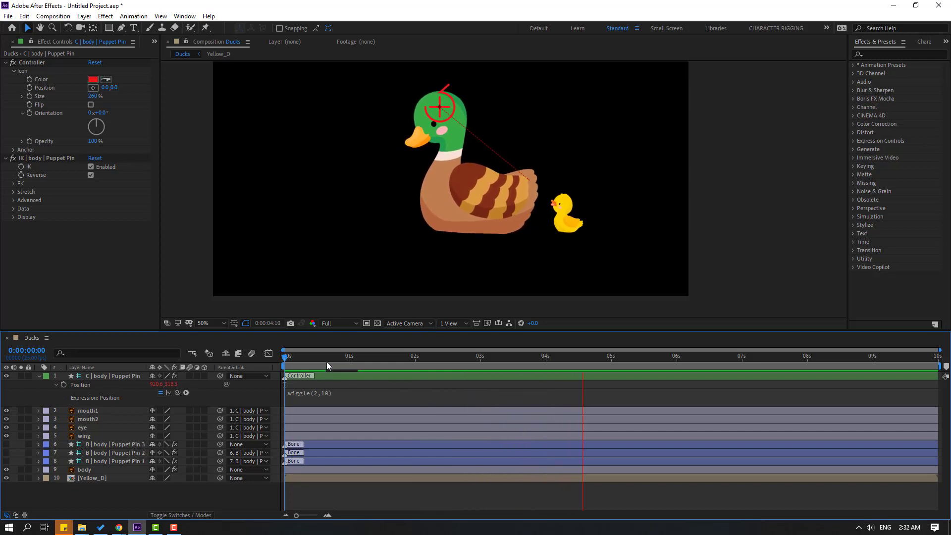
pyautogui.press('space')
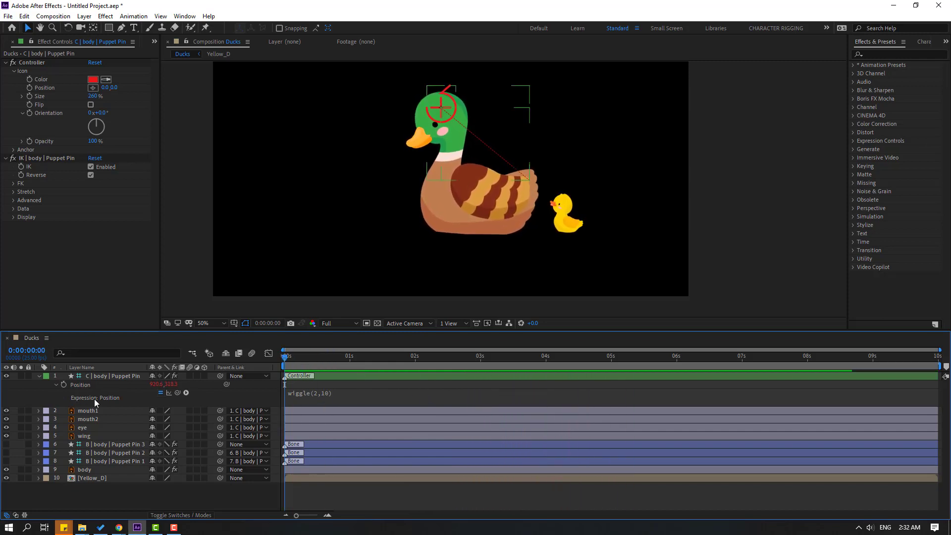
# Add a wiggle(1,3) expression to the controller layer's Rotation and preview the result
pyautogui.click(106, 379)
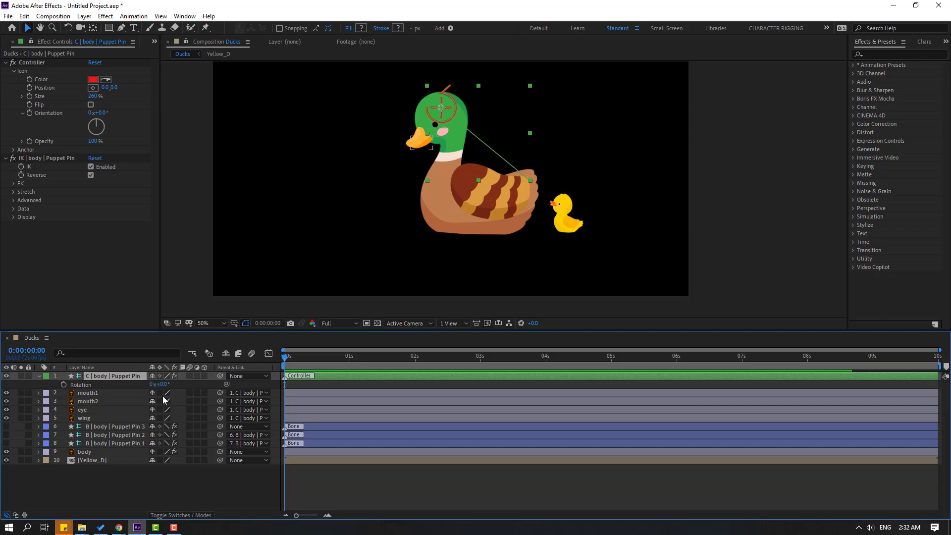
pyautogui.press('r')
pyautogui.moveTo(162, 389); pyautogui.dragTo(163, 389)
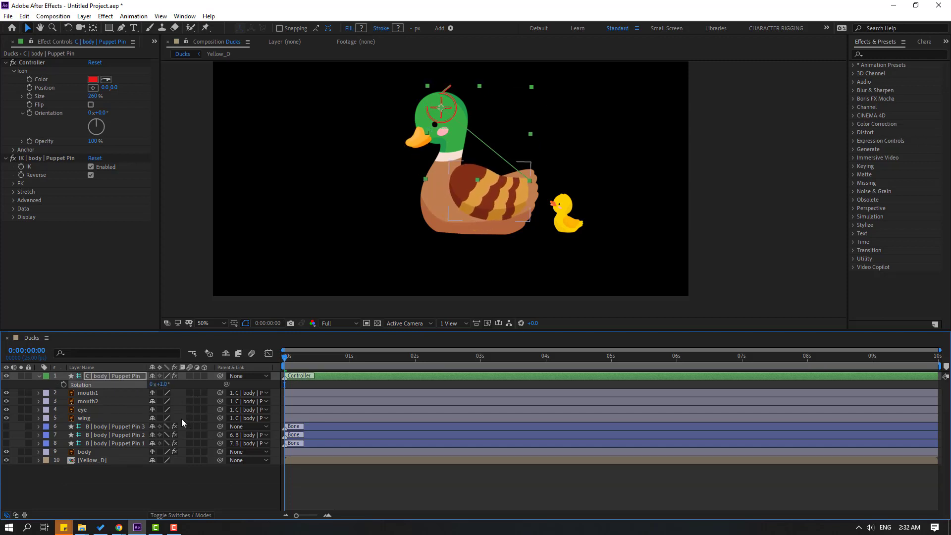
pyautogui.hotkey('ctrl', 'z')
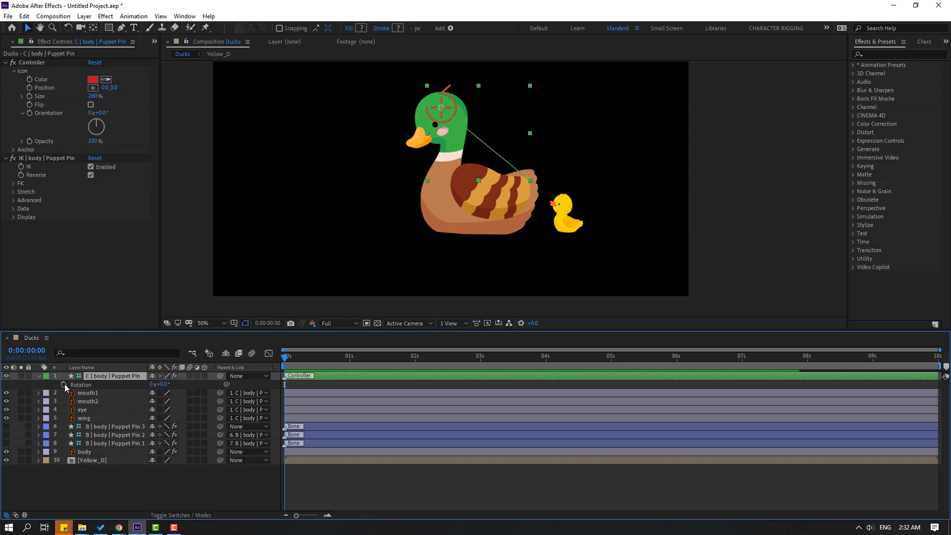
pyautogui.keyDown('alt'); pyautogui.click(64, 385); pyautogui.keyUp('alt')
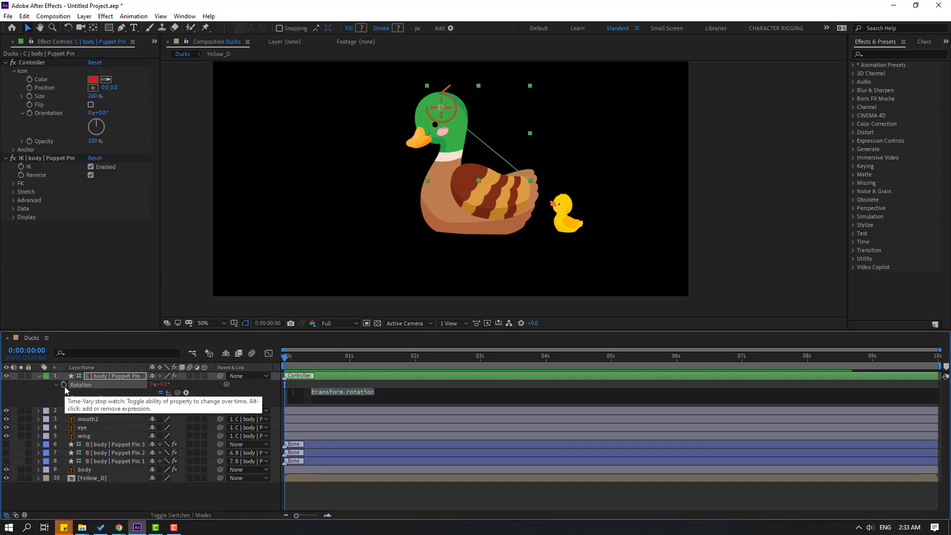
pyautogui.write('wiggle()1,')
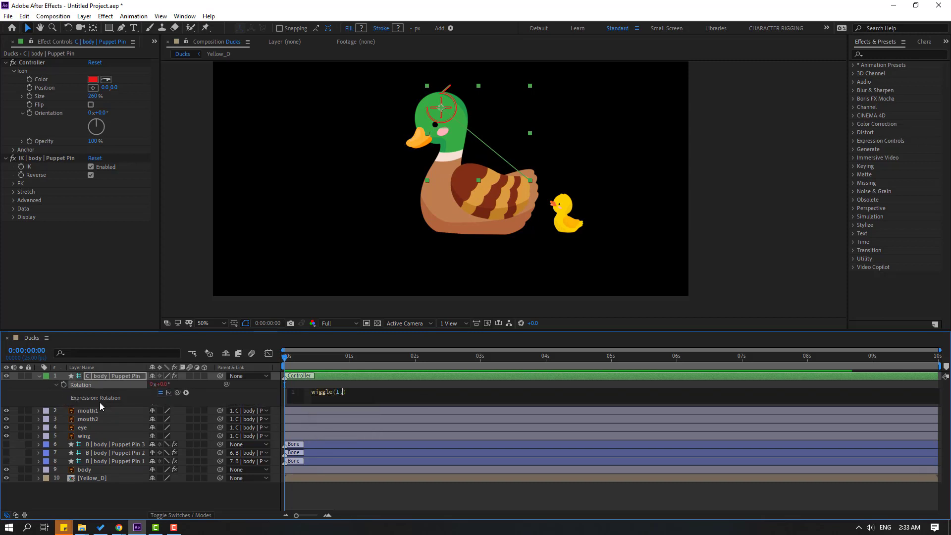
pyautogui.write('3')
pyautogui.click(330, 385)
pyautogui.press('space')
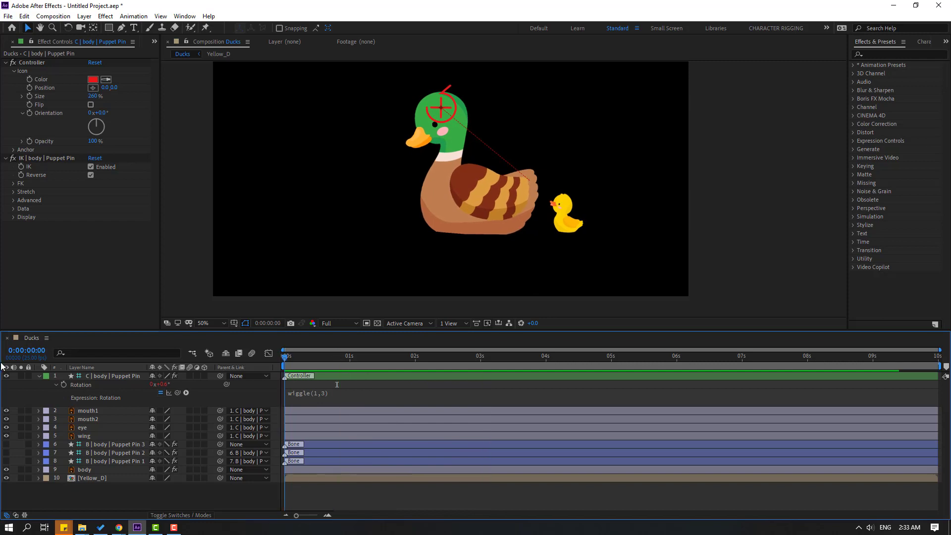
# Add a wiggle(1,8) expression to the wing layer's Rotation, preview it, and collapse the layer
pyautogui.click(39, 376)
pyautogui.click(84, 411)
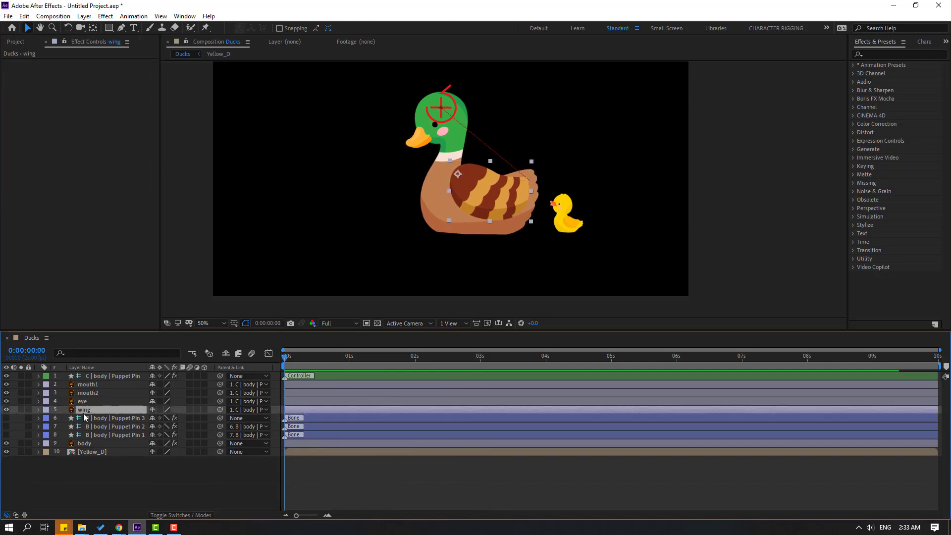
pyautogui.press('r')
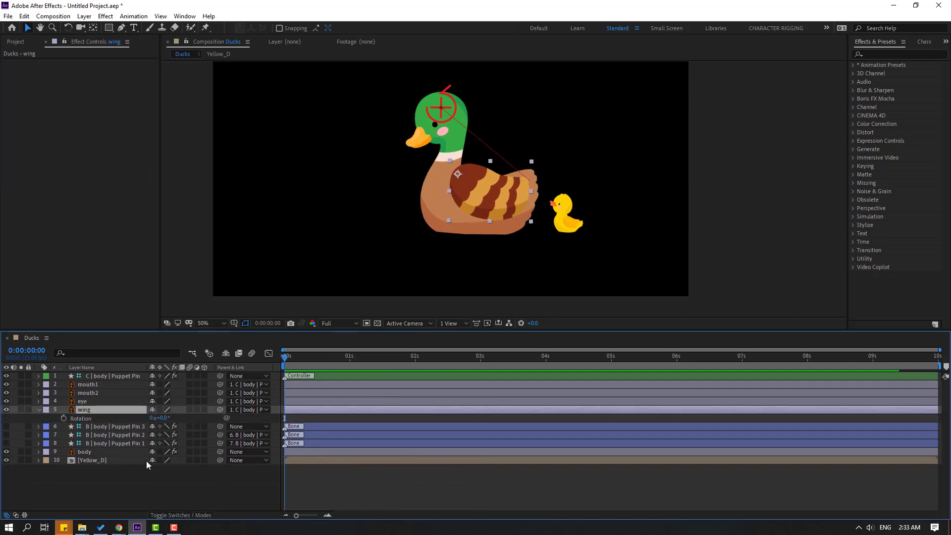
pyautogui.keyDown('alt'); pyautogui.click(63, 418); pyautogui.keyUp('alt')
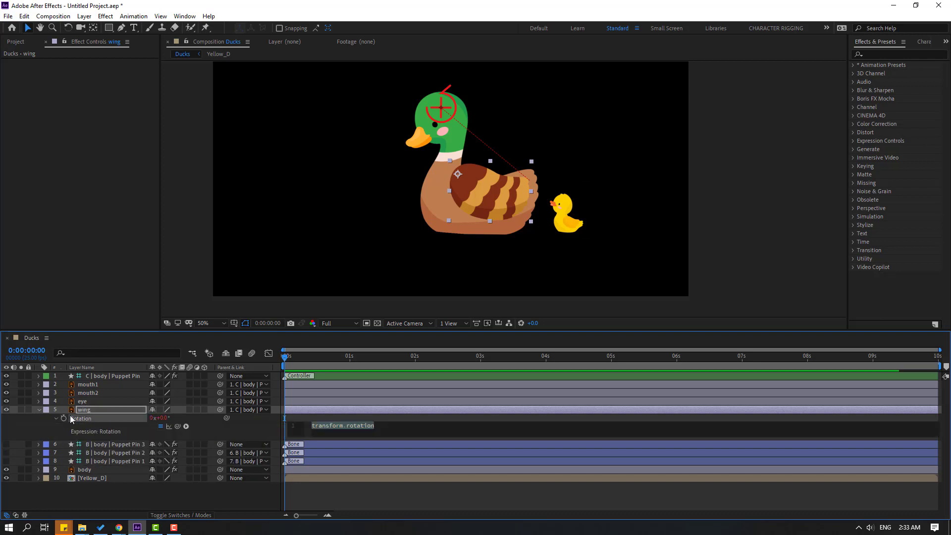
pyautogui.write('wiggle()')
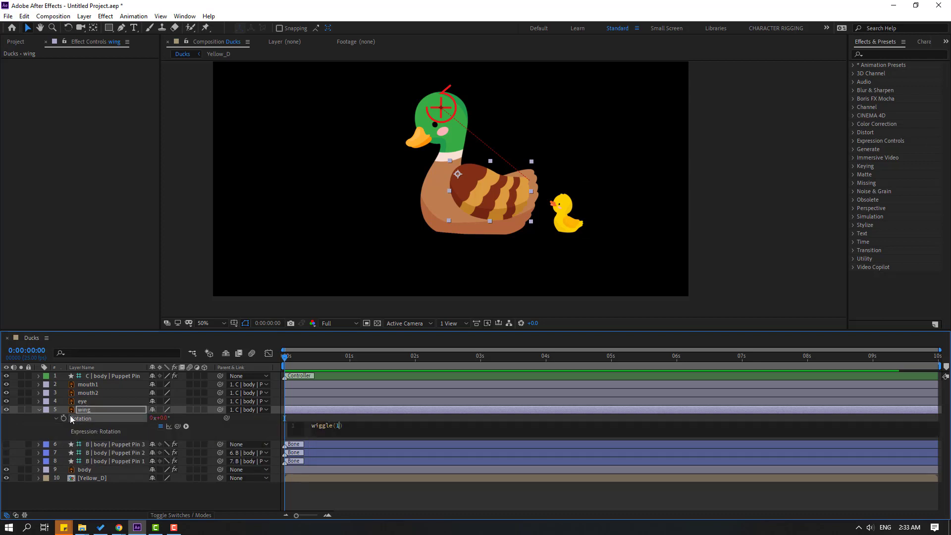
pyautogui.click(299, 418)
pyautogui.press('space')
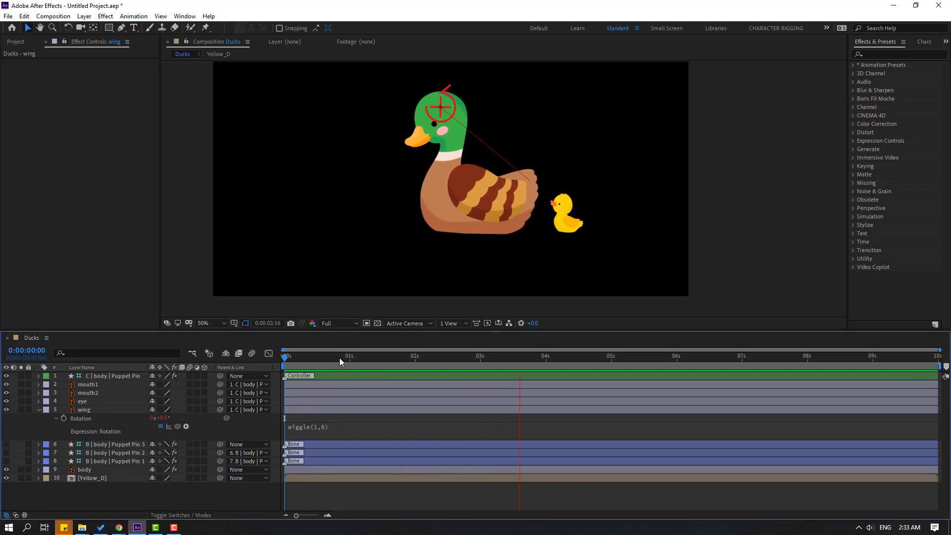
pyautogui.click(39, 410)
# With mouth2 soloed, move its anchor point to the beak's upper-right end
pyautogui.click(84, 392)
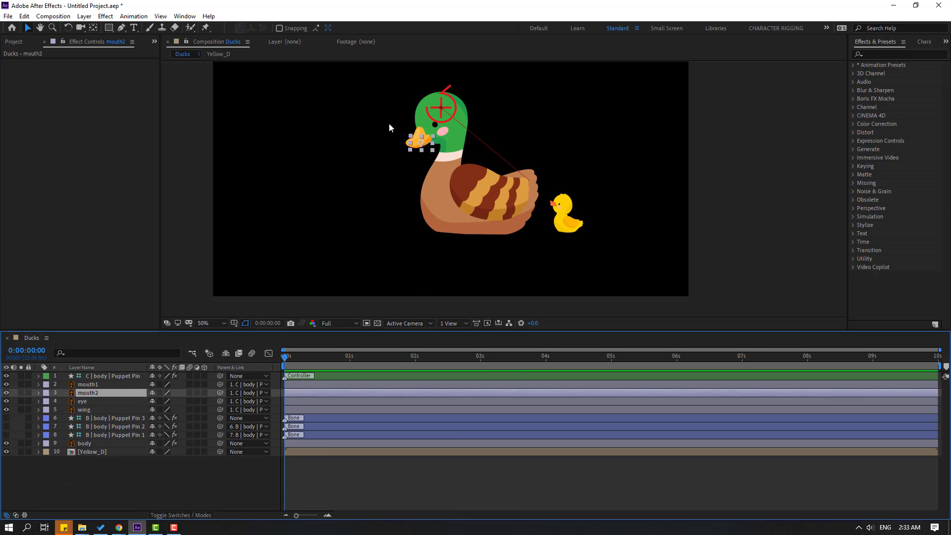
pyautogui.scroll(4, 388, 123)
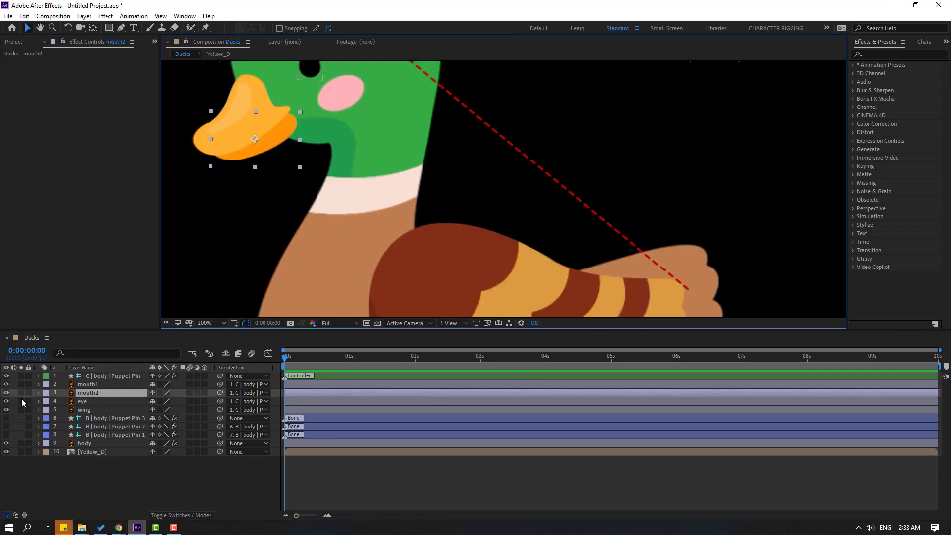
pyautogui.click(21, 393)
pyautogui.click(95, 29)
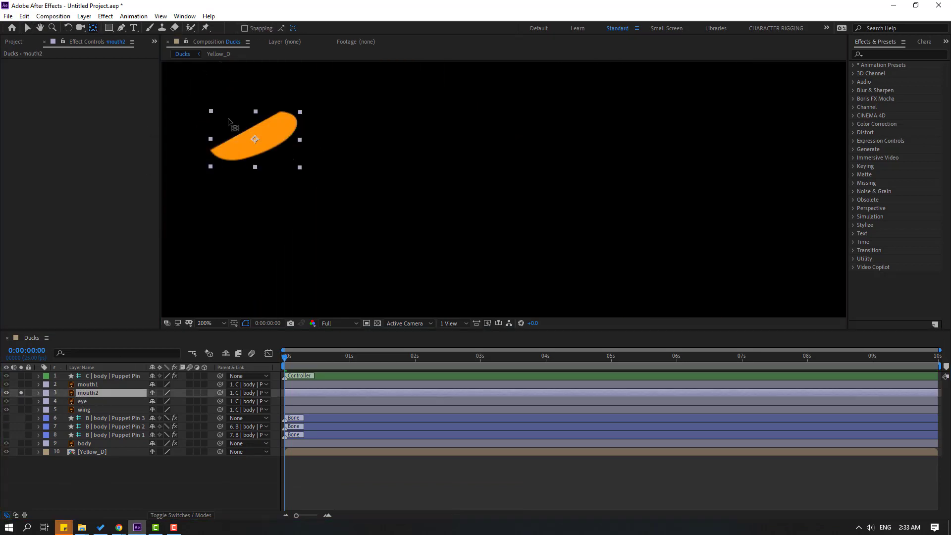
pyautogui.moveTo(256, 144); pyautogui.dragTo(286, 125)
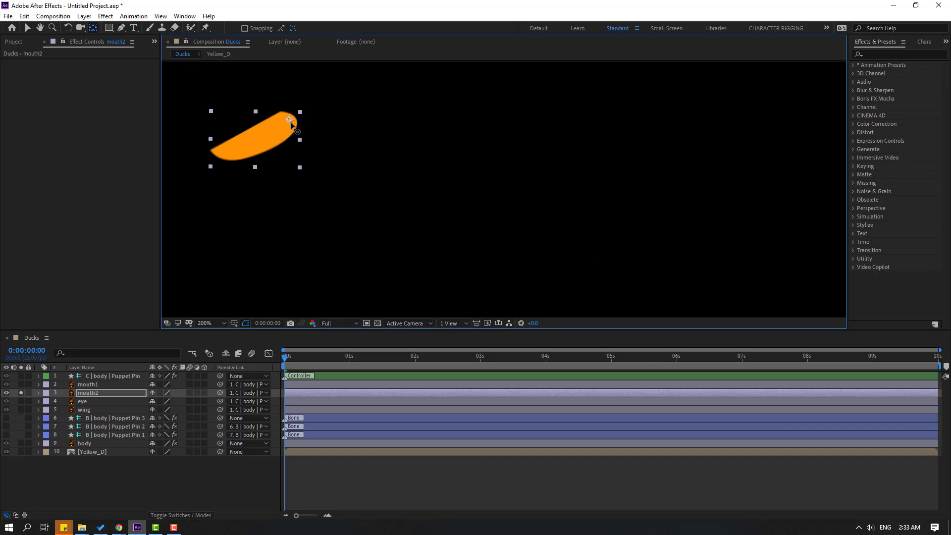
pyautogui.click(28, 28)
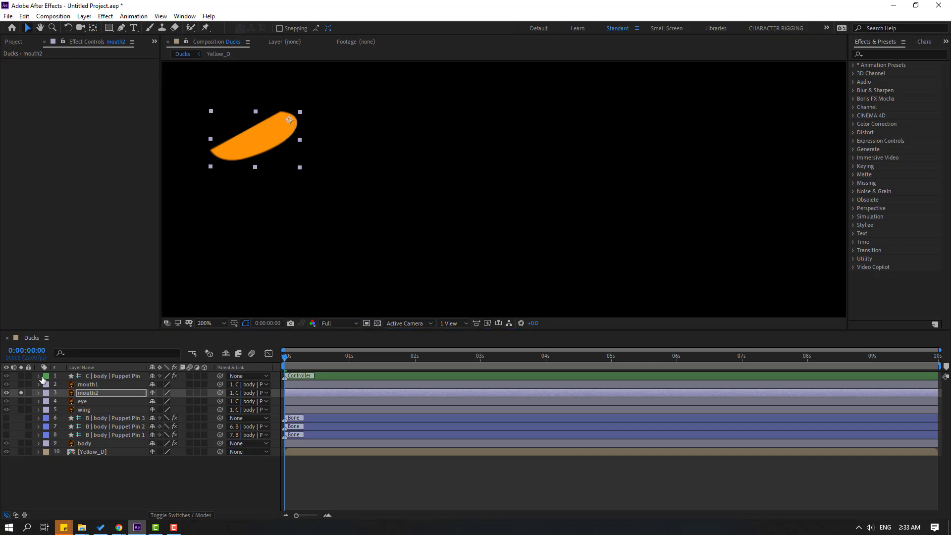
pyautogui.click(21, 393)
# Move mouth1's anchor point up to the beak hinge, unsolo it, and select both mouth layers
pyautogui.click(68, 385)
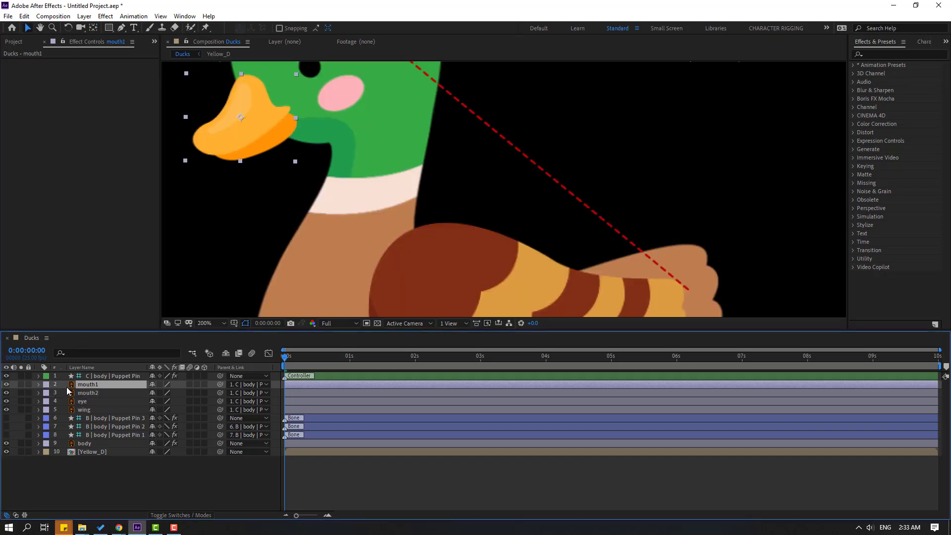
pyautogui.click(21, 385)
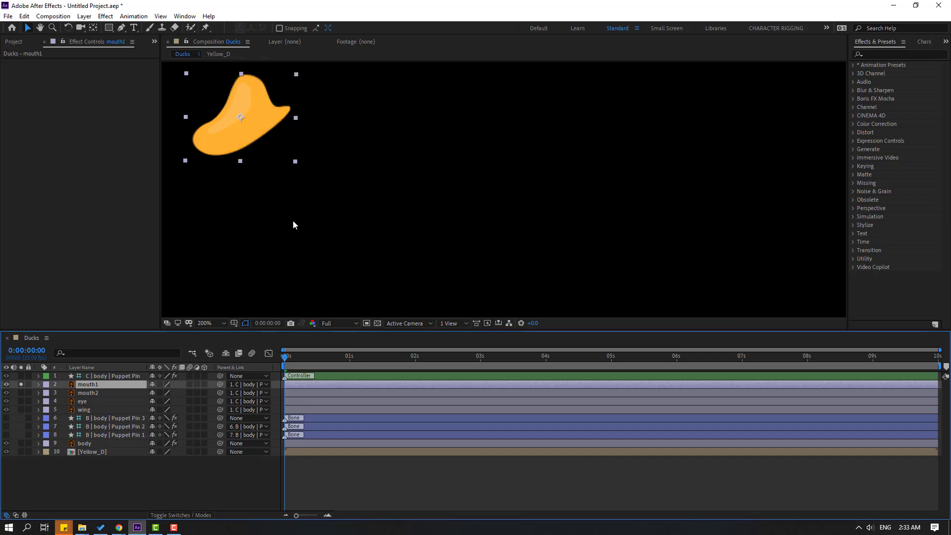
pyautogui.click(93, 28)
pyautogui.moveTo(290, 158); pyautogui.dragTo(306, 132)
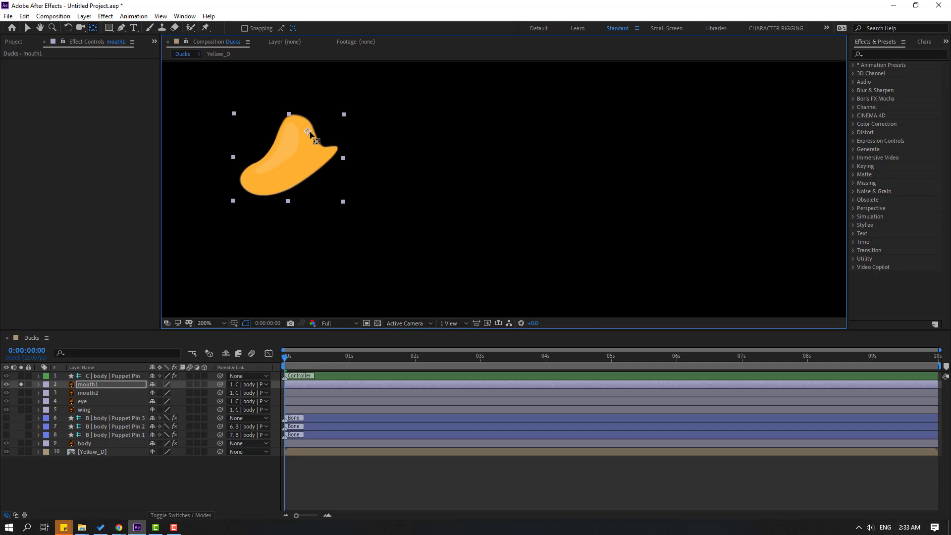
pyautogui.click(28, 28)
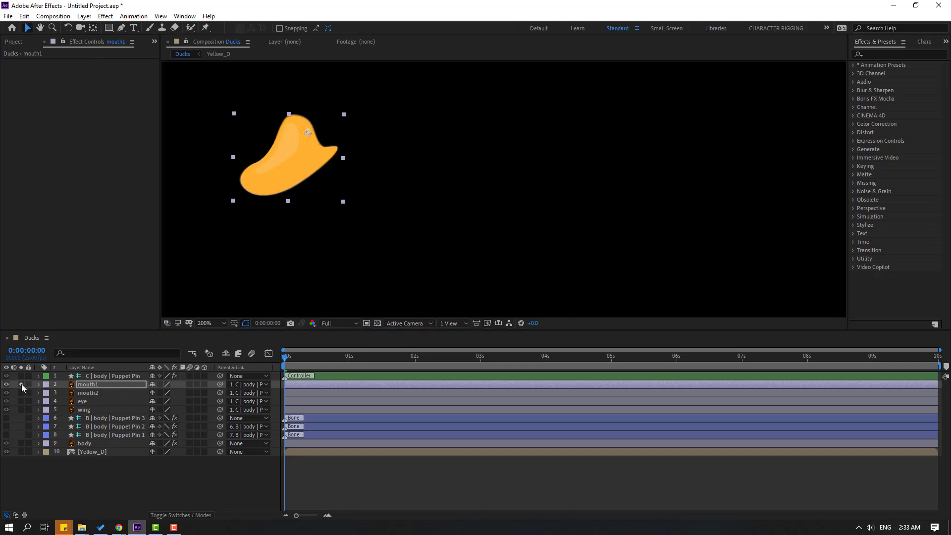
pyautogui.click(21, 385)
pyautogui.keyDown('ctrl'); pyautogui.click(97, 392); pyautogui.keyUp('ctrl')
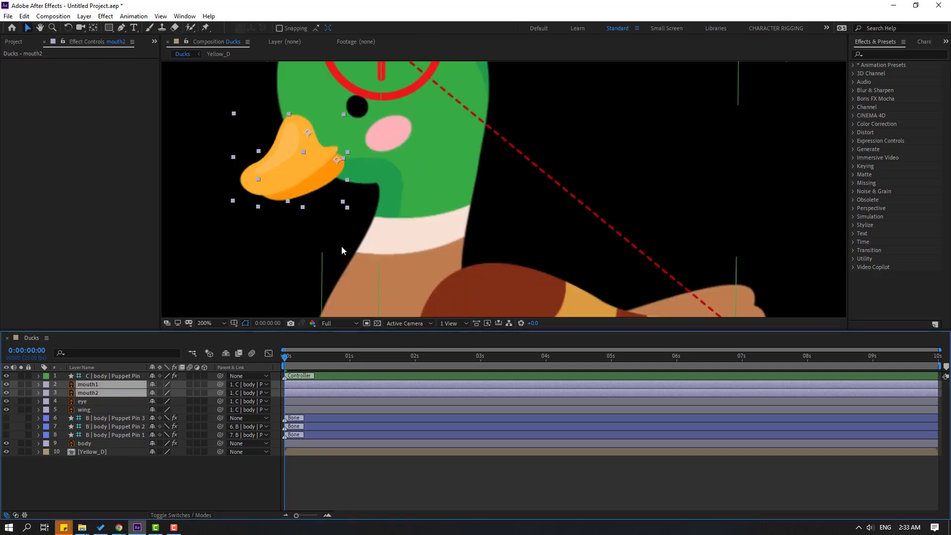
# Give mouth2 and mouth1 Rotation each a wiggle(1,8) expression, then preview the beak
pyautogui.press(',')
pyautogui.press('r')
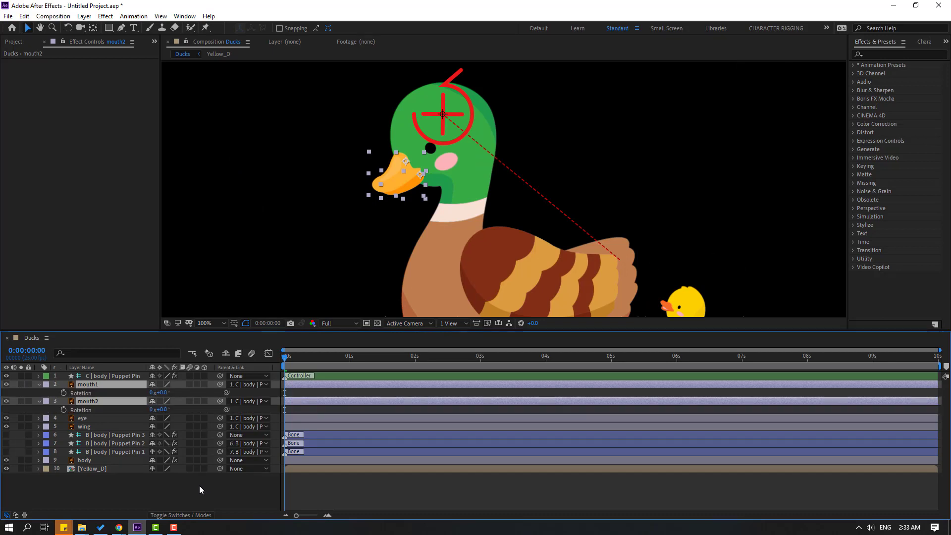
pyautogui.click(200, 489)
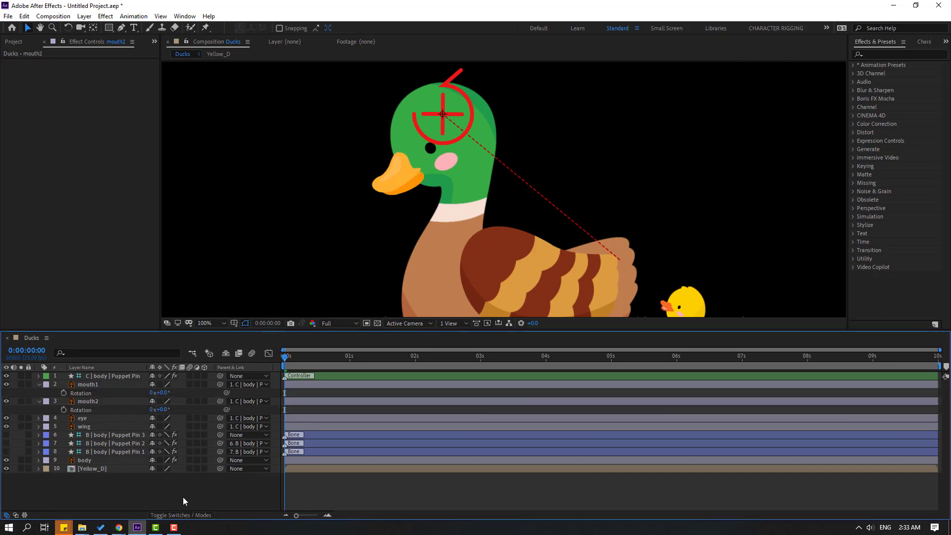
pyautogui.keyDown('alt'); pyautogui.click(64, 410); pyautogui.keyUp('alt')
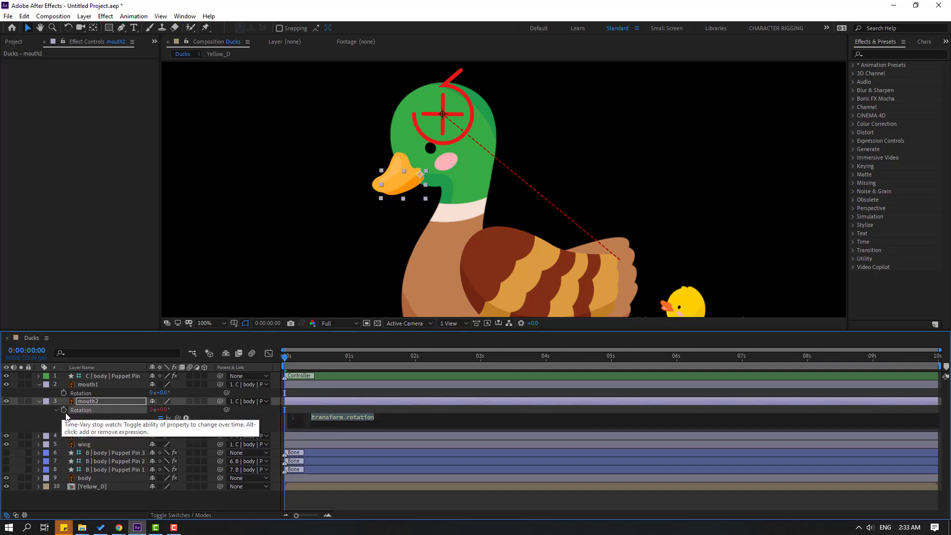
pyautogui.write('wiggle()')
pyautogui.click(140, 409)
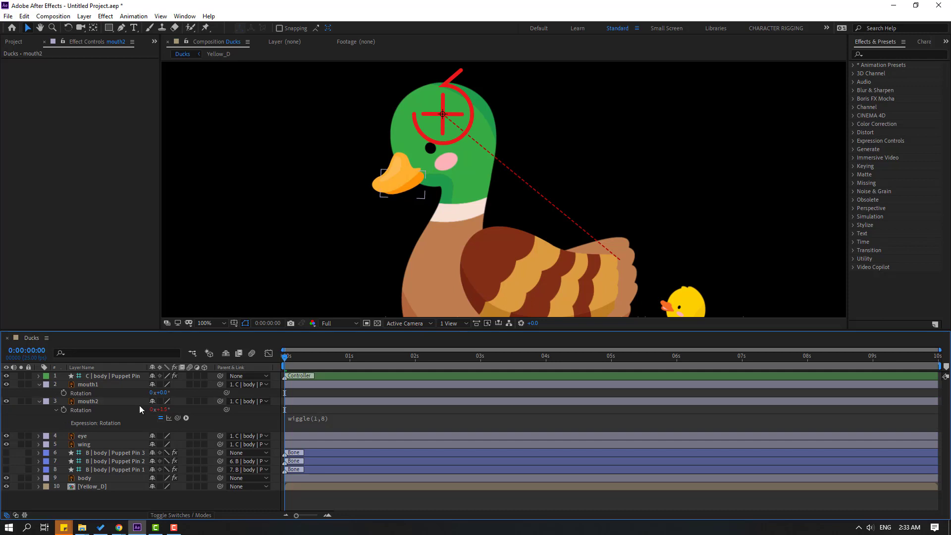
pyautogui.keyDown('alt'); pyautogui.click(64, 393); pyautogui.keyUp('alt')
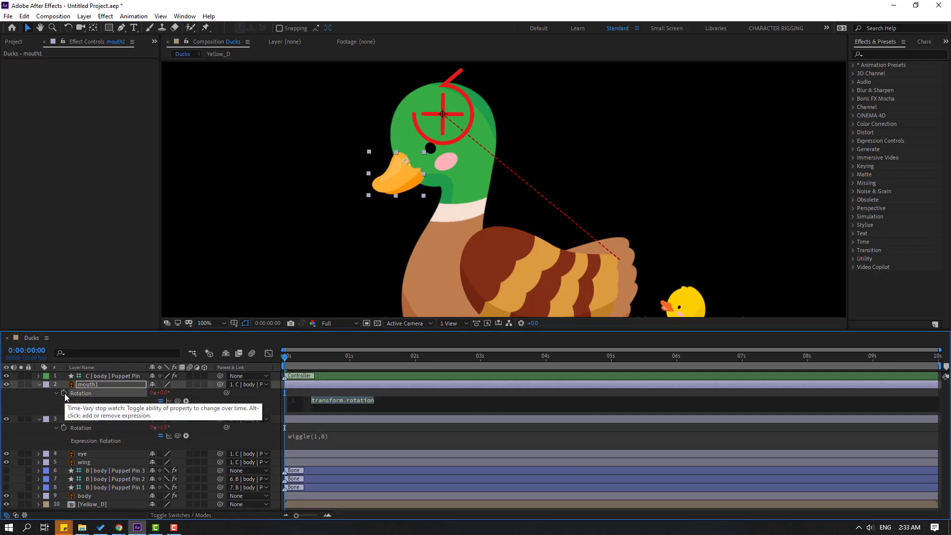
pyautogui.write('wiggle')
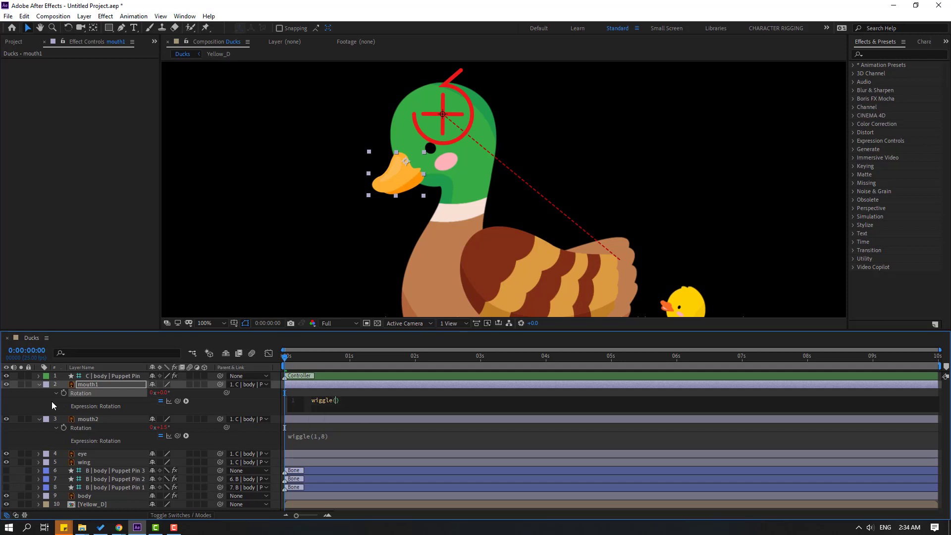
pyautogui.click(298, 388)
pyautogui.press('space')
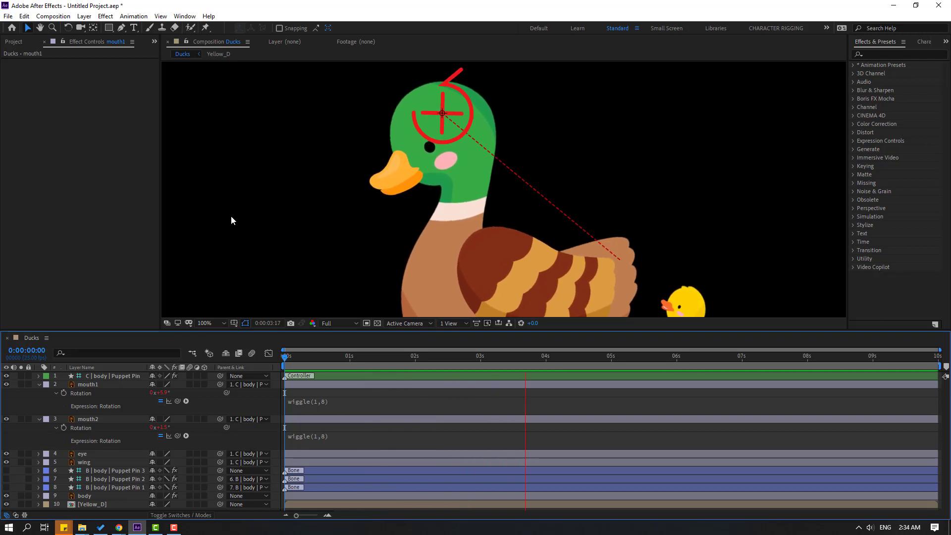
# Zoom out, stop the beak preview near the start, and collapse the mouth1 and mouth2 layers
pyautogui.press(',')
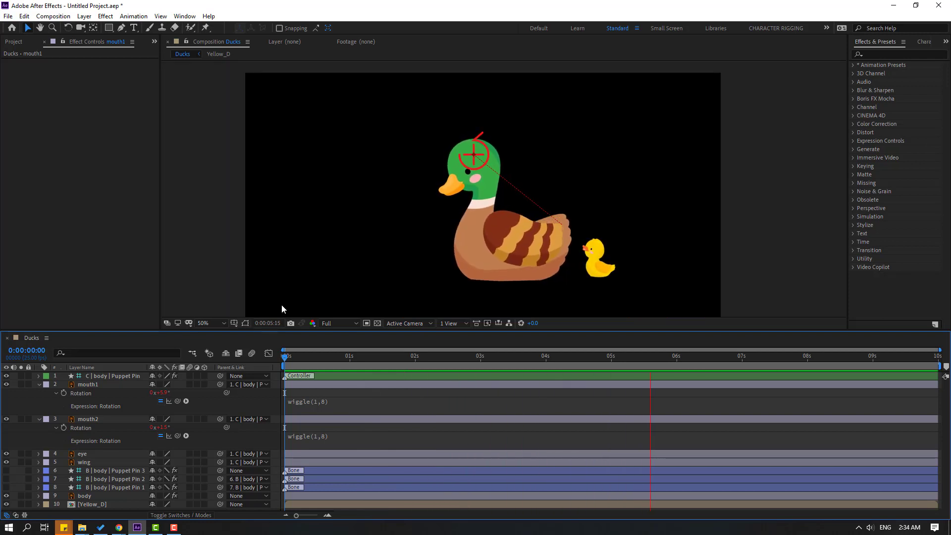
pyautogui.click(298, 356)
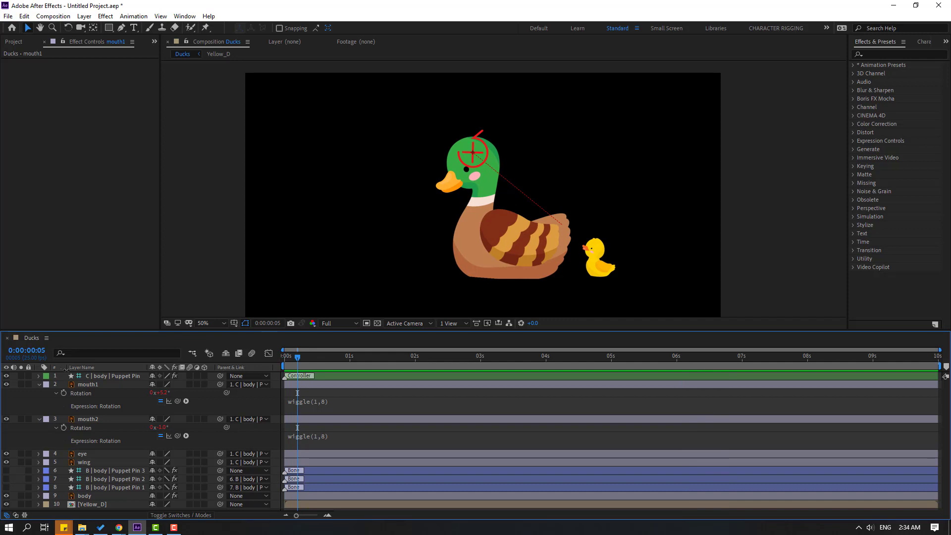
pyautogui.click(39, 384)
pyautogui.click(39, 393)
# Key the eye's Scale height 100, 5, 100 three frames apart for a blink
pyautogui.click(80, 401)
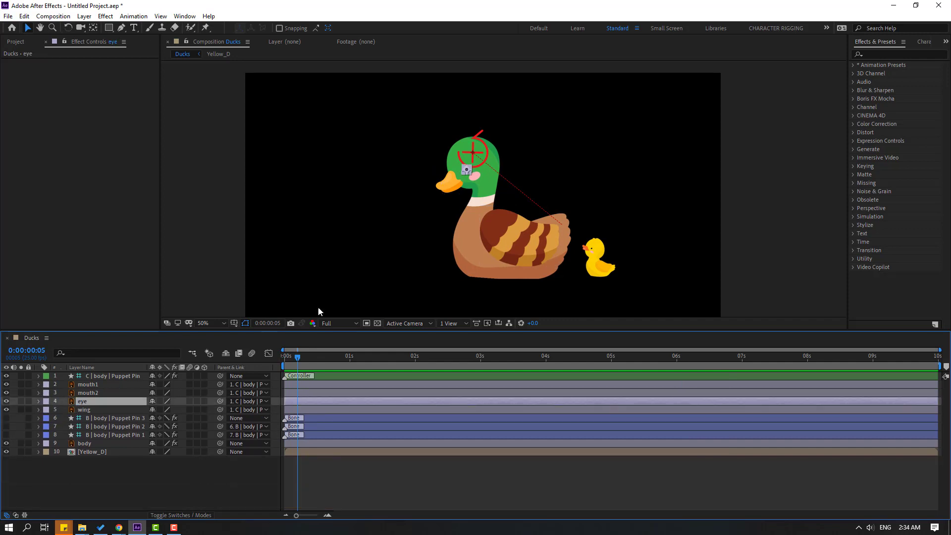
pyautogui.scroll(4, 487, 194)
pyautogui.press('.')
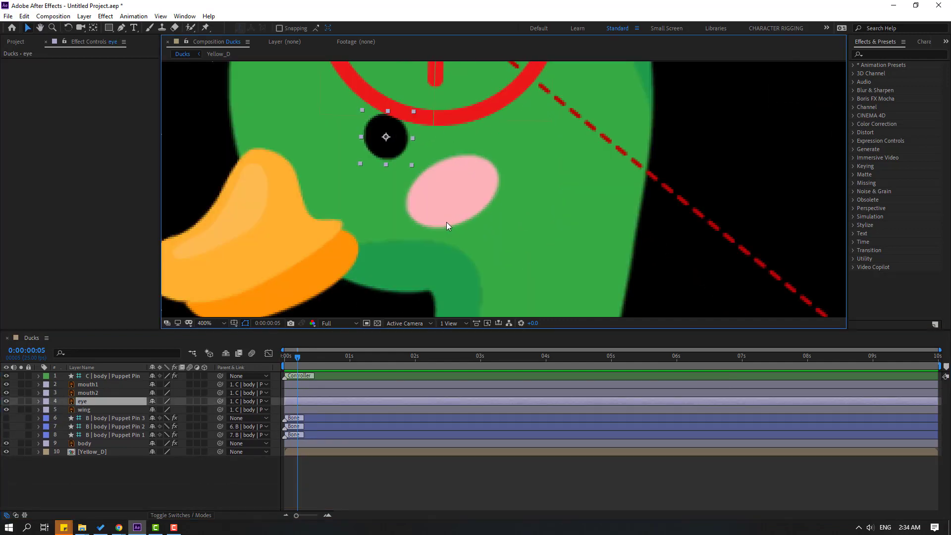
pyautogui.press('s')
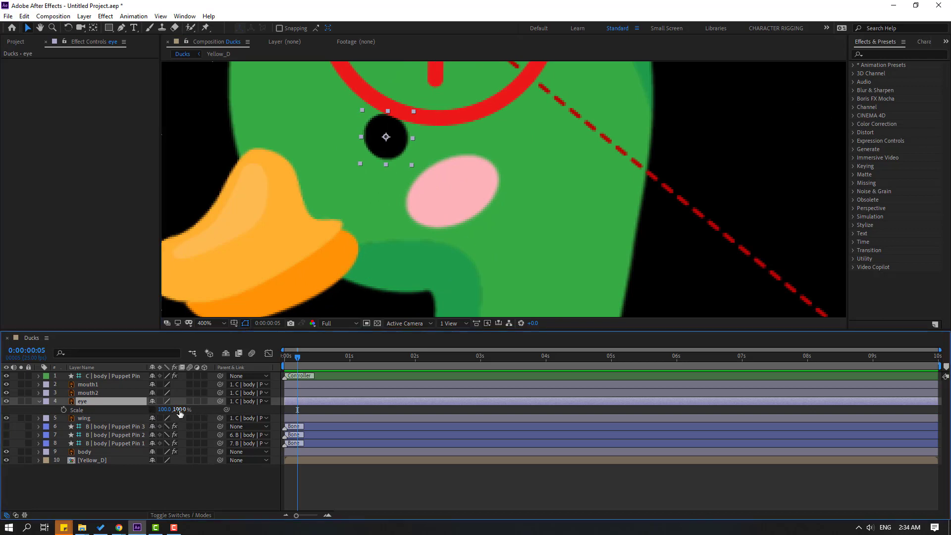
pyautogui.click(64, 411)
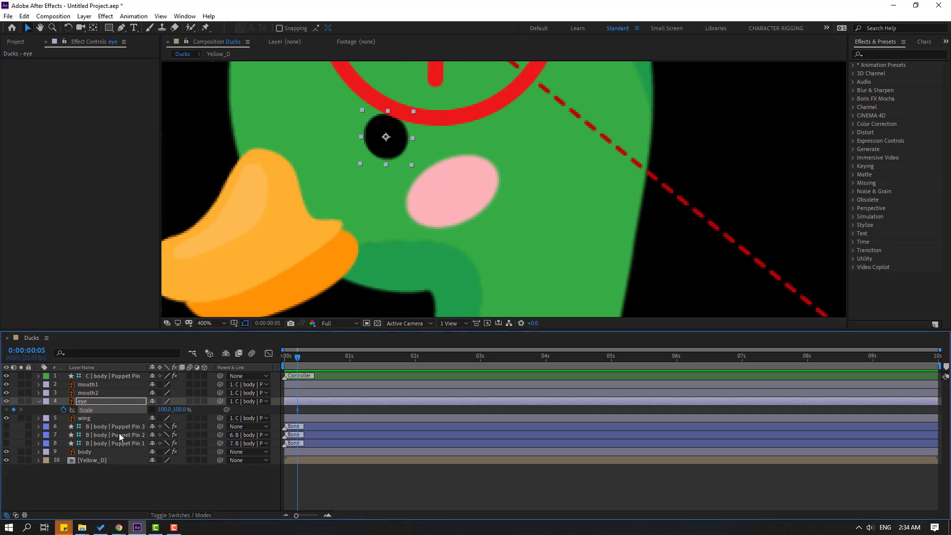
pyautogui.press('pagedown')
pyautogui.press('pagedown')
pyautogui.press('pagedown')
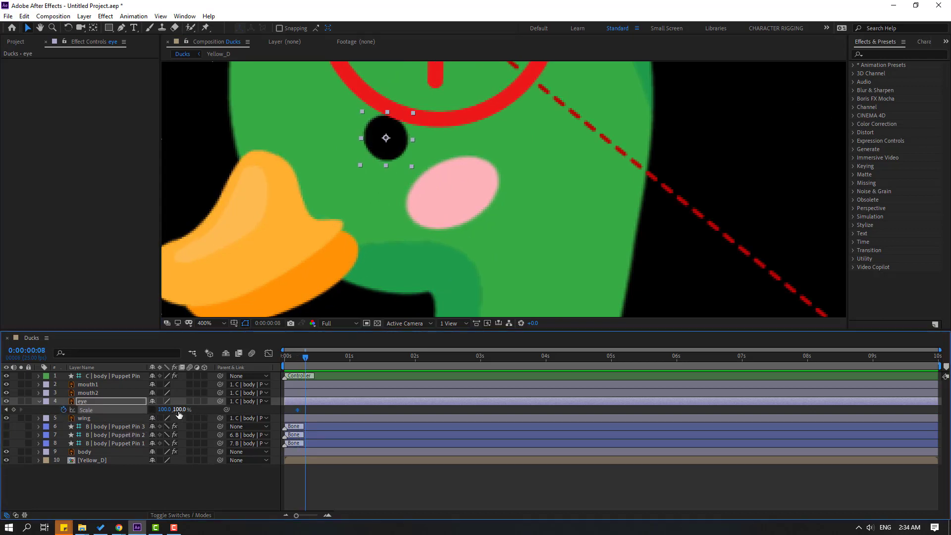
pyautogui.write('5')
pyautogui.press('Return')
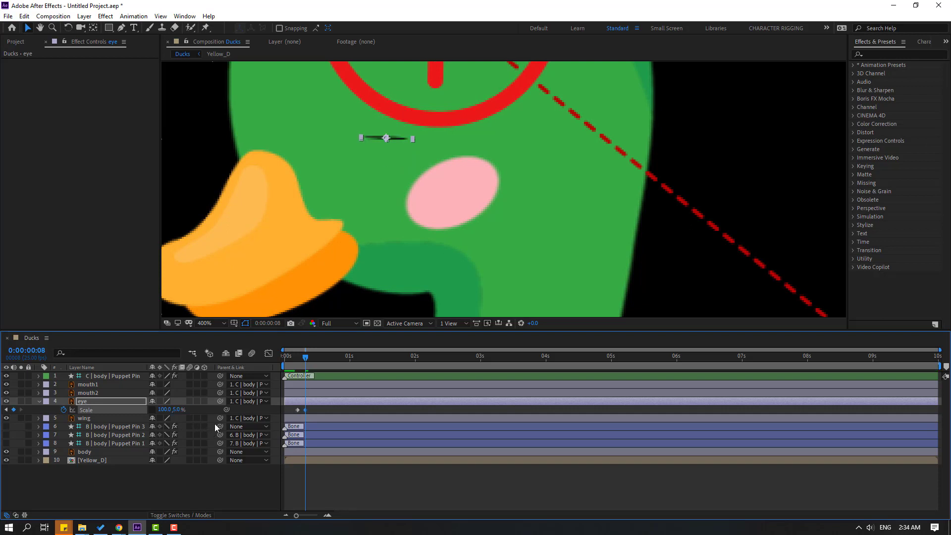
pyautogui.press('pagedown')
pyautogui.press('pagedown')
pyautogui.press('pagedown')
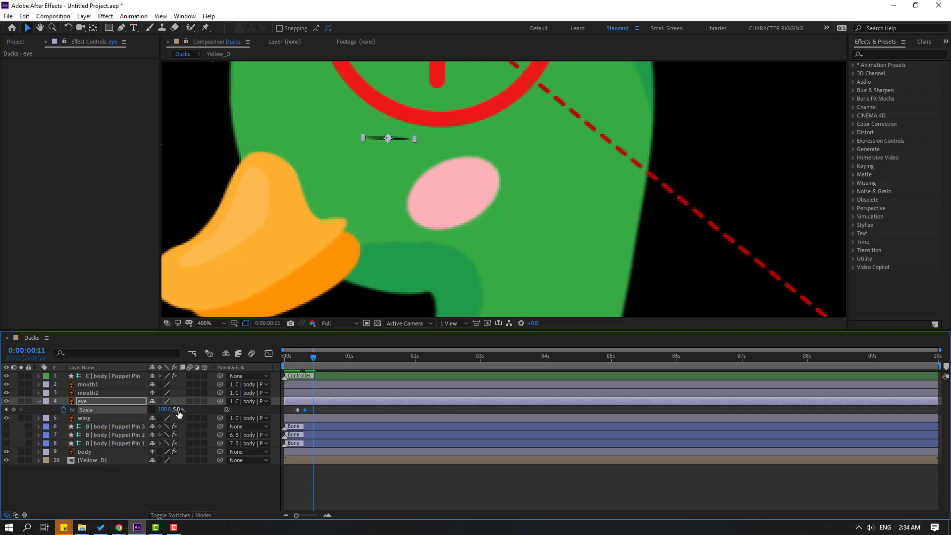
pyautogui.write('100')
pyautogui.press('Return')
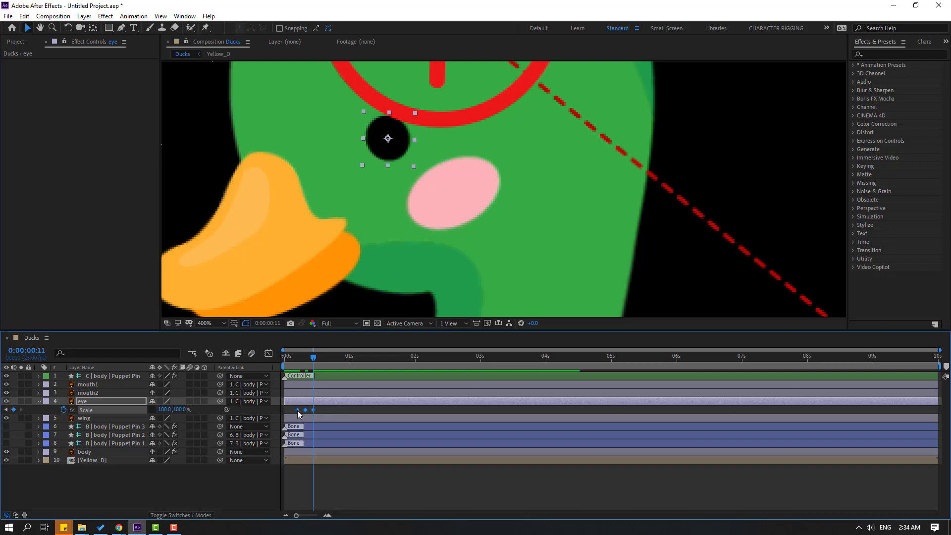
# Apply Easy Ease to the blink keyframes and preview the blink
pyautogui.rightClick(297, 410)
pyautogui.click(417, 438)
pyautogui.press('space')
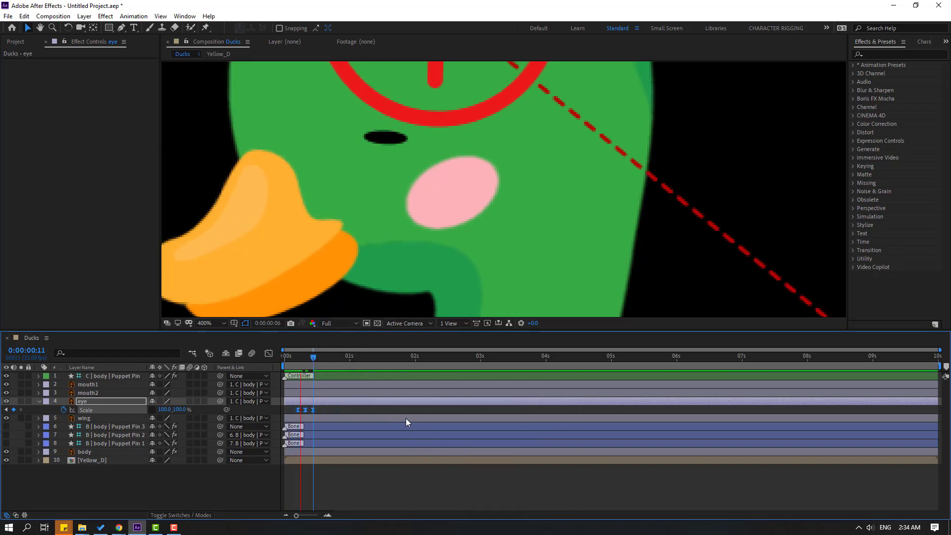
pyautogui.press('space')
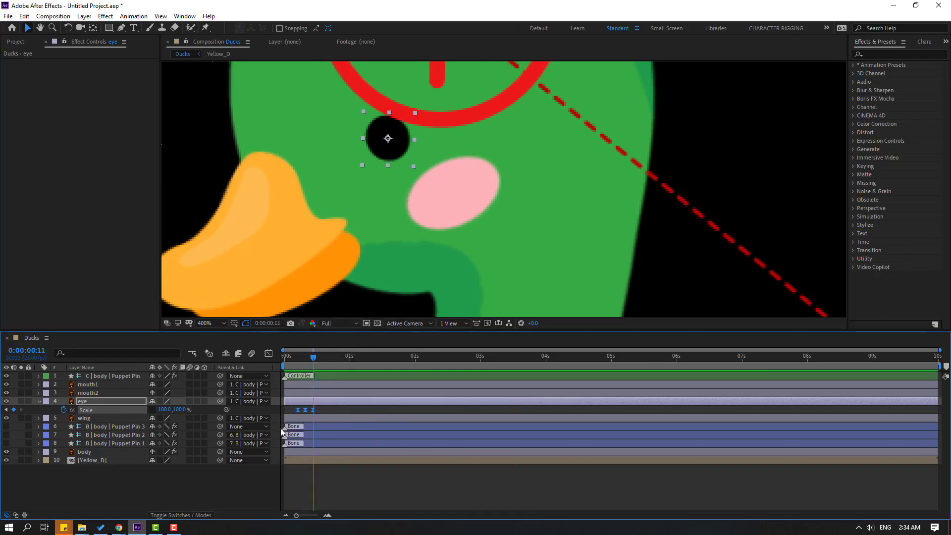
# Paste copies of the blink keyframes at later times and collapse the eye layer
pyautogui.moveTo(347, 356); pyautogui.dragTo(591, 364)
pyautogui.hotkey('ctrl', 'v')
pyautogui.hotkey('ctrl', 'v')
pyautogui.hotkey('ctrl', 'v')
pyautogui.moveTo(591, 364); pyautogui.dragTo(663, 361)
pyautogui.click(796, 357)
pyautogui.hotkey('ctrl', 'v')
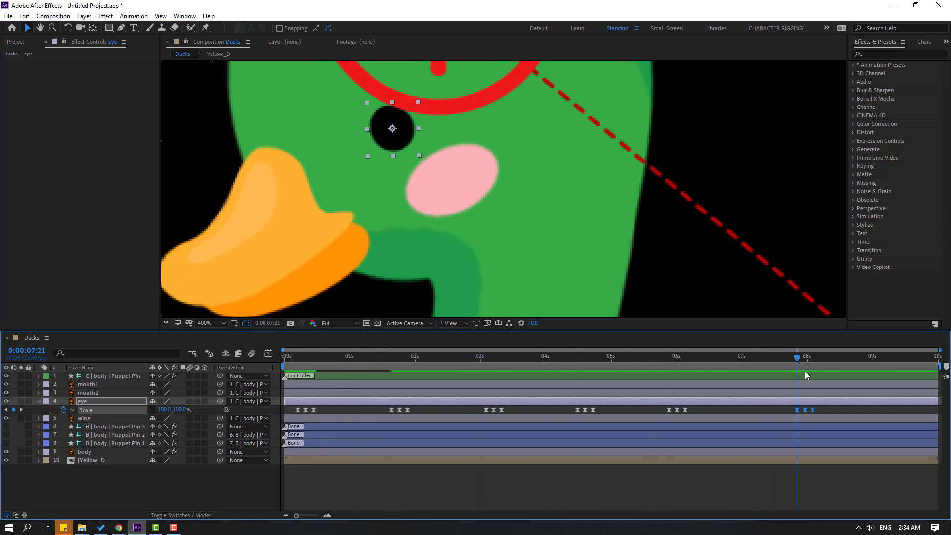
pyautogui.scroll(-4, 443, 239)
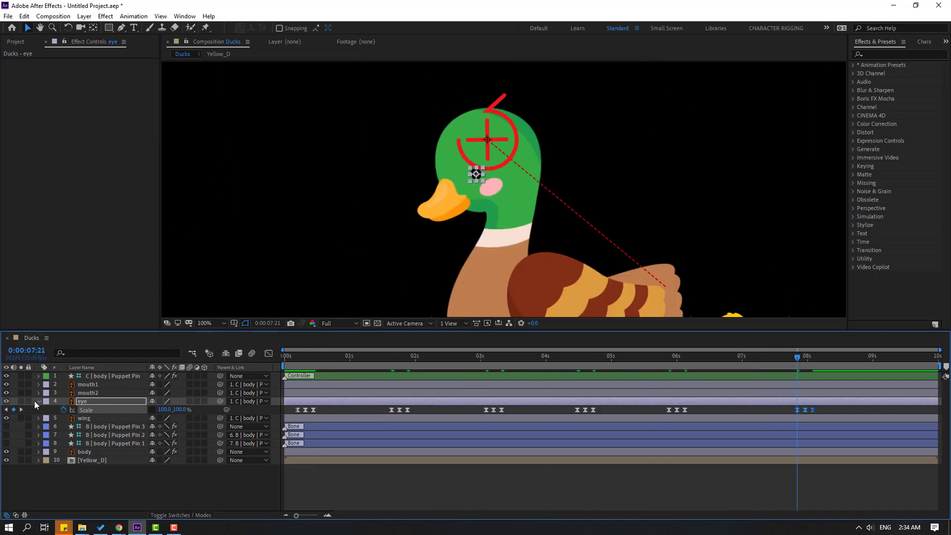
pyautogui.click(37, 401)
pyautogui.click(86, 377)
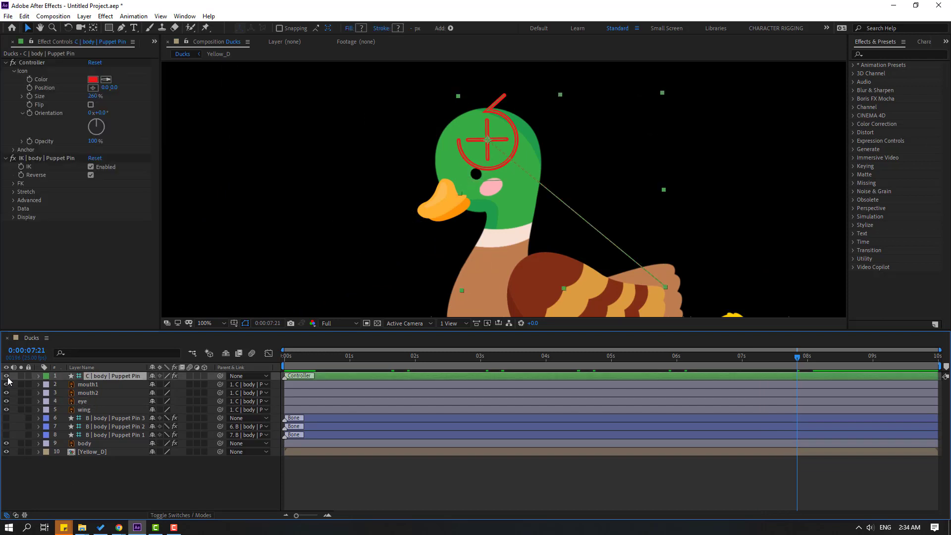
# Hide the red controller layer, set the viewer magnification to Fit, and preview the duck animation
pyautogui.click(7, 377)
pyautogui.click(211, 323)
pyautogui.click(207, 342)
pyautogui.press('space')
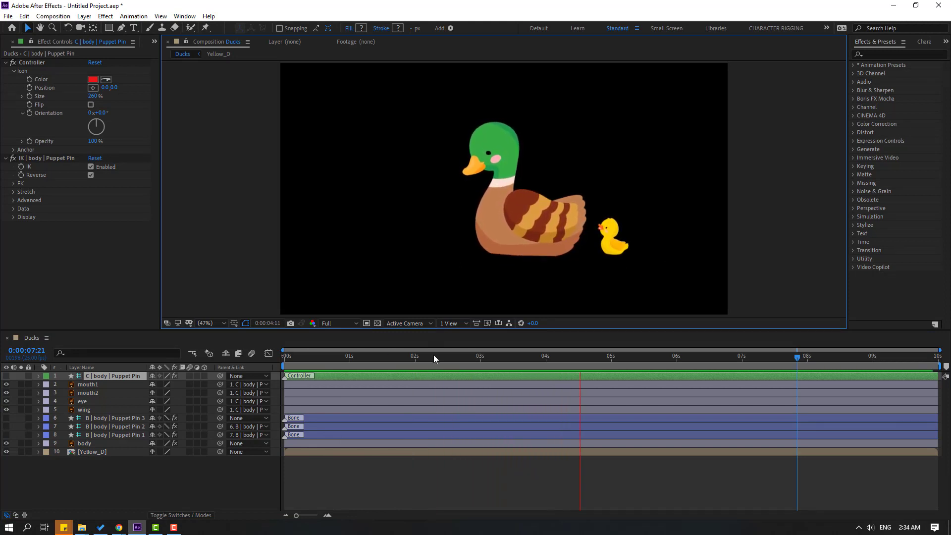
pyautogui.hotkey('ctrl', '0')
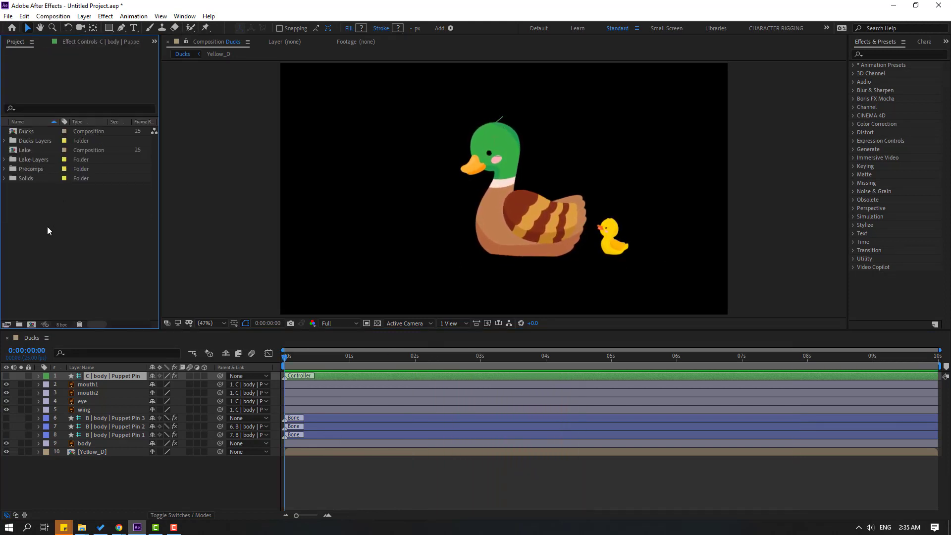
# Nest the Ducks comp in new composition Ducks 2 and add the Lake comp below it
pyautogui.click(29, 132)
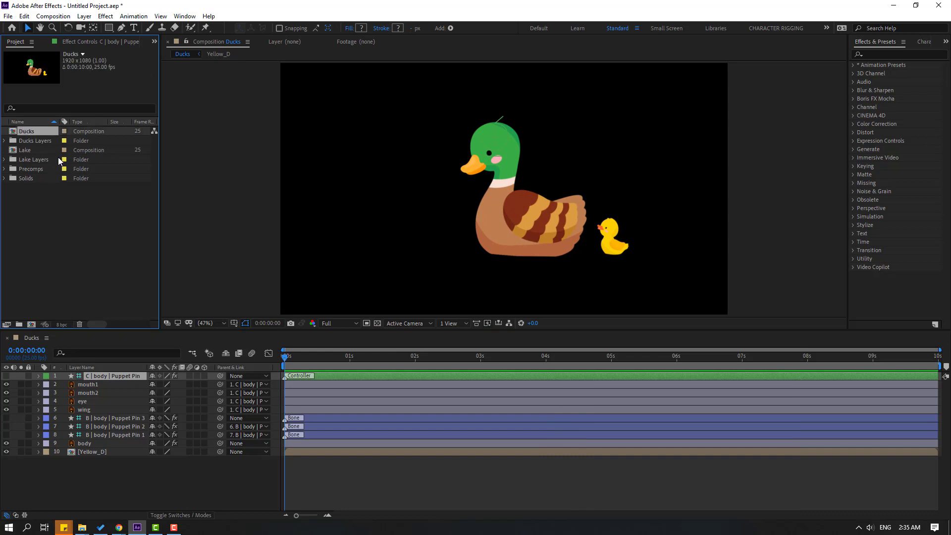
pyautogui.moveTo(44, 283); pyautogui.dragTo(32, 323)
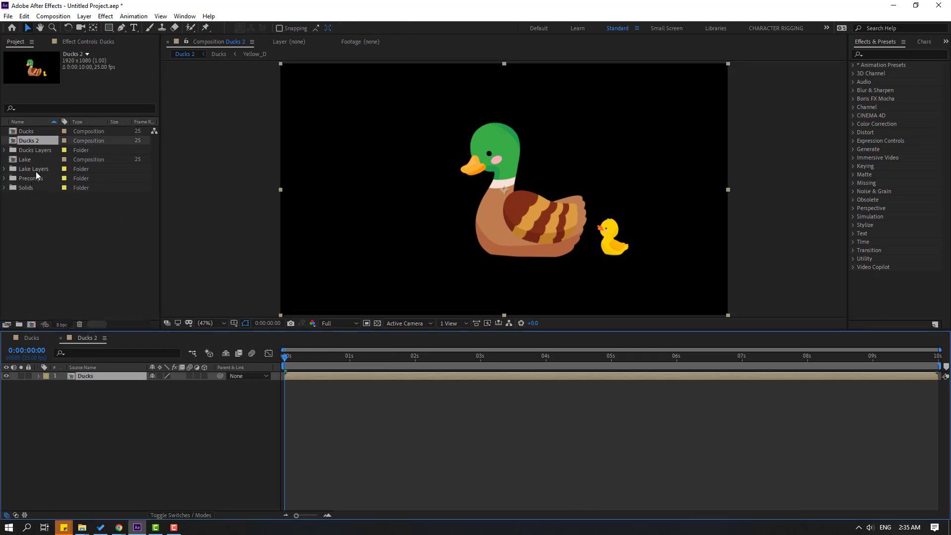
pyautogui.moveTo(28, 163); pyautogui.dragTo(108, 411)
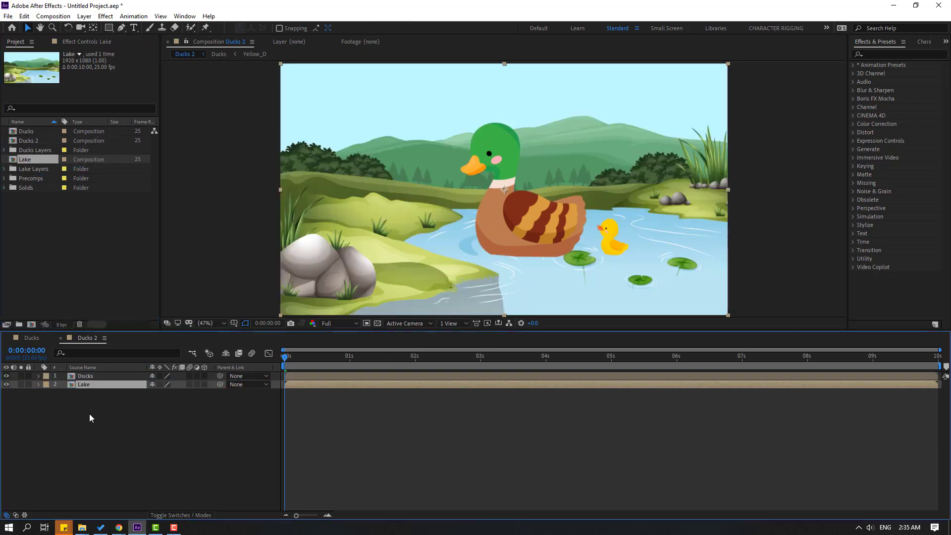
pyautogui.click(91, 413)
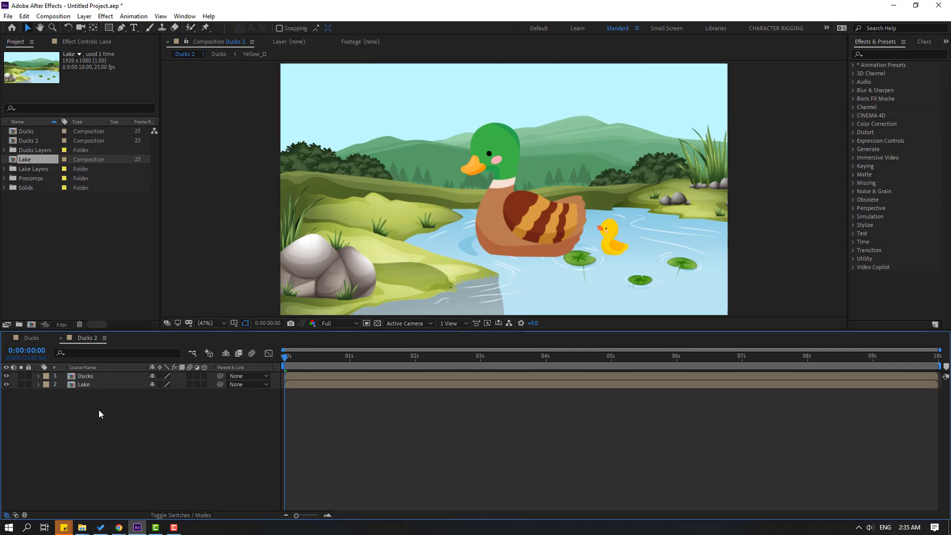
pyautogui.click(81, 375)
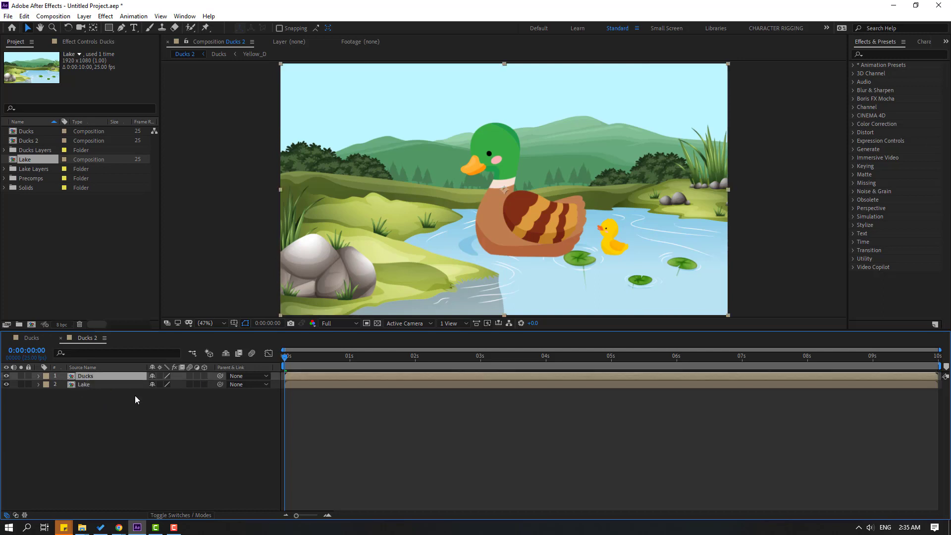
# Scale the Ducks layer down to 23% and move it onto the lake water
pyautogui.press('s')
pyautogui.moveTo(167, 390); pyautogui.dragTo(135, 389)
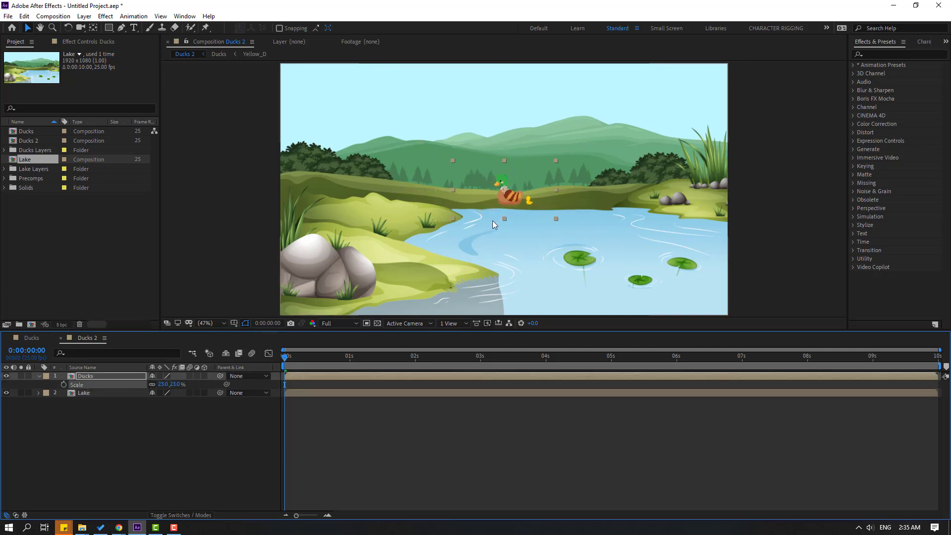
pyautogui.click(553, 221)
pyautogui.moveTo(554, 222); pyautogui.dragTo(570, 236)
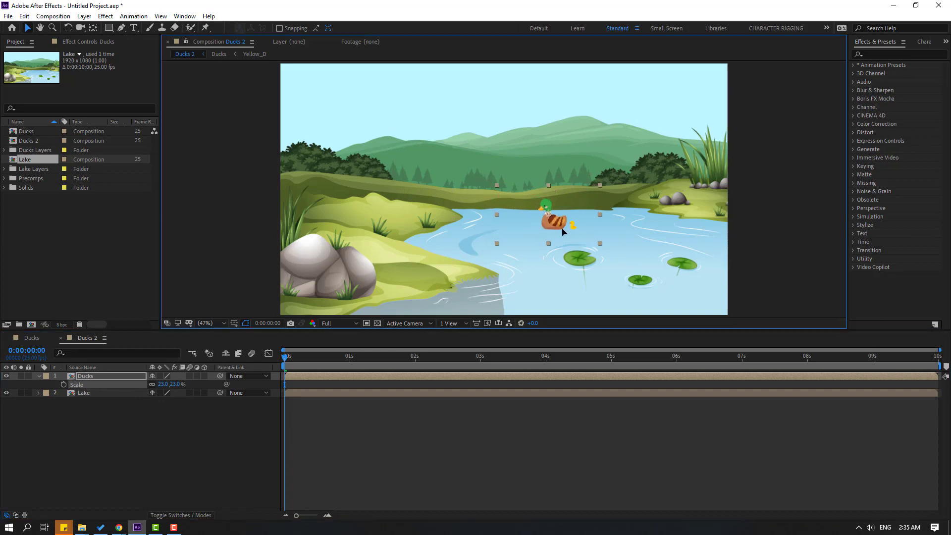
pyautogui.click(363, 409)
# Keyframe the ducks' Position at 0s and 7s so they glide left across the lake
pyautogui.click(85, 376)
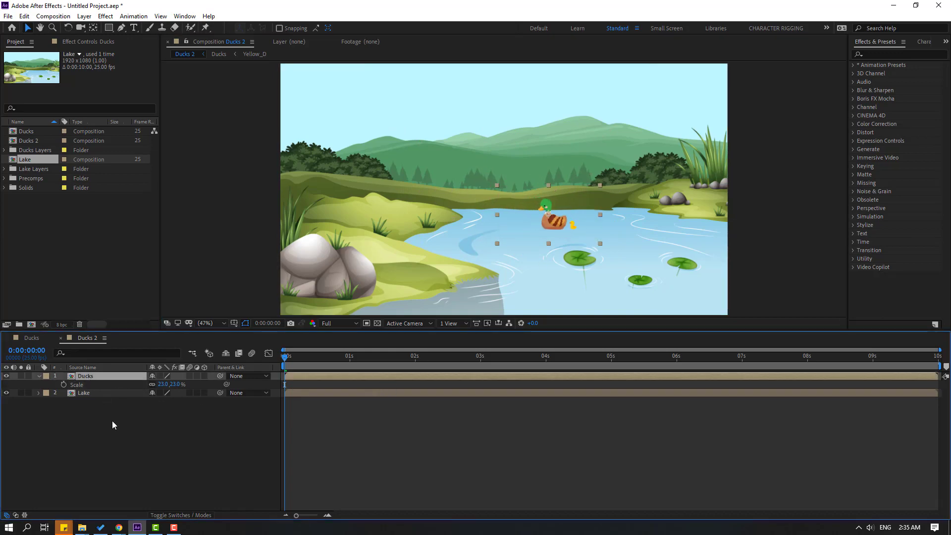
pyautogui.press('p')
pyautogui.click(63, 384)
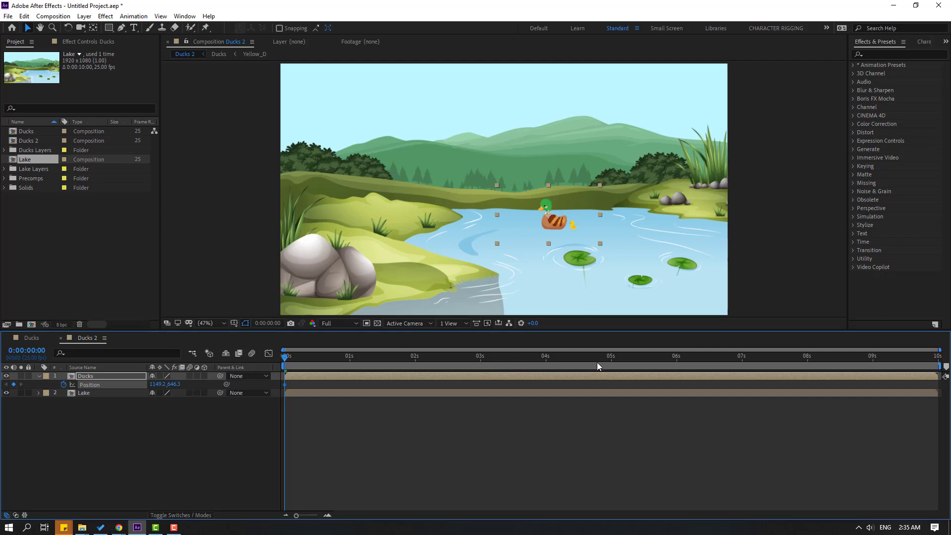
pyautogui.click(741, 364)
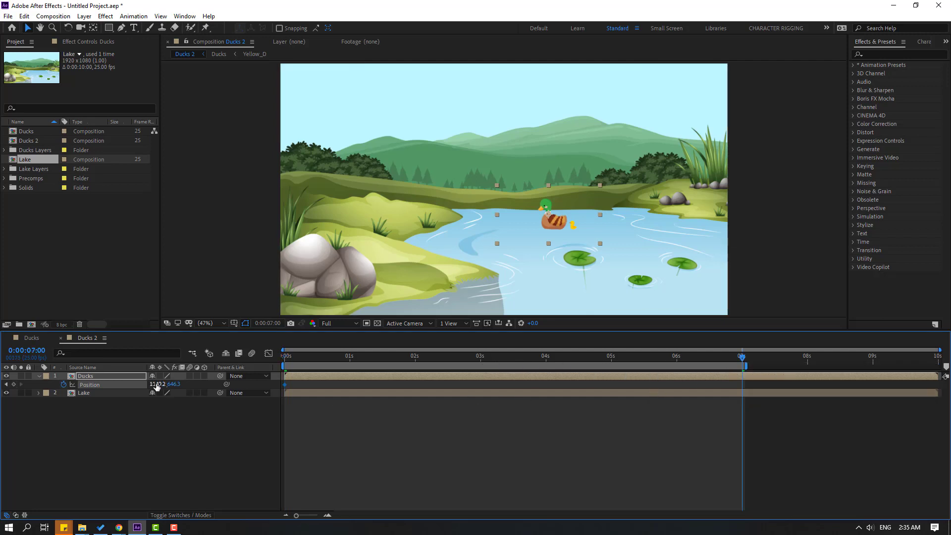
pyautogui.moveTo(156, 385); pyautogui.dragTo(1, 391)
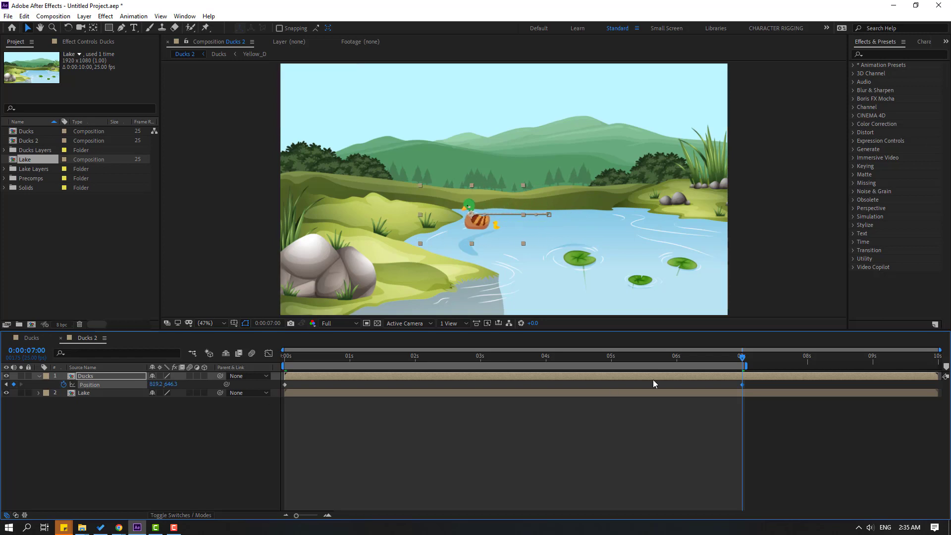
pyautogui.click(656, 416)
# Preview the swimming animation, then reopen the Ducks precomp
pyautogui.press('space')
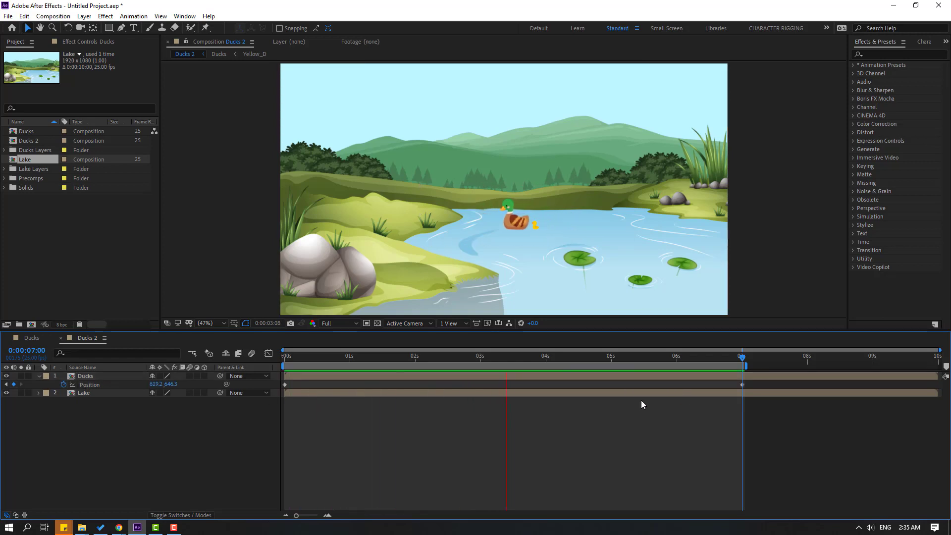
pyautogui.click(574, 356)
pyautogui.click(404, 355)
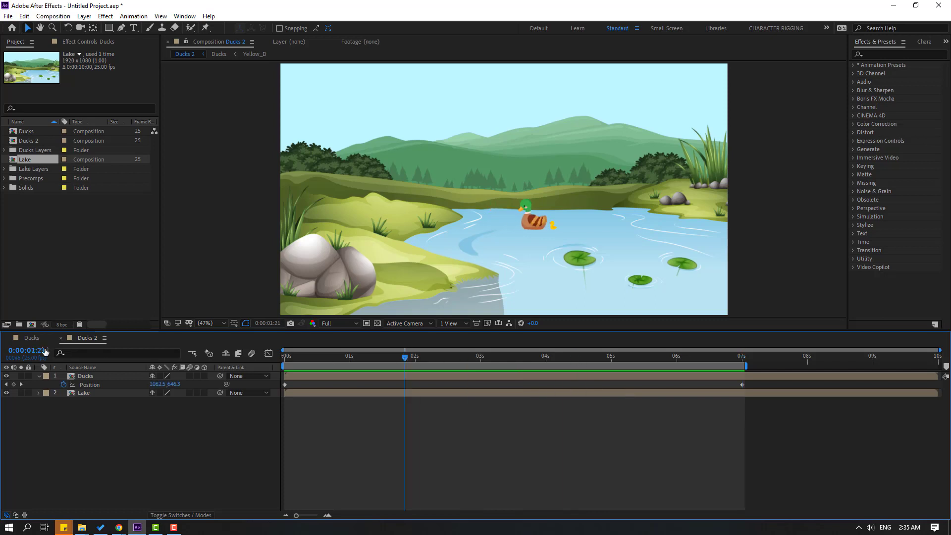
pyautogui.doubleClick(85, 376)
# Duplicate the Yellow_D duckling twice, shifting each copy right to form a row of three
pyautogui.click(101, 453)
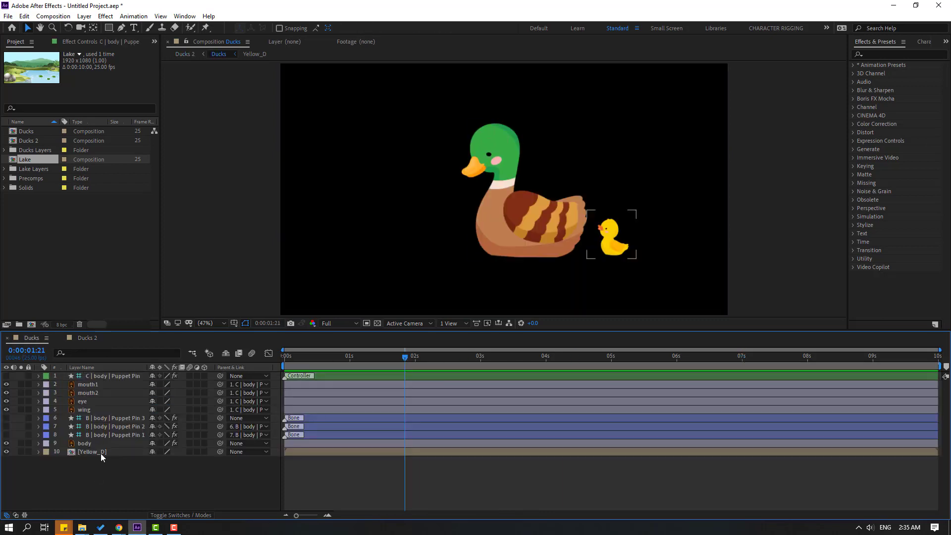
pyautogui.click(101, 452)
pyautogui.moveTo(580, 264); pyautogui.dragTo(484, 272)
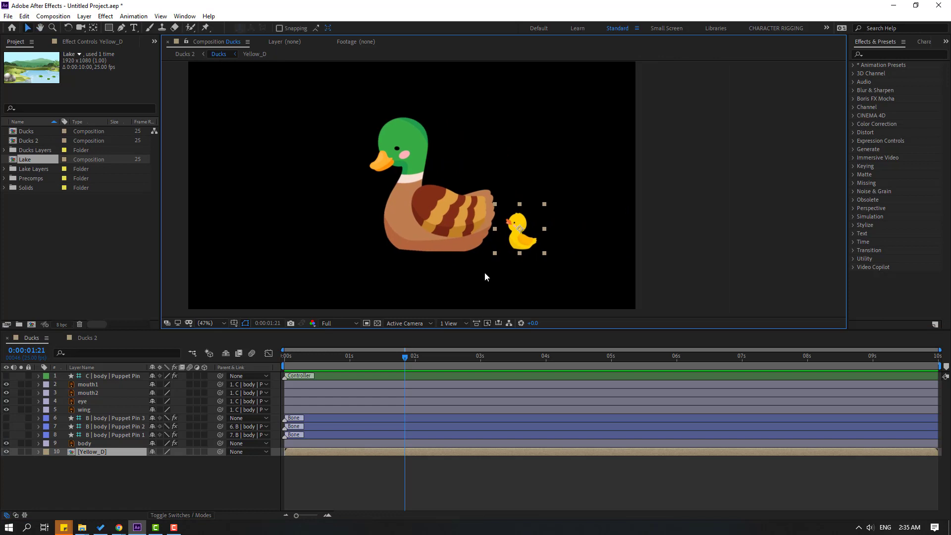
pyautogui.hotkey('ctrl', 'd')
pyautogui.hotkey('shift', 'Right')
pyautogui.hotkey('shift', 'Right')
pyautogui.hotkey('shift', 'Right')
pyautogui.hotkey('shift', 'Right')
pyautogui.hotkey('shift', 'Right')
pyautogui.hotkey('shift', 'Right')
pyautogui.hotkey('shift', 'Right')
pyautogui.hotkey('shift', 'Right')
pyautogui.hotkey('shift', 'Right')
pyautogui.hotkey('shift', 'Right')
pyautogui.hotkey('shift', 'Right')
pyautogui.hotkey('shift', 'Right')
pyautogui.hotkey('shift', 'Right')
pyautogui.hotkey('shift', 'Right')
pyautogui.hotkey('shift', 'Right')
pyautogui.hotkey('shift', 'Right')
pyautogui.hotkey('shift', 'Right')
pyautogui.hotkey('shift', 'Right')
pyautogui.hotkey('shift', 'Right')
pyautogui.hotkey('shift', 'Right')
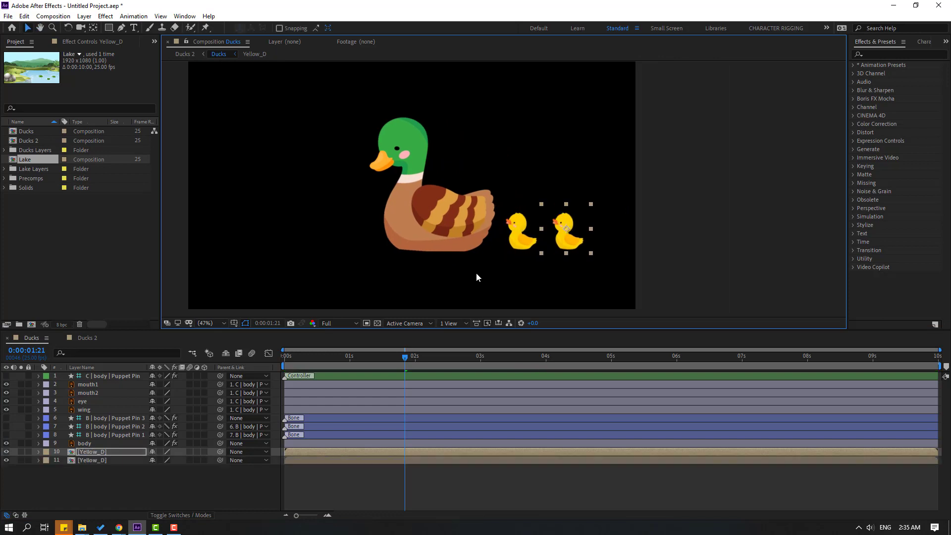
pyautogui.hotkey('ctrl', 'd')
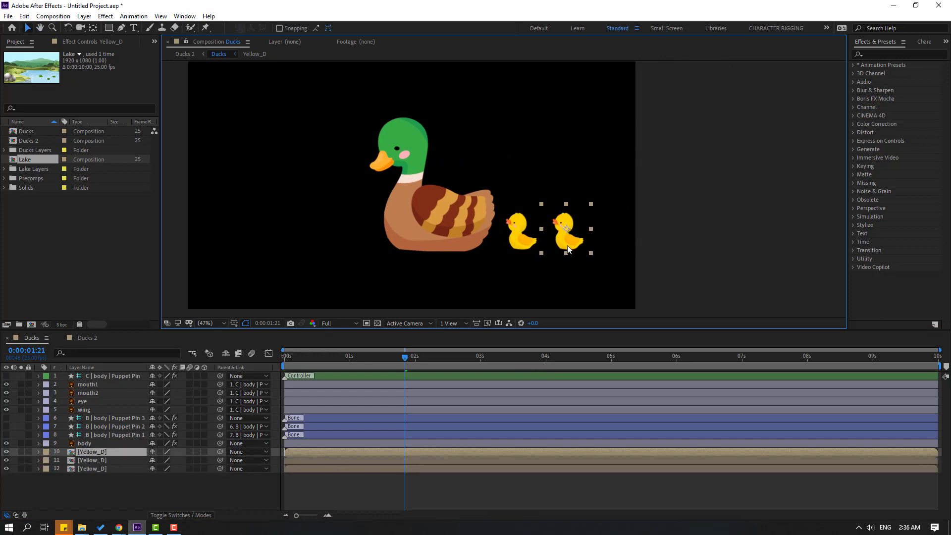
pyautogui.hotkey('shift', 'Right')
pyautogui.hotkey('shift', 'Right')
pyautogui.hotkey('shift', 'Right')
pyautogui.hotkey('shift', 'Right')
pyautogui.hotkey('shift', 'Right')
pyautogui.hotkey('shift', 'Right')
pyautogui.hotkey('shift', 'Right')
pyautogui.hotkey('shift', 'Right')
pyautogui.hotkey('shift', 'Right')
pyautogui.hotkey('shift', 'Right')
pyautogui.hotkey('shift', 'Right')
pyautogui.hotkey('shift', 'Right')
pyautogui.hotkey('shift', 'Right')
pyautogui.hotkey('shift', 'Right')
pyautogui.hotkey('shift', 'Right')
pyautogui.hotkey('shift', 'Right')
pyautogui.hotkey('shift', 'Right')
pyautogui.hotkey('shift', 'Right')
pyautogui.hotkey('shift', 'Right')
pyautogui.hotkey('shift', 'Right')
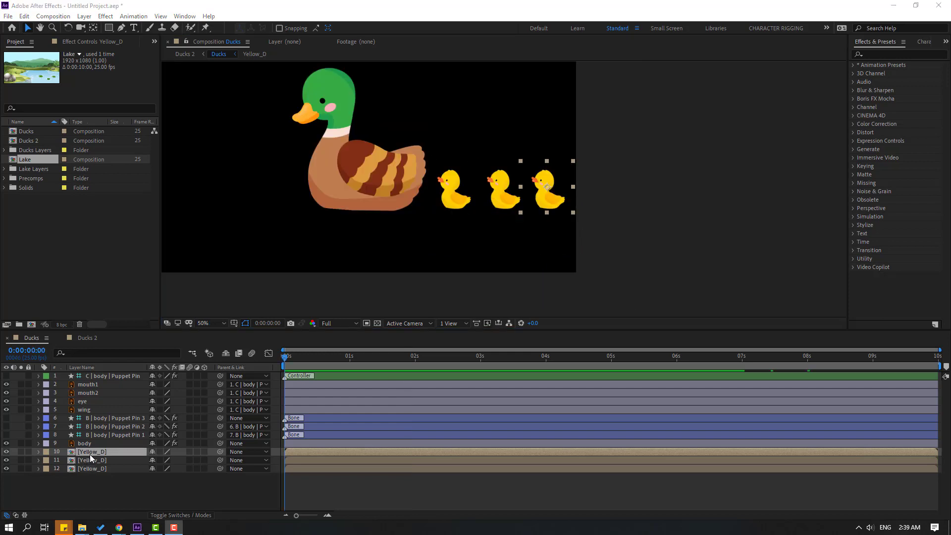
# Add a wiggle(1,10) Position expression to the original duckling and preview it
pyautogui.click(91, 452)
pyautogui.press('p')
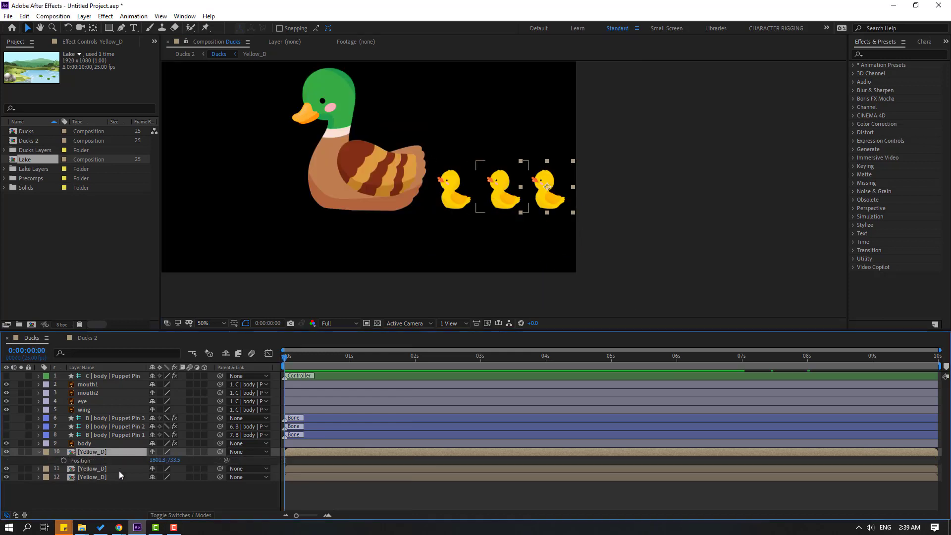
pyautogui.keyDown('alt'); pyautogui.click(64, 461); pyautogui.keyUp('alt')
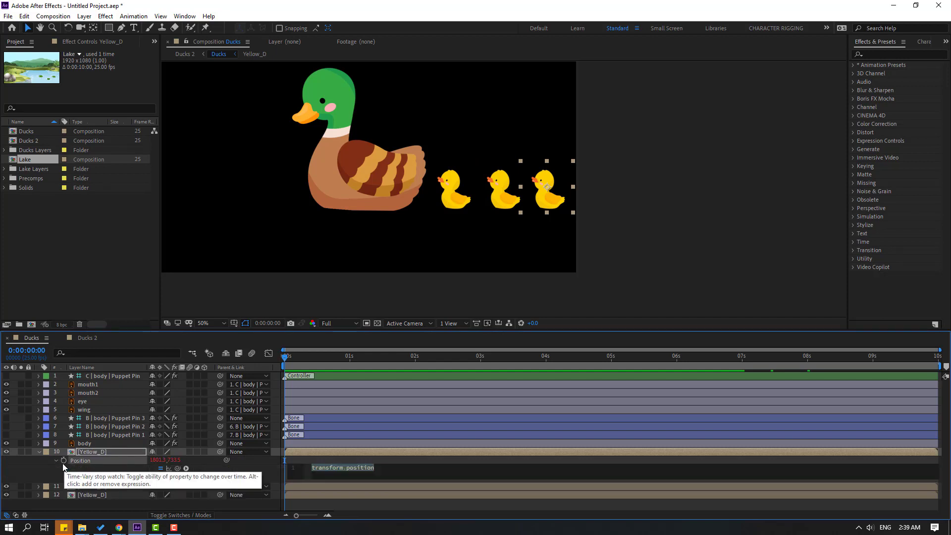
pyautogui.write('wiggle(1,10')
pyautogui.moveTo(358, 465); pyautogui.dragTo(301, 468)
pyautogui.hotkey('ctrl', 'c')
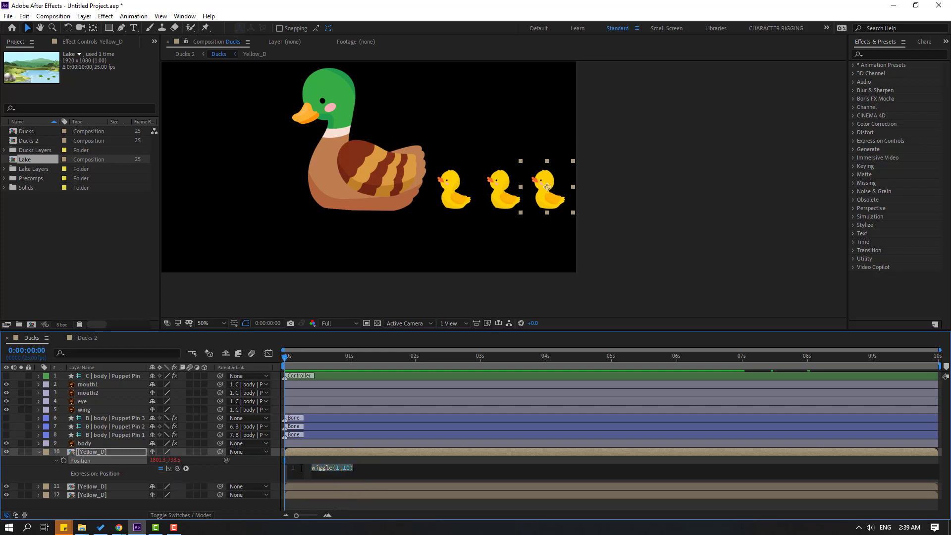
pyautogui.click(317, 459)
pyautogui.press('space')
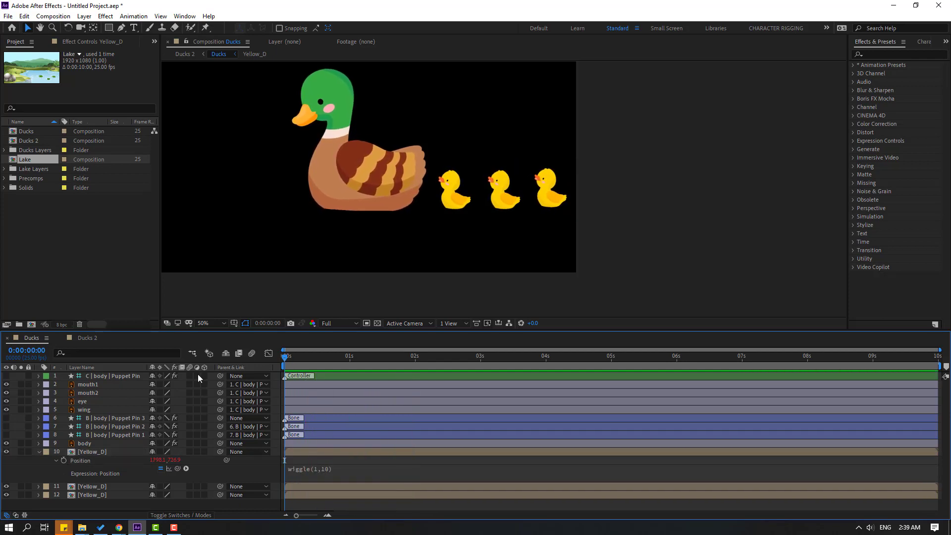
pyautogui.click(69, 461)
pyautogui.press('u')
# Give the other two Yellow_D ducklings the same wiggle(1,10) Position expression
pyautogui.click(95, 461)
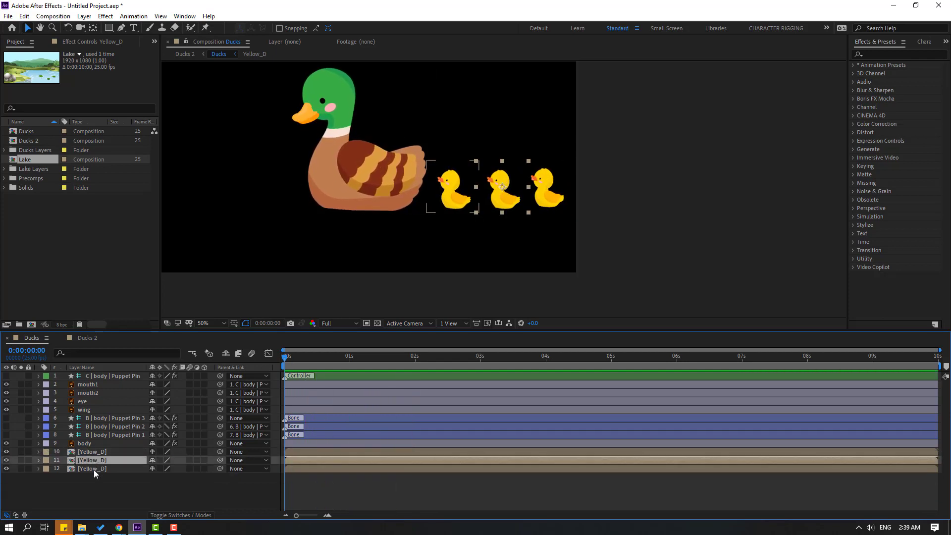
pyautogui.keyDown('shift'); pyautogui.click(93, 469); pyautogui.keyUp('shift')
pyautogui.press('p')
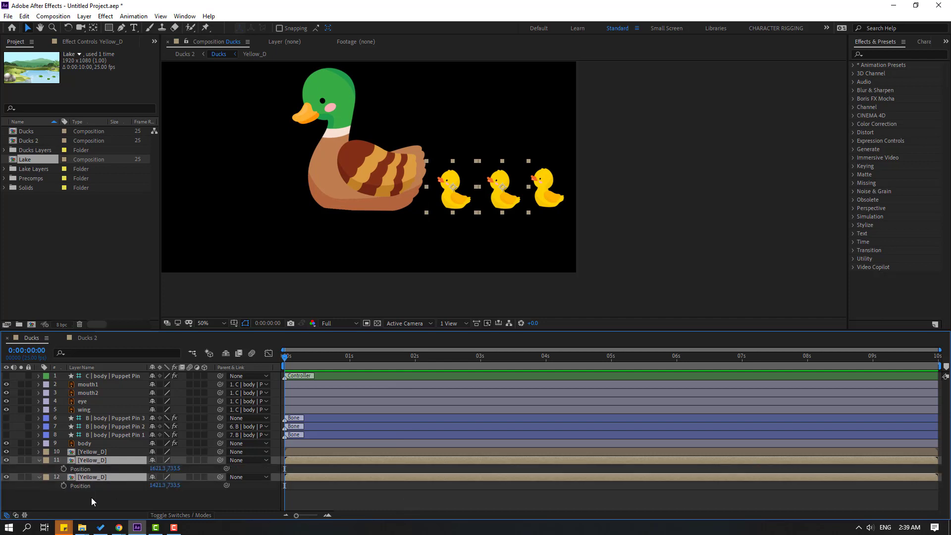
pyautogui.keyDown('alt'); pyautogui.click(64, 469); pyautogui.keyUp('alt')
pyautogui.write('wiggle(1,10)')
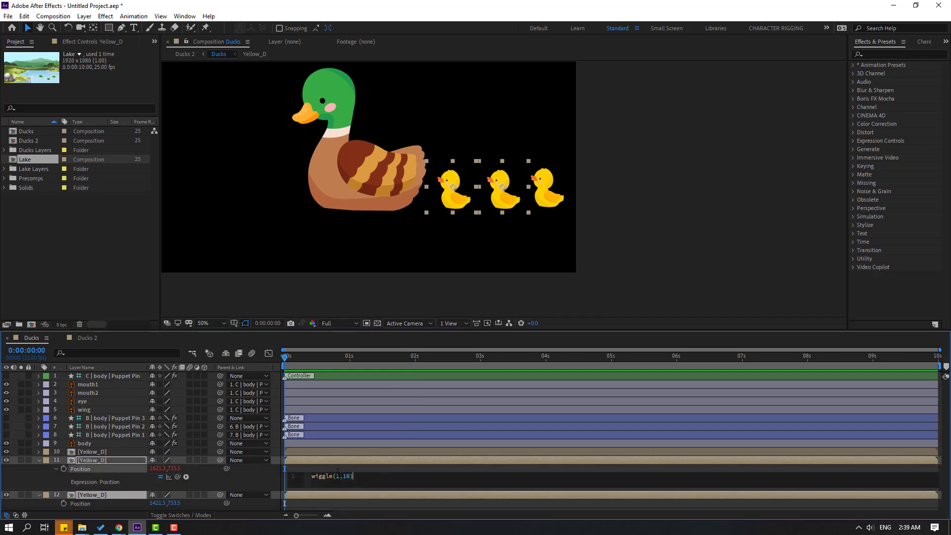
pyautogui.click(338, 468)
pyautogui.keyDown('alt'); pyautogui.click(63, 504); pyautogui.keyUp('alt')
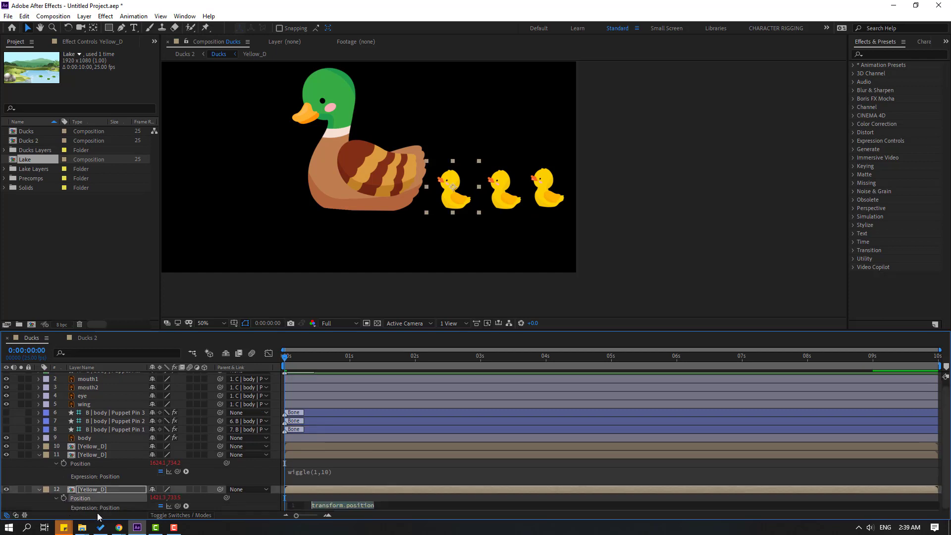
pyautogui.hotkey('ctrl', 'v')
pyautogui.click(319, 494)
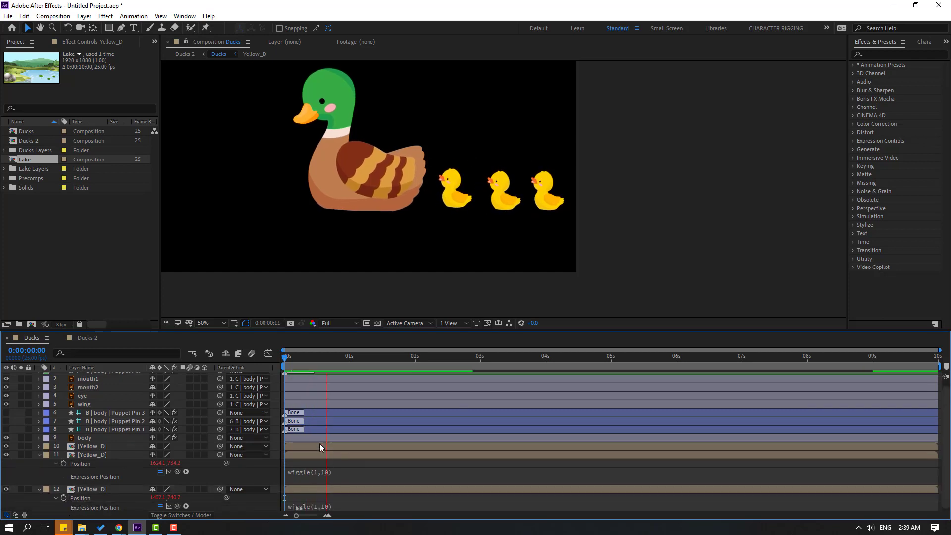